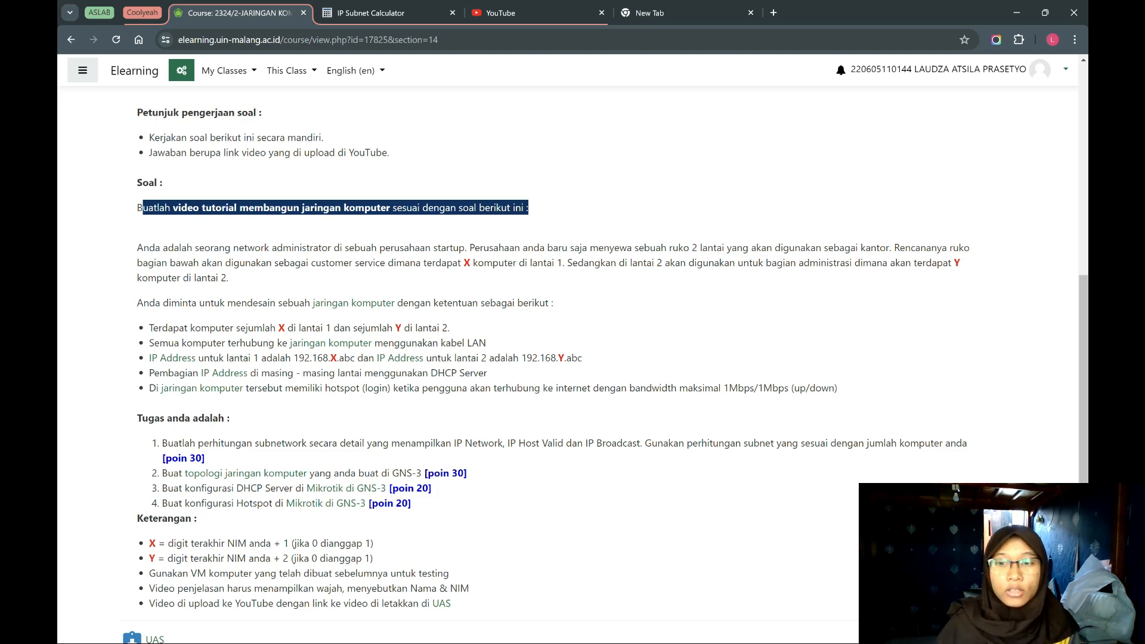
Switch to the IP Subnet Calculator and calculate the class C subnet 255.255.255.248 /29 for IP address 192.168.5.0.
{"action": "left_click", "coordinate": [295, 328]}
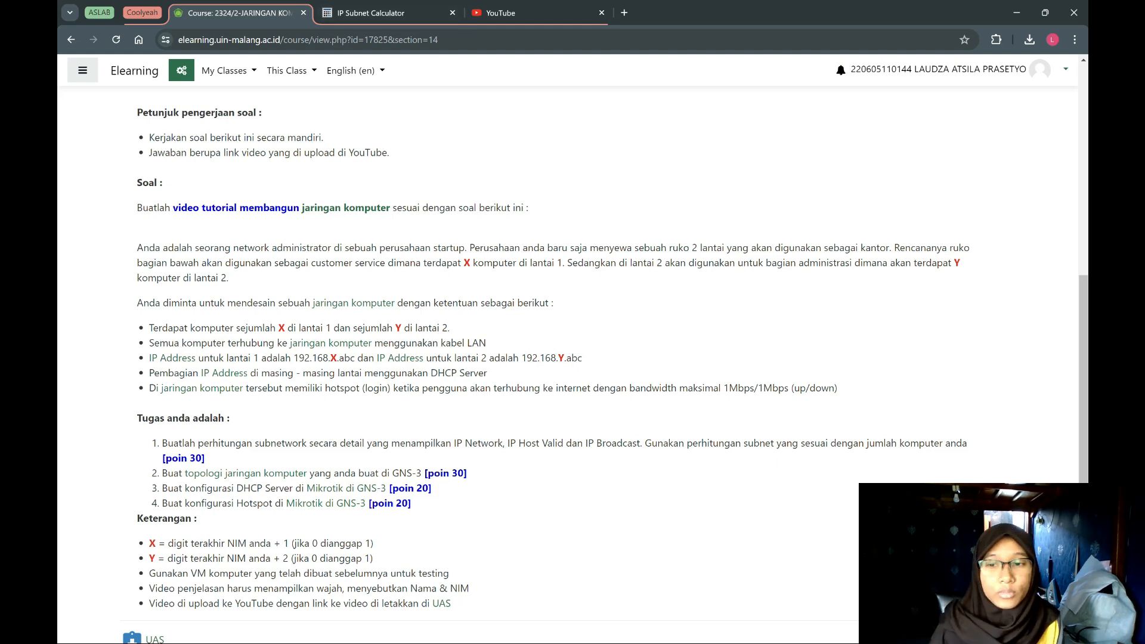
{"action": "left_click", "coordinate": [364, 12]}
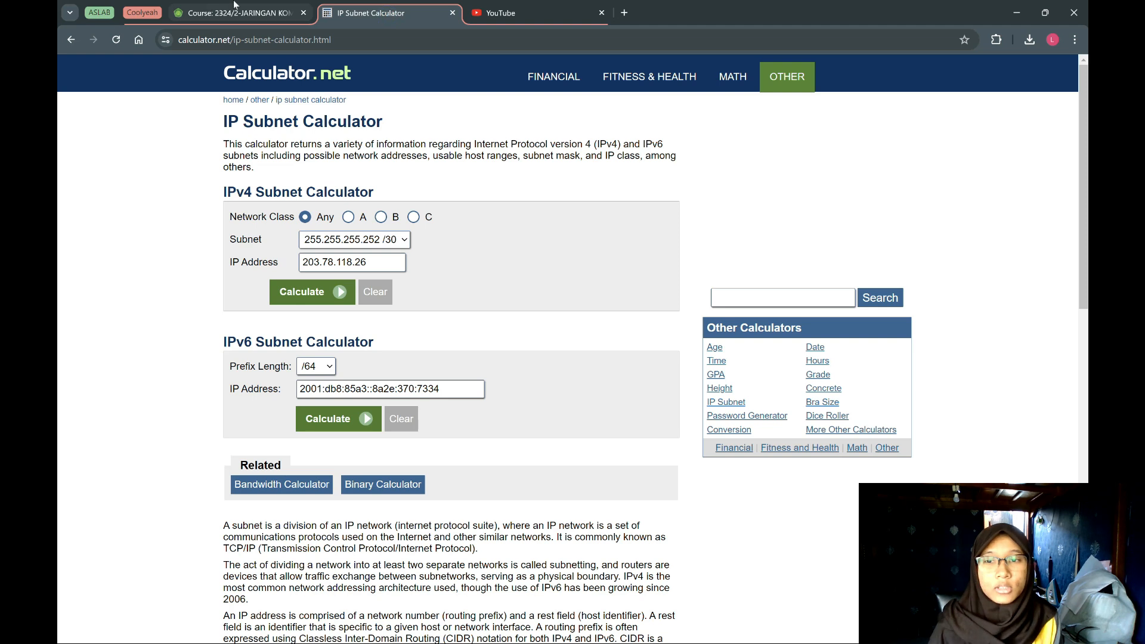
{"action": "left_click", "coordinate": [413, 217]}
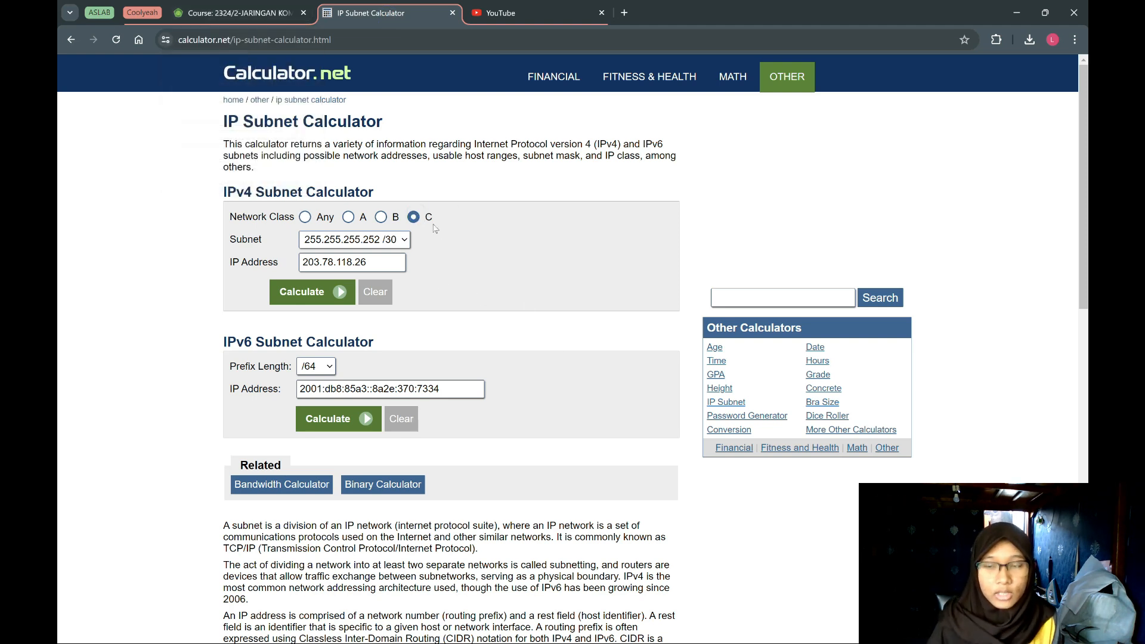
{"action": "left_click", "coordinate": [394, 239]}
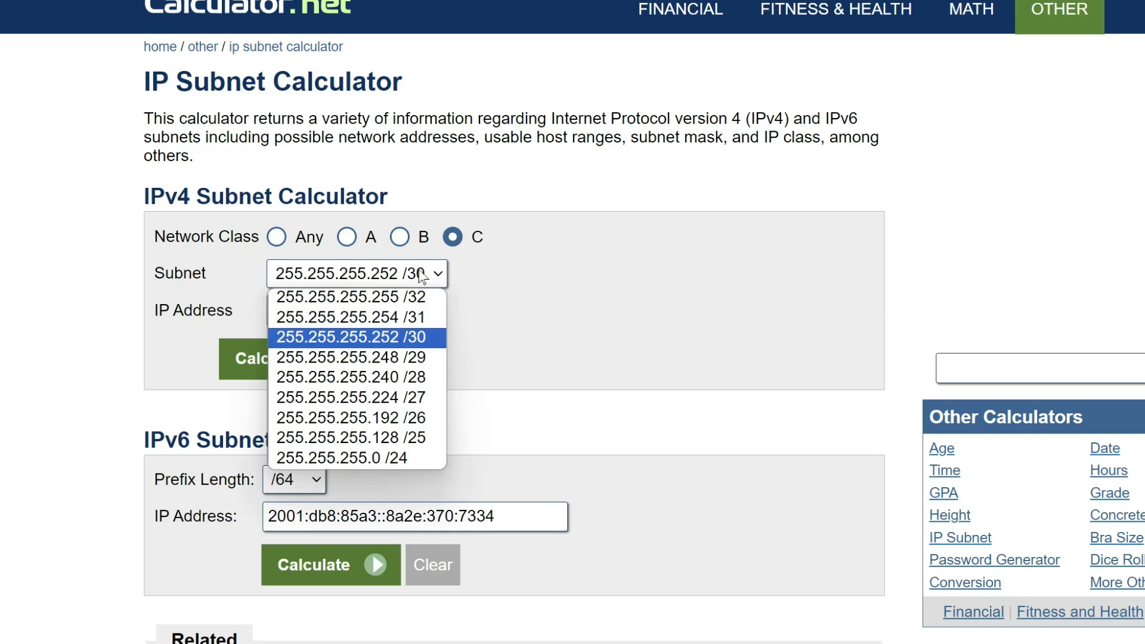
{"action": "left_click", "coordinate": [423, 358]}
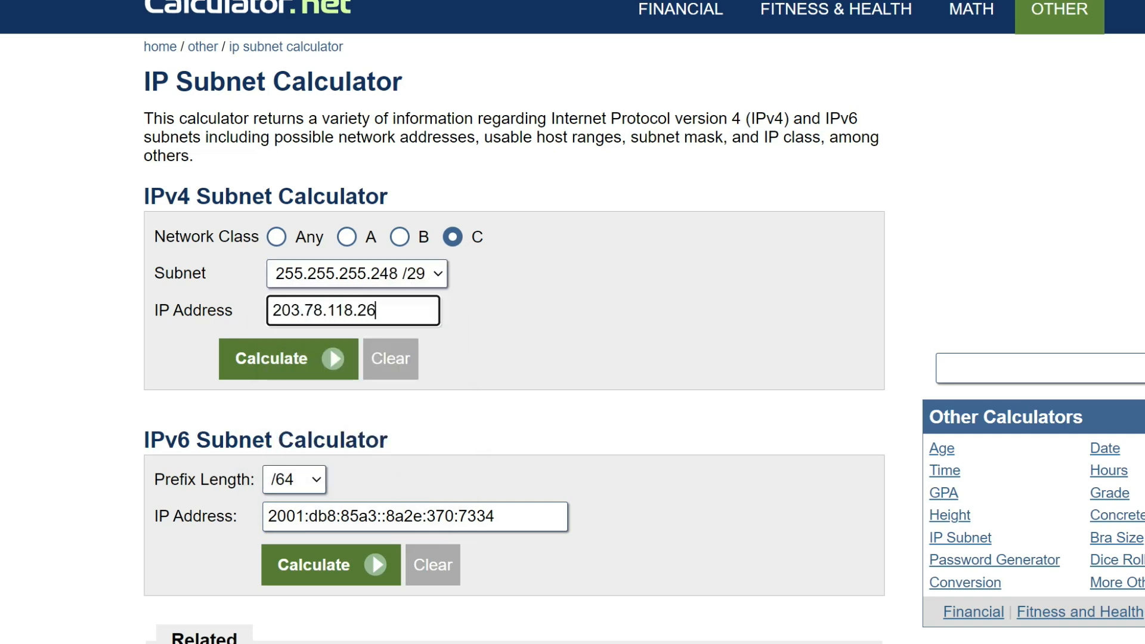
{"action": "triple_click", "coordinate": [414, 305]}
{"action": "type", "text": "192.1"}
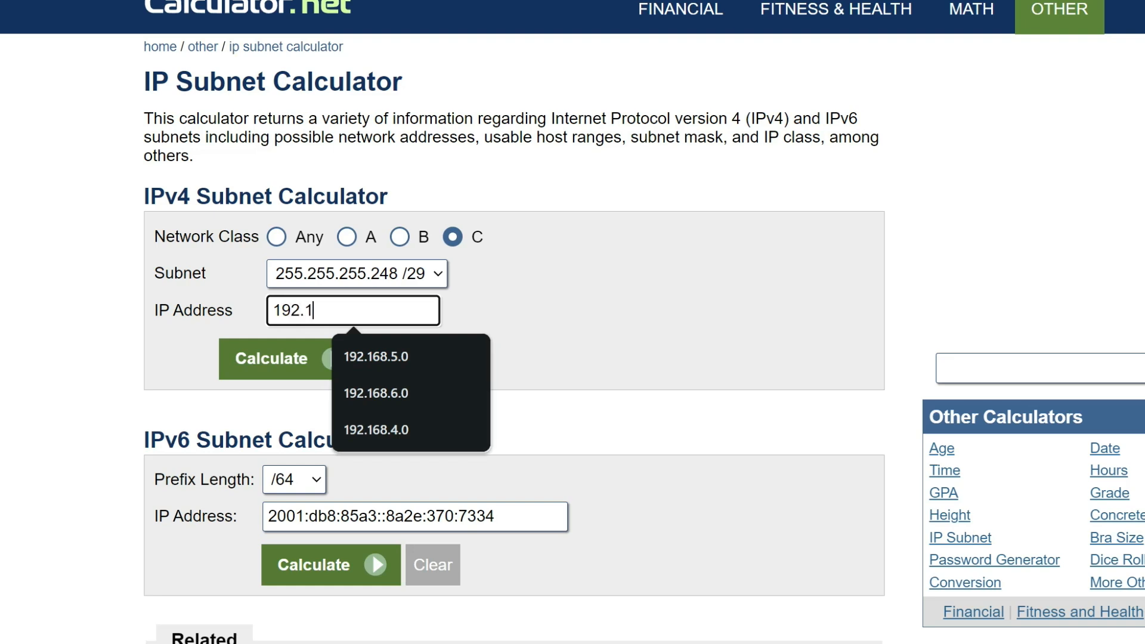
{"action": "type", "text": "68.5.0"}
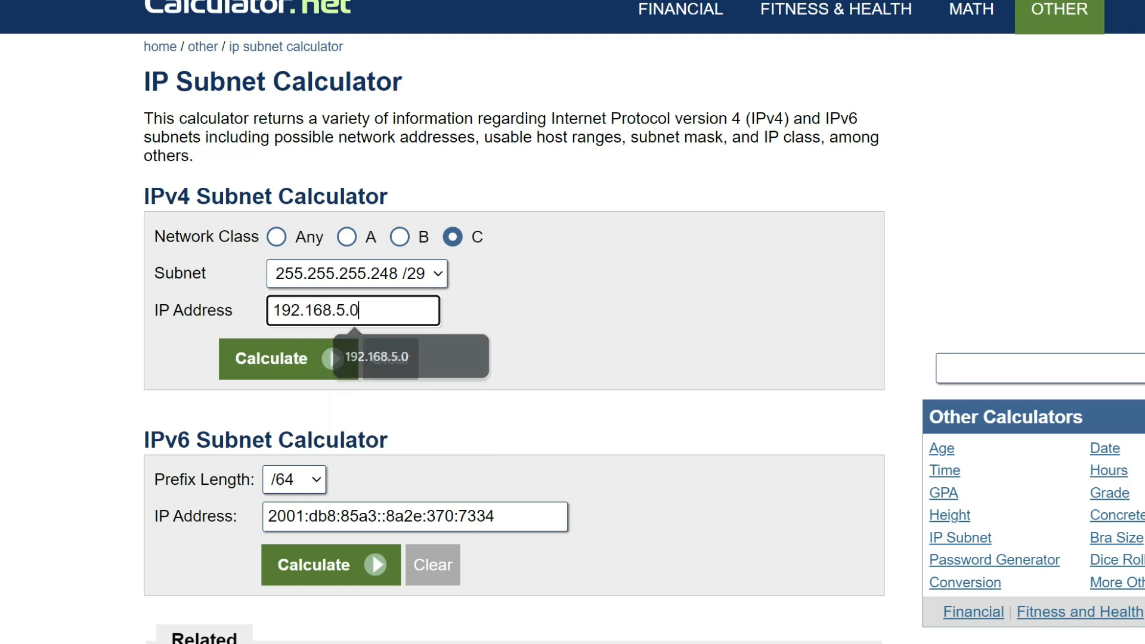
{"action": "left_click", "coordinate": [335, 366]}
Examine the number of usable hosts and the first network's address, host range and broadcast address for 192.168.5.0 /29.
{"action": "scroll", "coordinate": [280, 317], "scroll_direction": "down", "scroll_amount": 1}
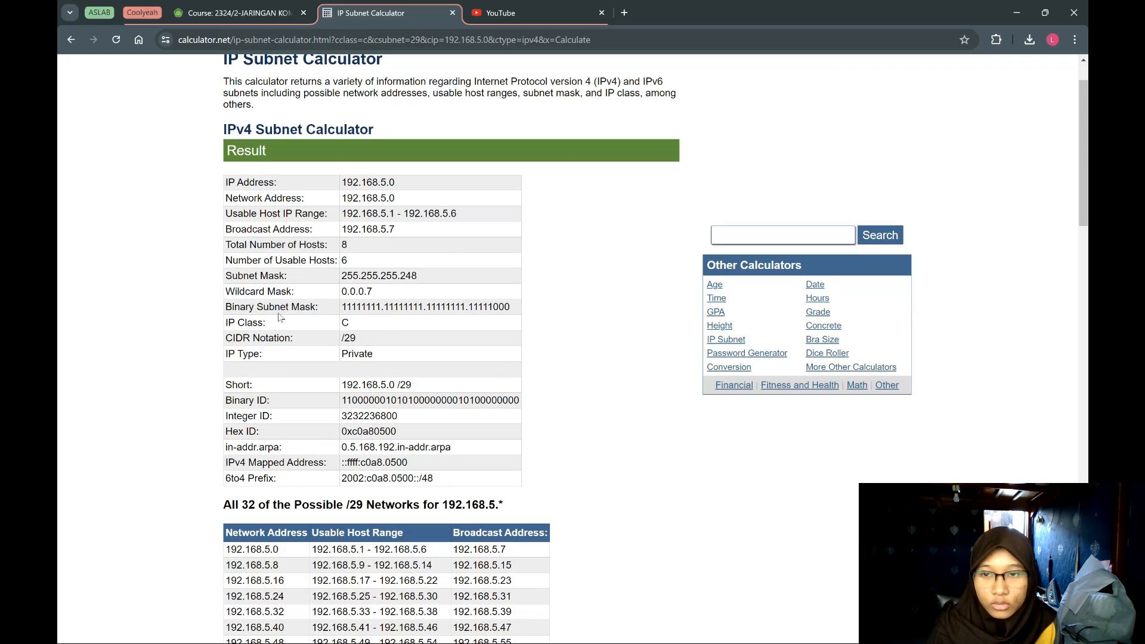
{"action": "double_click", "coordinate": [334, 260]}
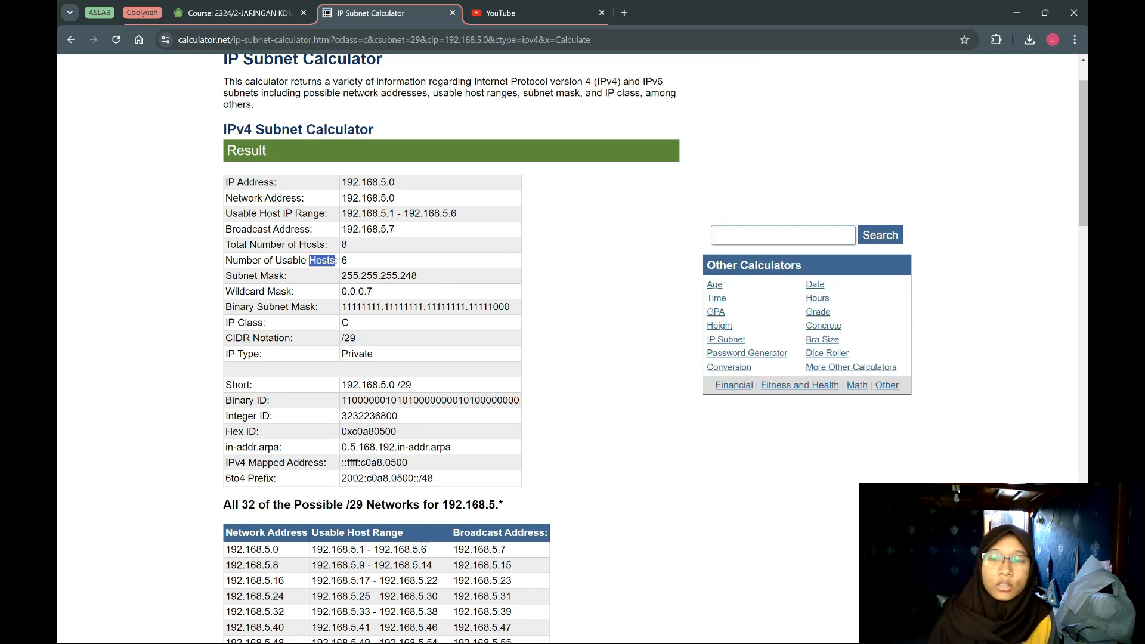
{"action": "triple_click", "coordinate": [327, 261]}
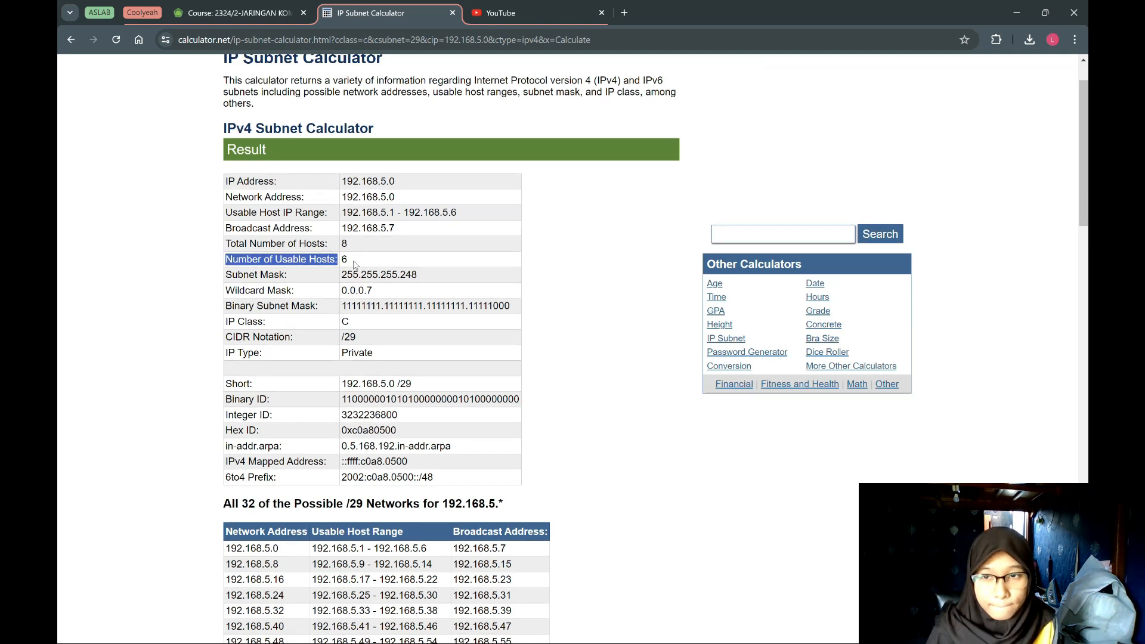
{"action": "scroll", "coordinate": [357, 271], "scroll_direction": "down", "scroll_amount": 5}
{"action": "scroll", "coordinate": [386, 351], "scroll_direction": "down", "scroll_amount": 1}
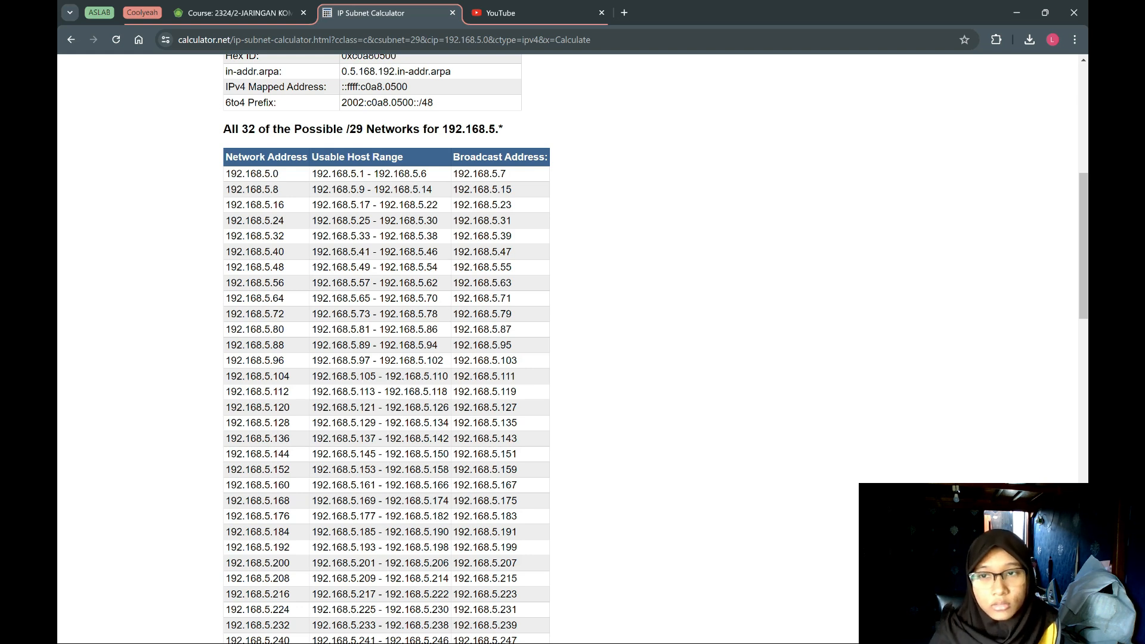
{"action": "left_click_drag", "start_coordinate": [225, 174], "coordinate": [499, 182]}
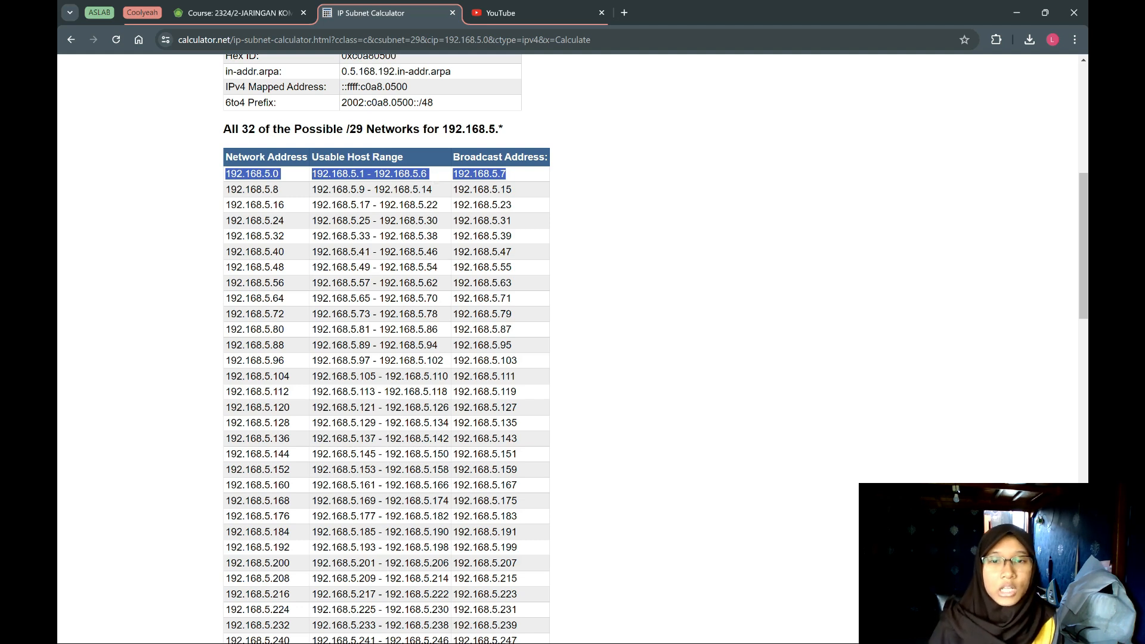
Calculate the class C subnet 255.255.255.240 /28 for IP address 192.168.6.0.
{"action": "scroll", "coordinate": [506, 181], "scroll_direction": "up", "scroll_amount": 5}
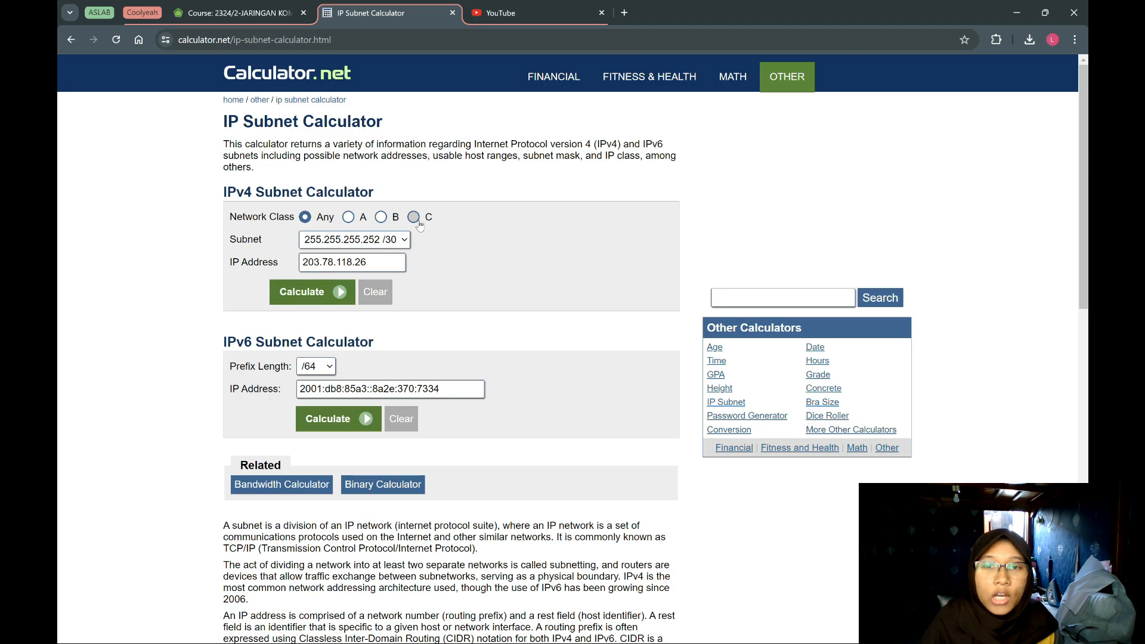
{"action": "left_click", "coordinate": [418, 221]}
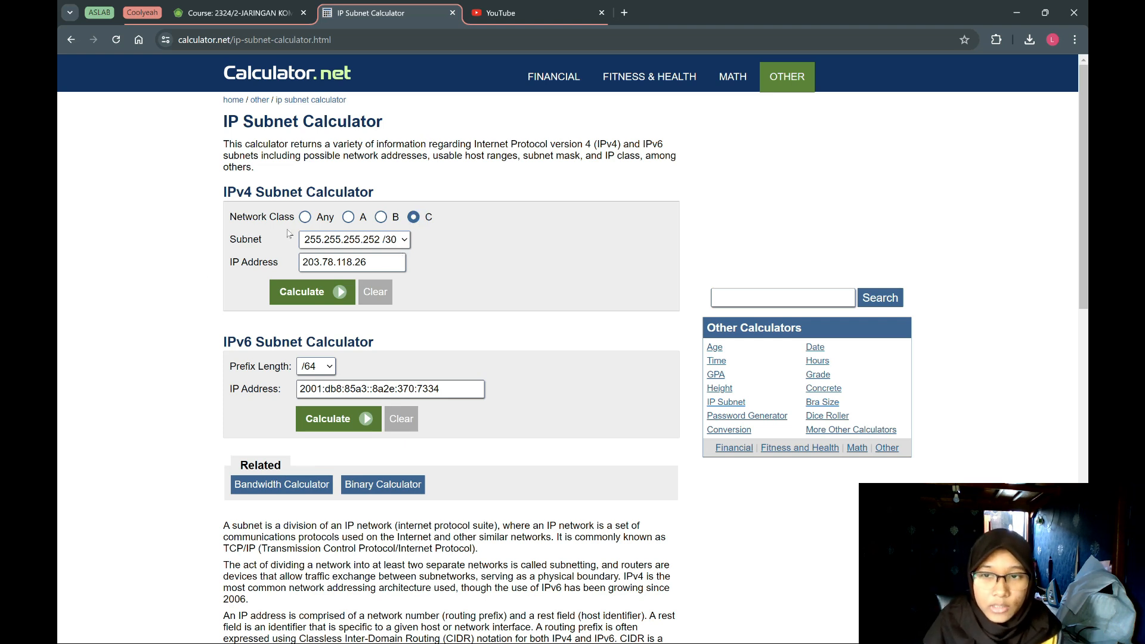
{"action": "left_click", "coordinate": [353, 242]}
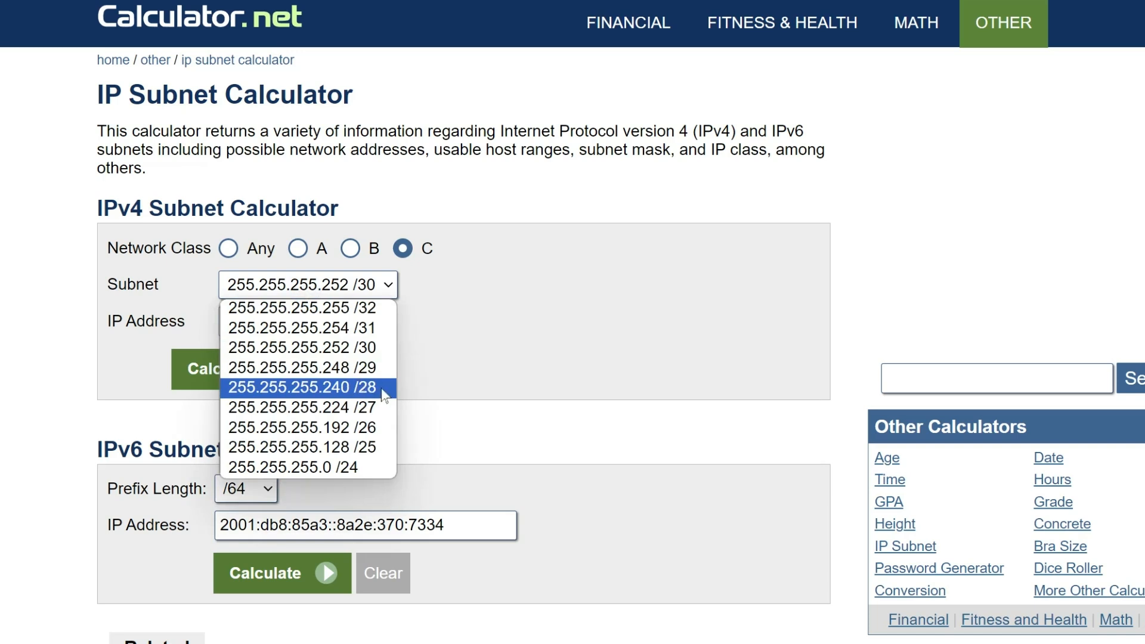
{"action": "left_click", "coordinate": [382, 389]}
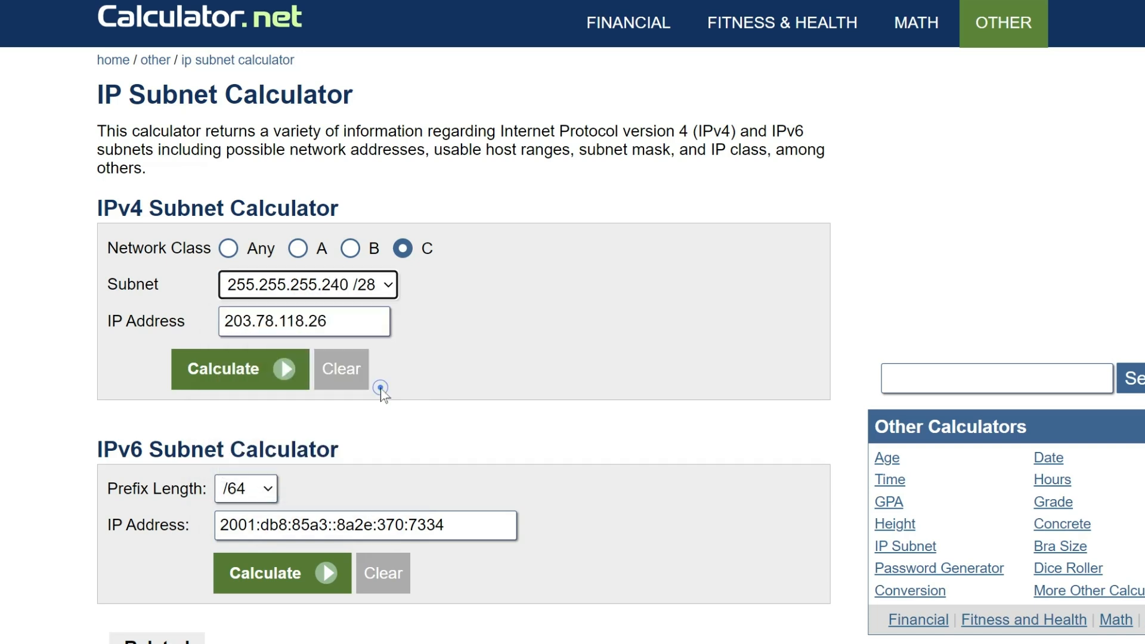
{"action": "triple_click", "coordinate": [360, 321]}
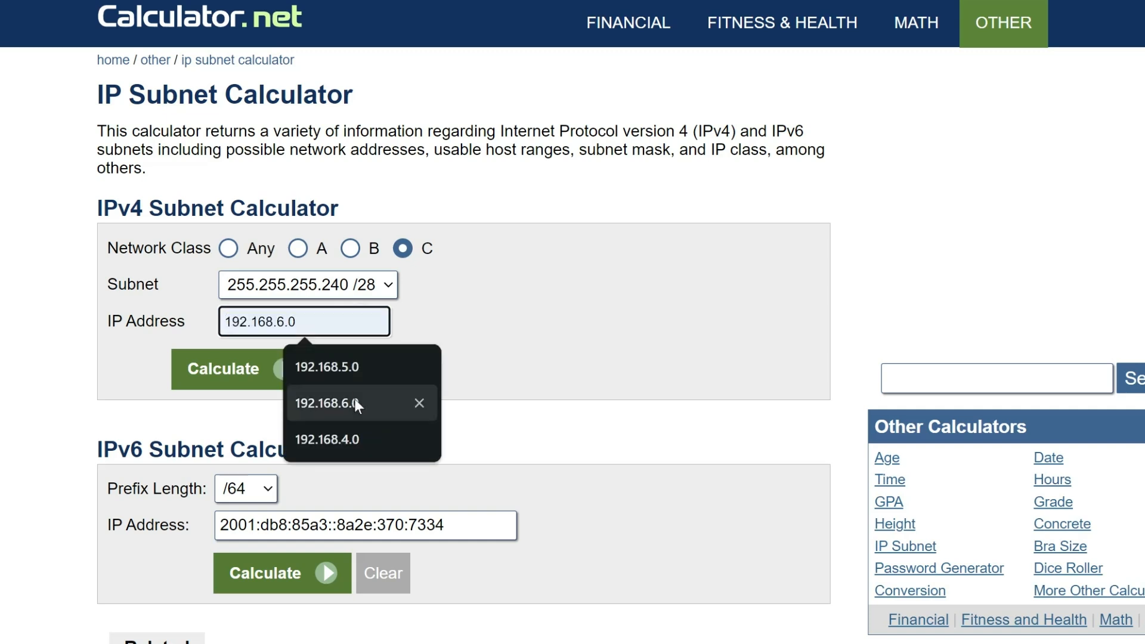
{"action": "left_click", "coordinate": [361, 396]}
{"action": "left_click", "coordinate": [279, 375]}
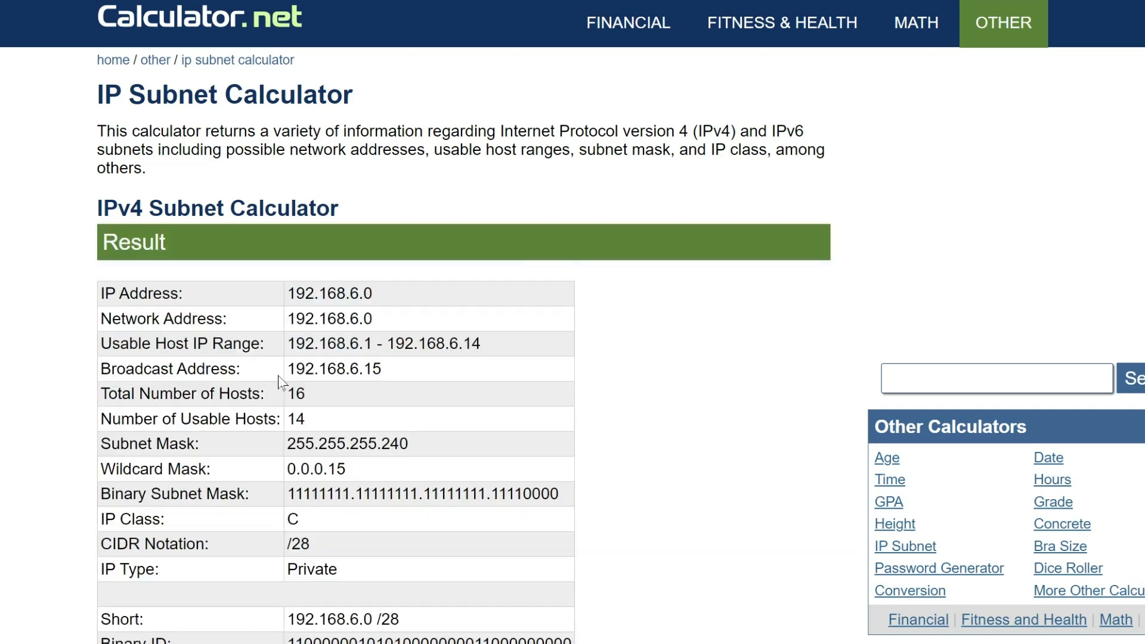
Examine the usable host count, usable host range, network address and broadcast address of the 192.168.6.0 /28 network.
{"action": "scroll", "coordinate": [324, 363], "scroll_direction": "down", "scroll_amount": 2}
{"action": "scroll", "coordinate": [101, 324], "scroll_direction": "down", "scroll_amount": 3}
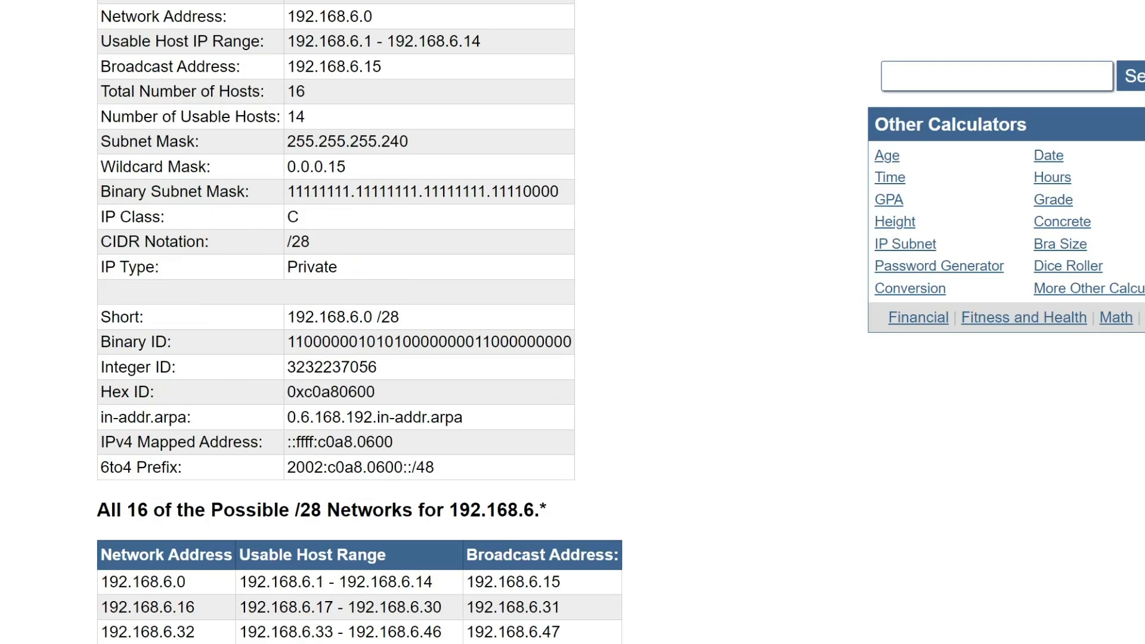
{"action": "left_click_drag", "start_coordinate": [307, 117], "coordinate": [101, 115]}
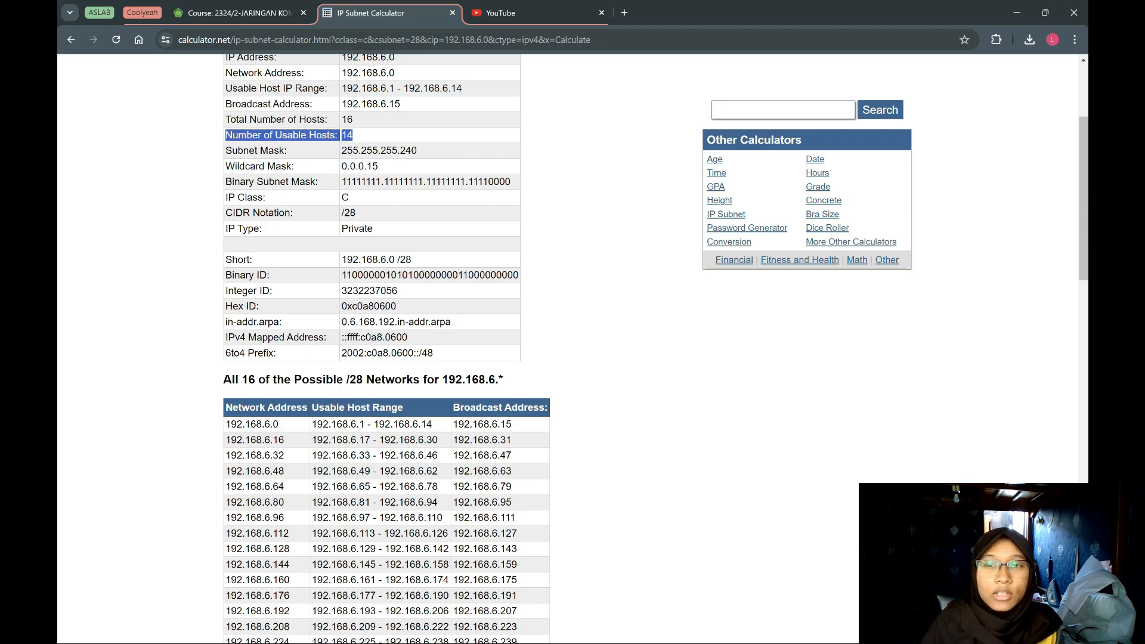
{"action": "left_click_drag", "start_coordinate": [351, 41], "coordinate": [437, 43]}
{"action": "left_click_drag", "start_coordinate": [434, 88], "coordinate": [462, 88]}
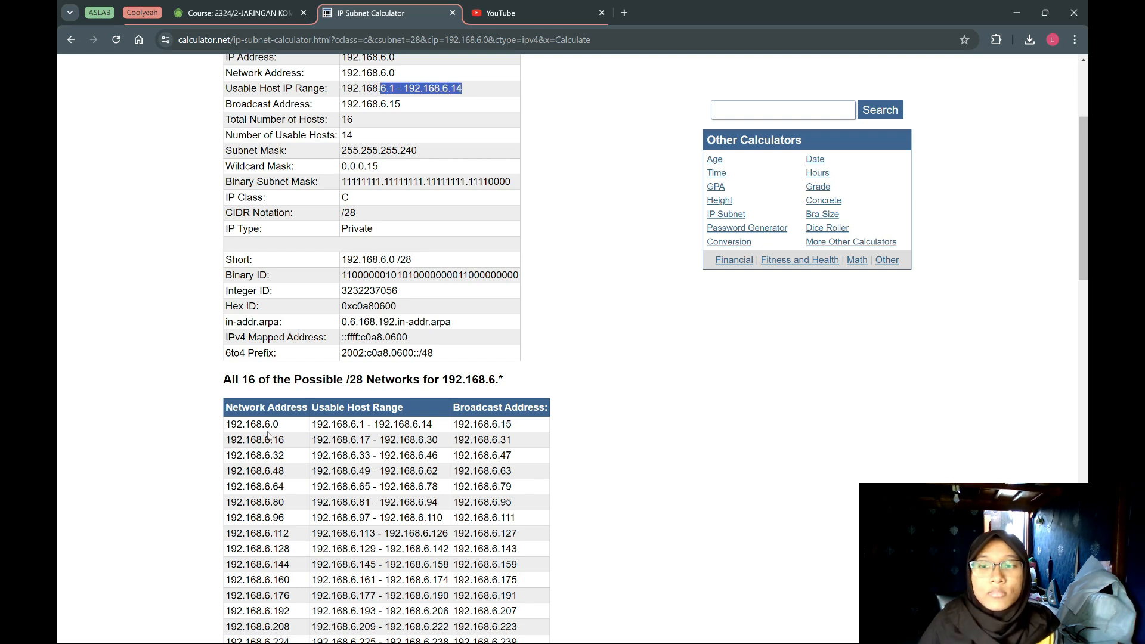
{"action": "left_click_drag", "start_coordinate": [225, 425], "coordinate": [289, 427]}
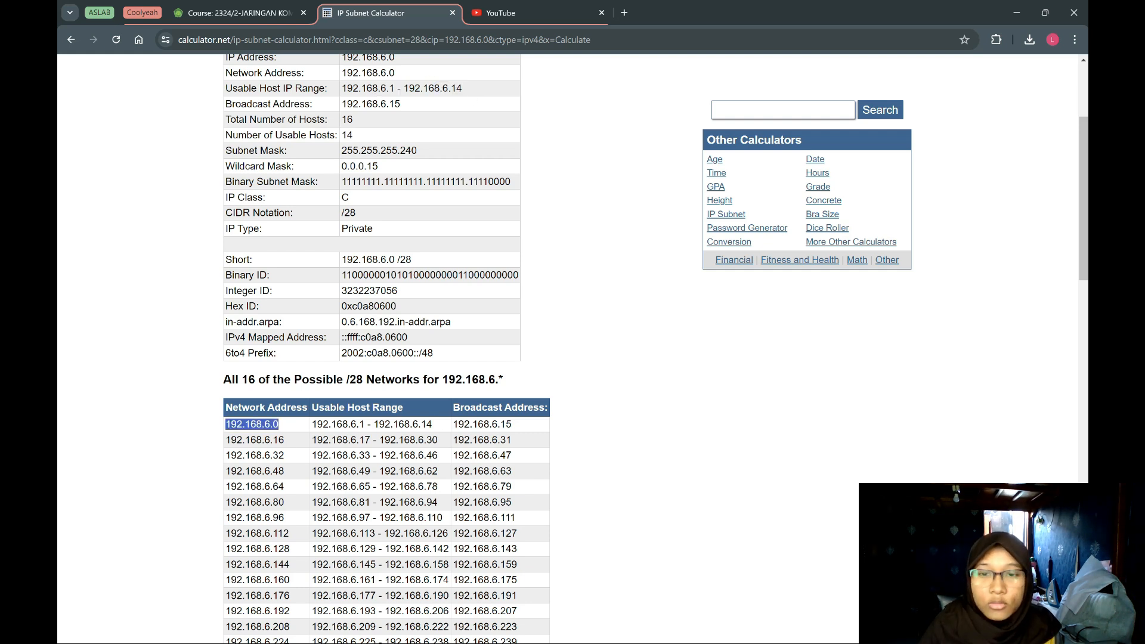
{"action": "left_click", "coordinate": [298, 425]}
{"action": "left_click_drag", "start_coordinate": [454, 425], "coordinate": [485, 425]}
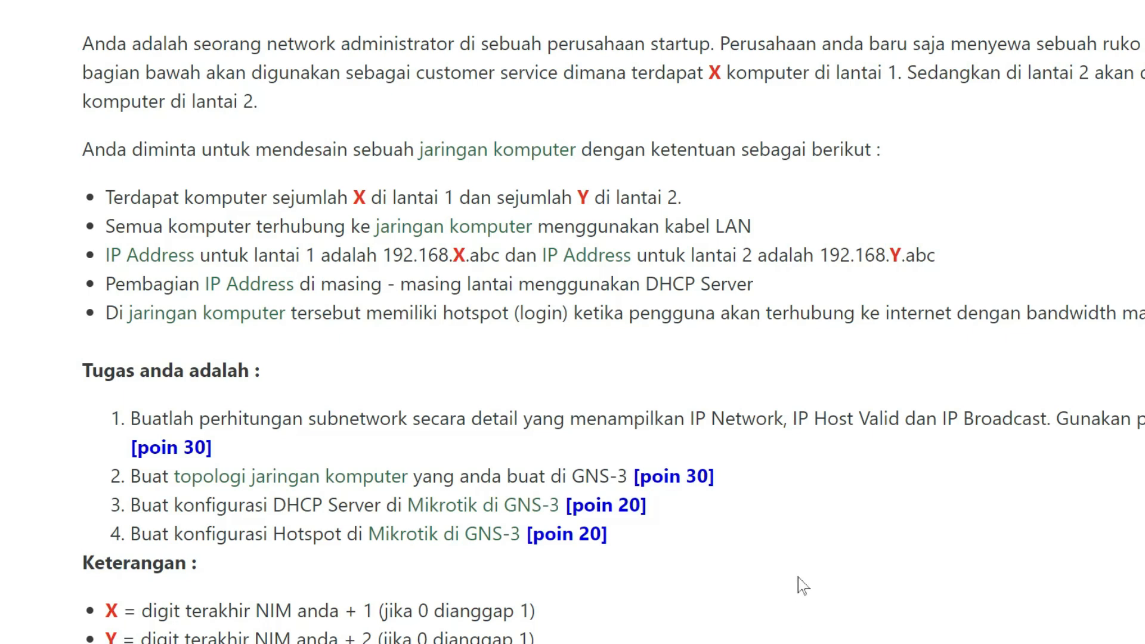
Switch to Oracle VM VirtualBox and clone the machine MikroTik RouterOS 6 Level 6 1 under the name MikroTikLantai2.
{"action": "key", "text": "super"}
{"action": "left_click", "coordinate": [436, 632]}
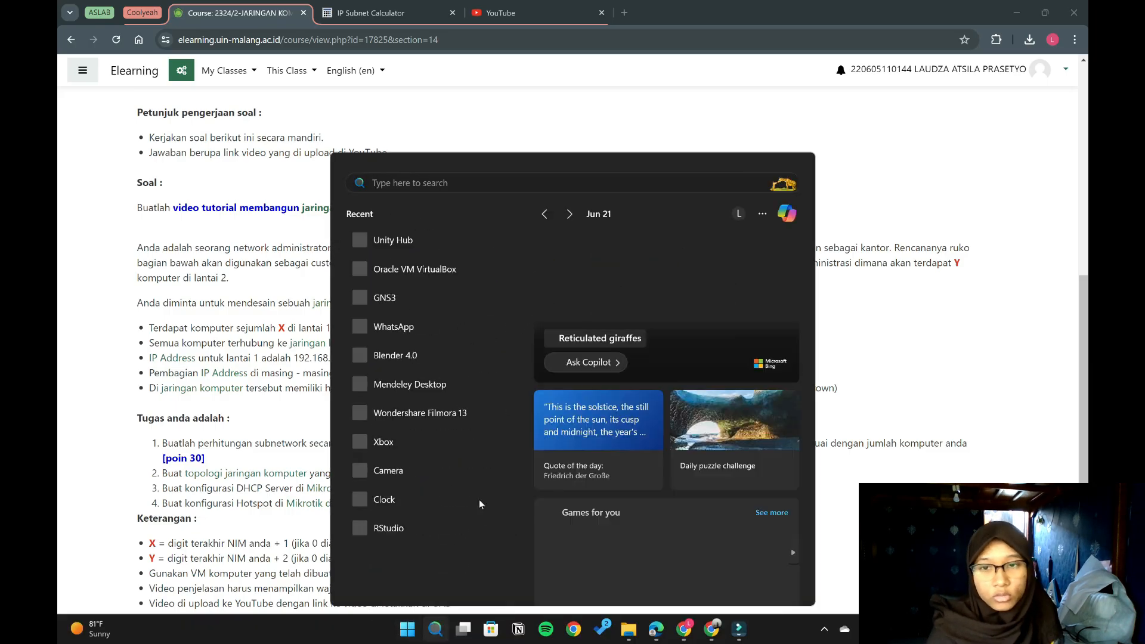
{"action": "left_click", "coordinate": [448, 278]}
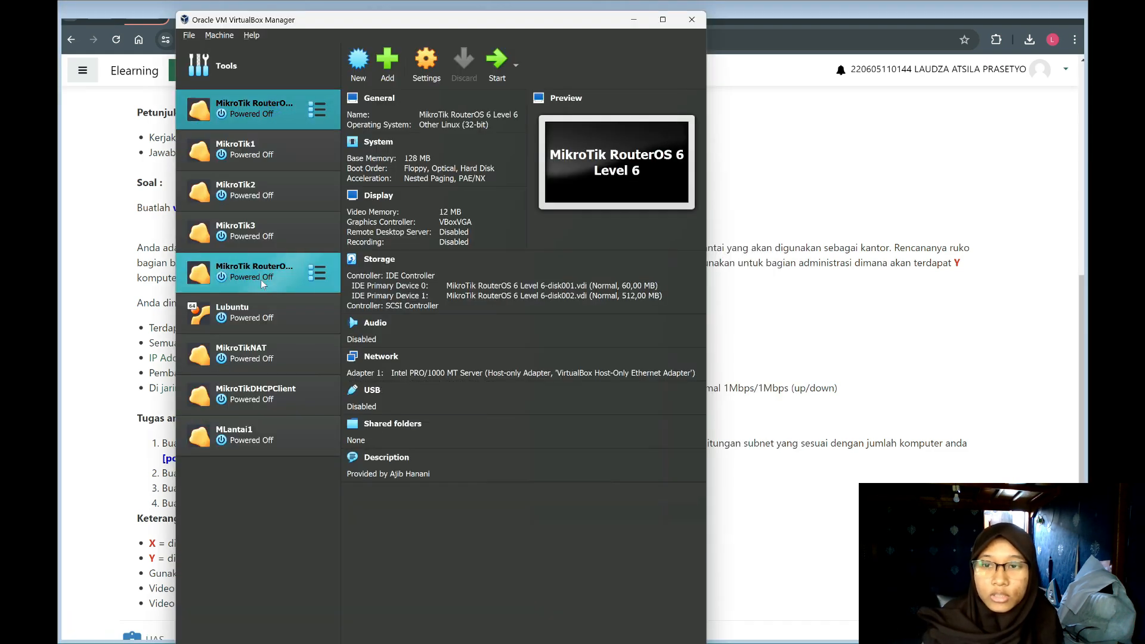
{"action": "left_click", "coordinate": [253, 262]}
{"action": "right_click", "coordinate": [253, 262]}
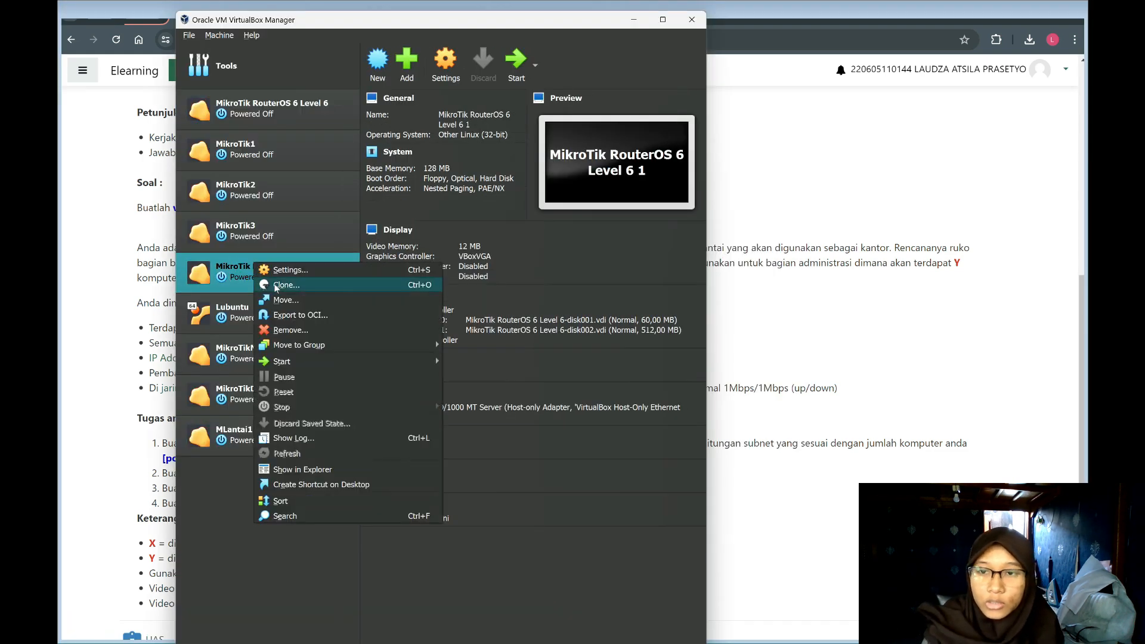
{"action": "left_click", "coordinate": [276, 284]}
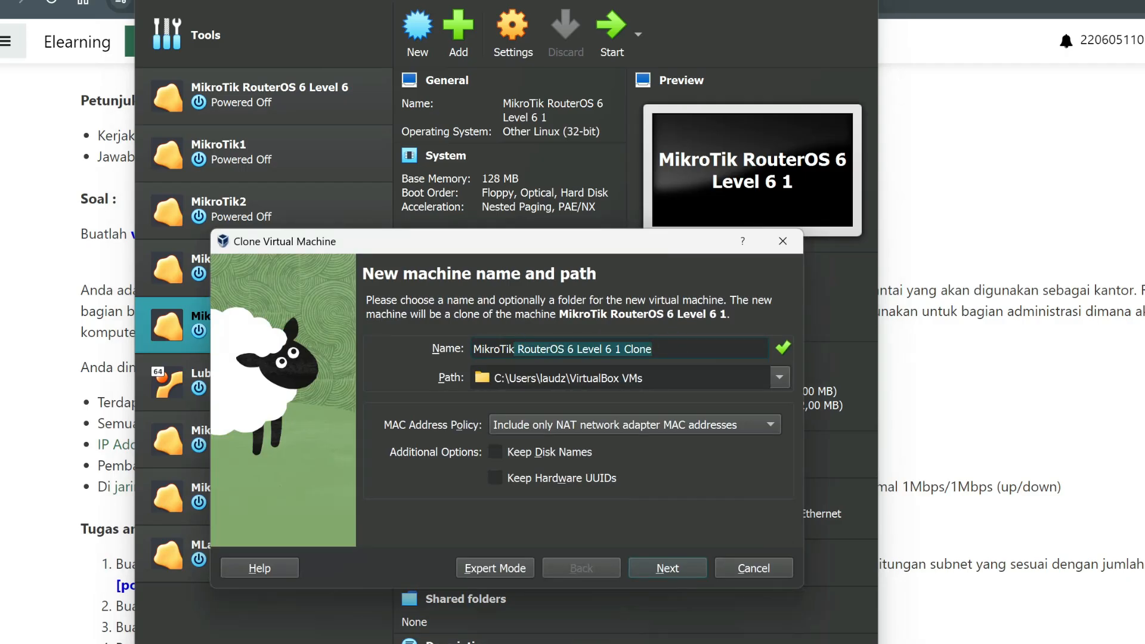
{"action": "type", "text": "MikroTikLantai2"}
{"action": "left_click", "coordinate": [668, 568]}
Attach MikroTikLantai2's network Adapter 1 to NAT, and enable Adapter 2 as Host-only Adapter.
{"action": "left_click", "coordinate": [485, 30]}
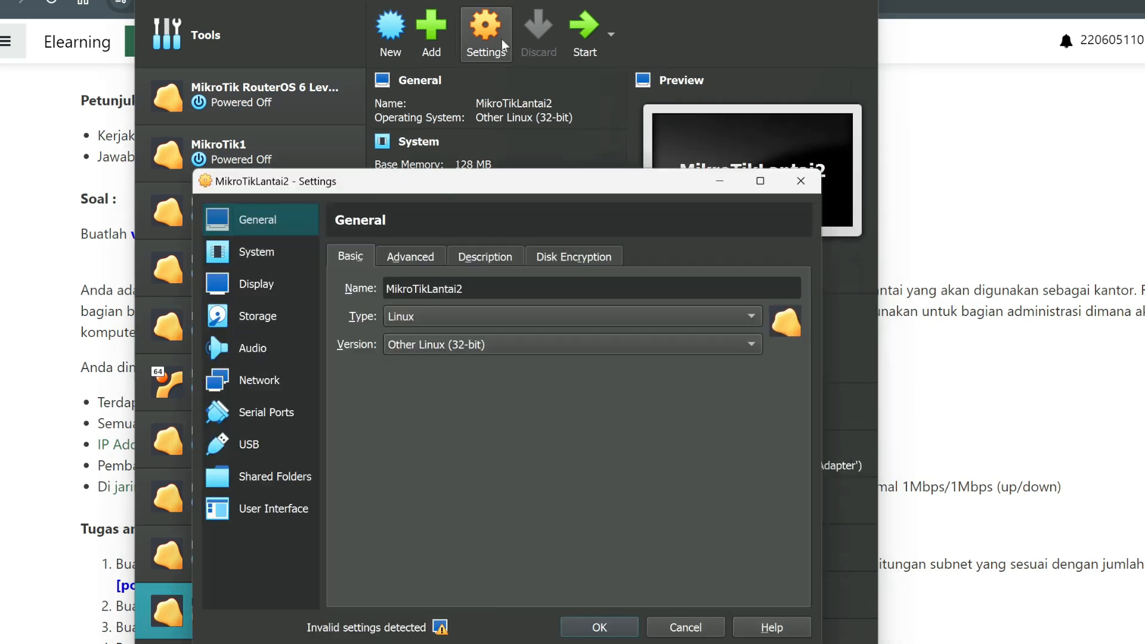
{"action": "left_click", "coordinate": [280, 380]}
{"action": "left_click", "coordinate": [555, 314]}
{"action": "left_click", "coordinate": [537, 314]}
{"action": "left_click", "coordinate": [434, 256]}
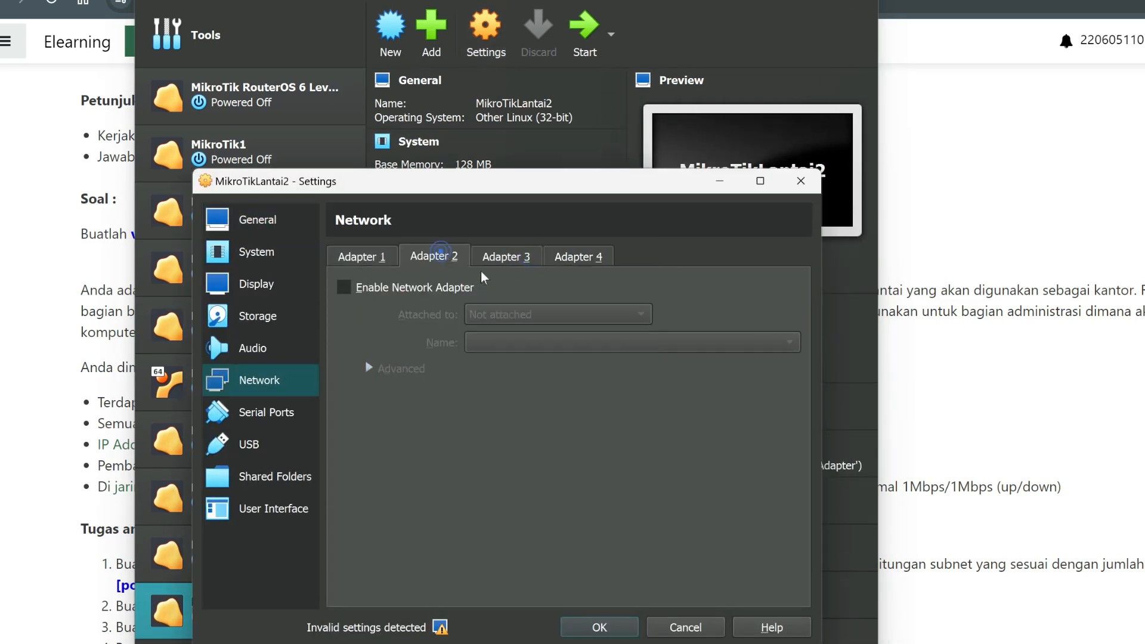
{"action": "left_click", "coordinate": [344, 287]}
{"action": "left_click", "coordinate": [555, 315]}
{"action": "left_click", "coordinate": [513, 226]}
{"action": "left_click", "coordinate": [628, 628]}
Start the MikroTikLantai2 virtual machine, then open WinBox and connect to the router.
{"action": "left_click", "coordinate": [584, 29]}
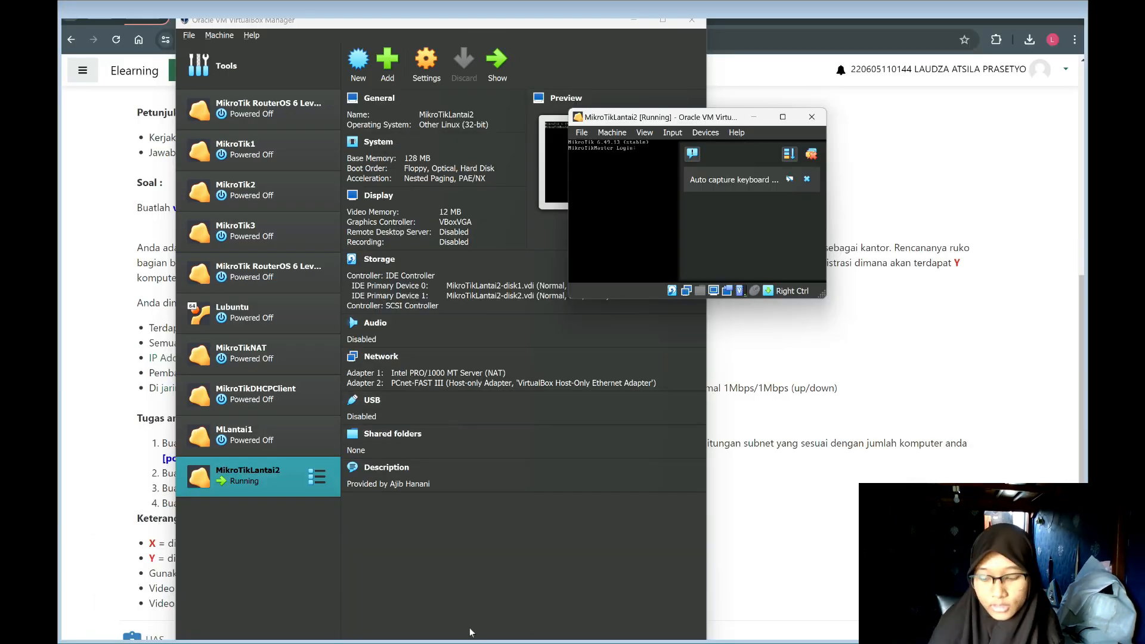
{"action": "left_click", "coordinate": [519, 580]}
{"action": "key", "text": "super"}
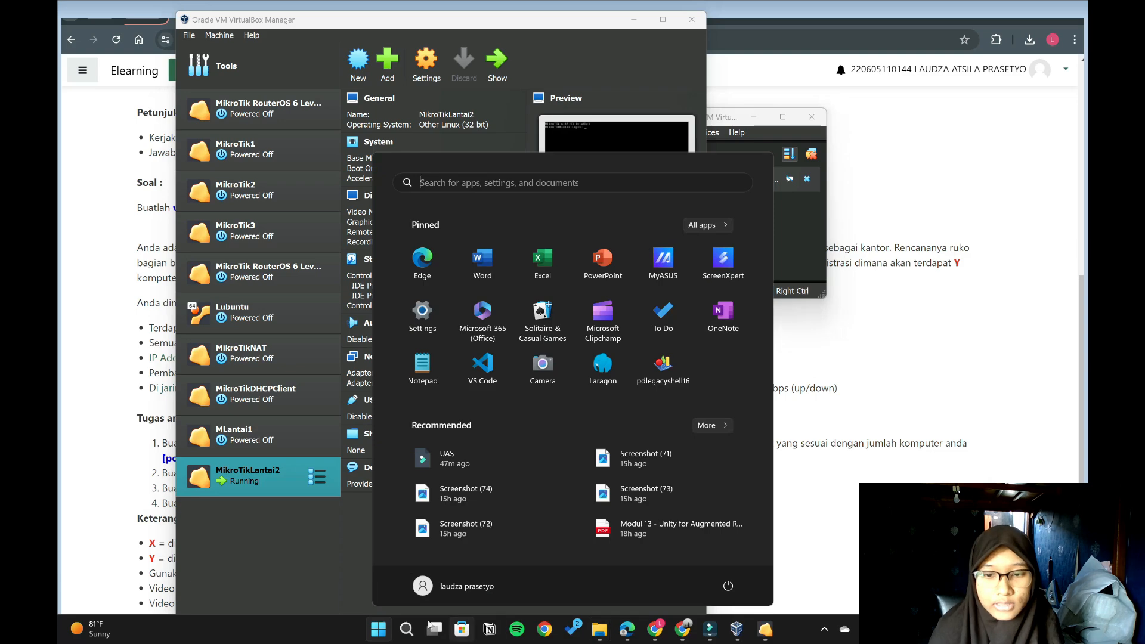
{"action": "left_click", "coordinate": [370, 248]}
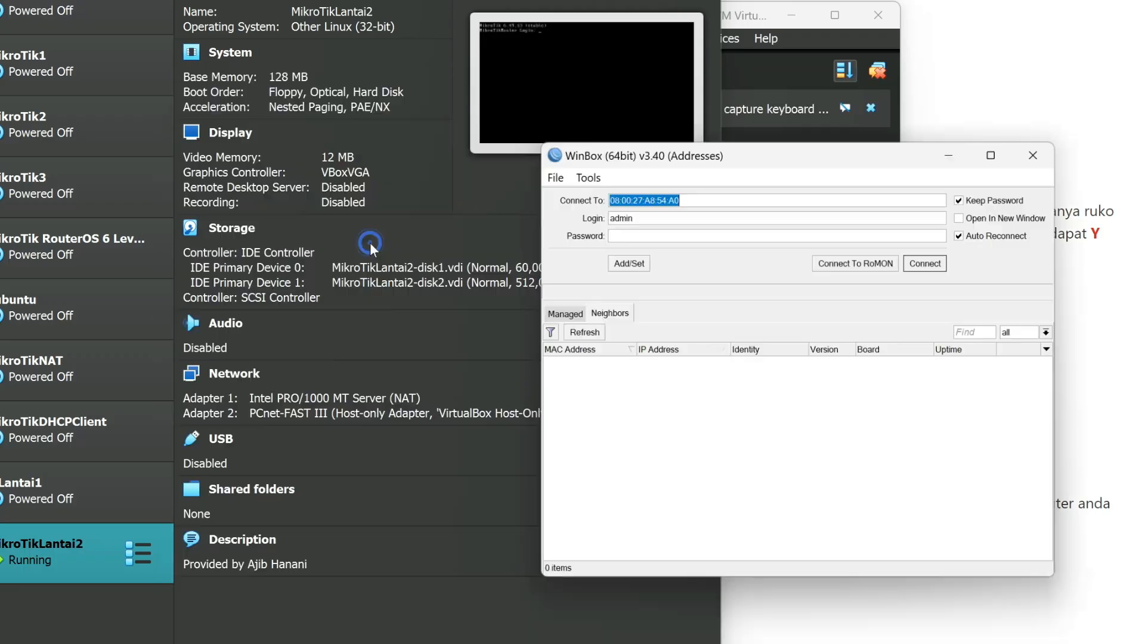
{"action": "left_click", "coordinate": [926, 263]}
{"action": "left_click", "coordinate": [904, 309]}
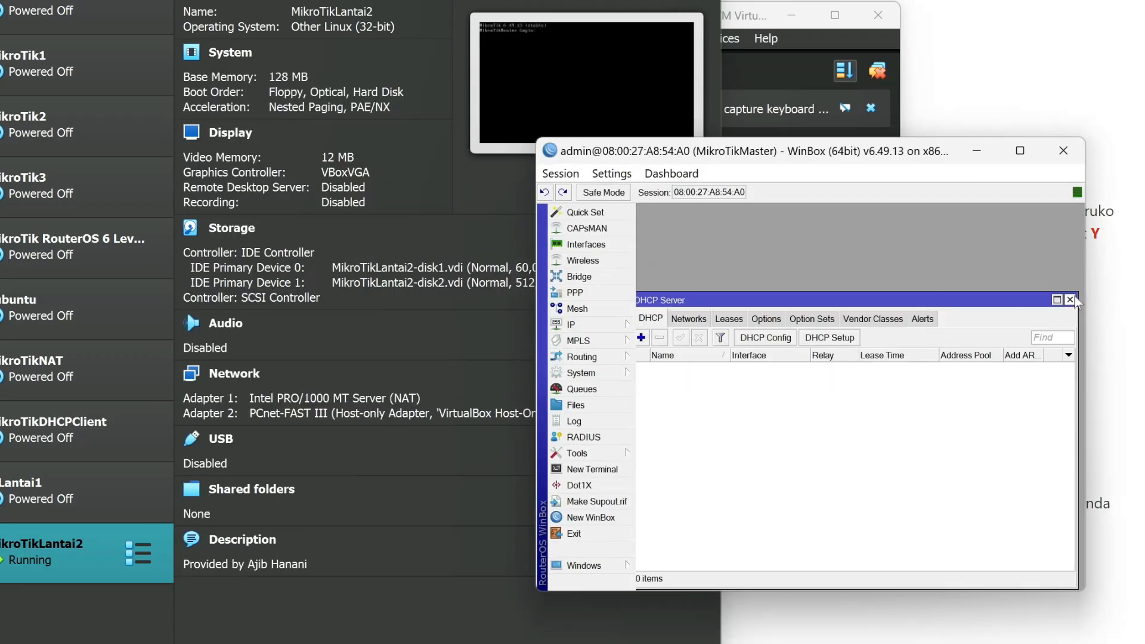
Close the DHCP Server window and set the router's system identity to MikroTikLantai2.
{"action": "left_click", "coordinate": [1076, 300]}
{"action": "left_click", "coordinate": [581, 373]}
{"action": "left_click", "coordinate": [665, 487]}
{"action": "key", "text": "BackSpace"}
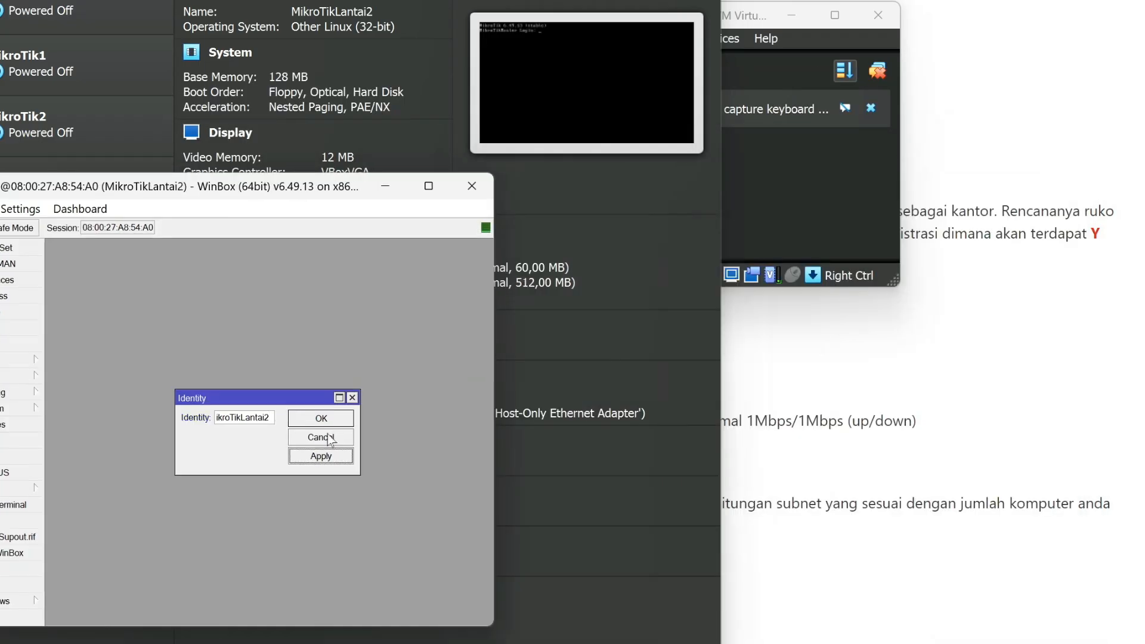
{"action": "left_click", "coordinate": [913, 383]}
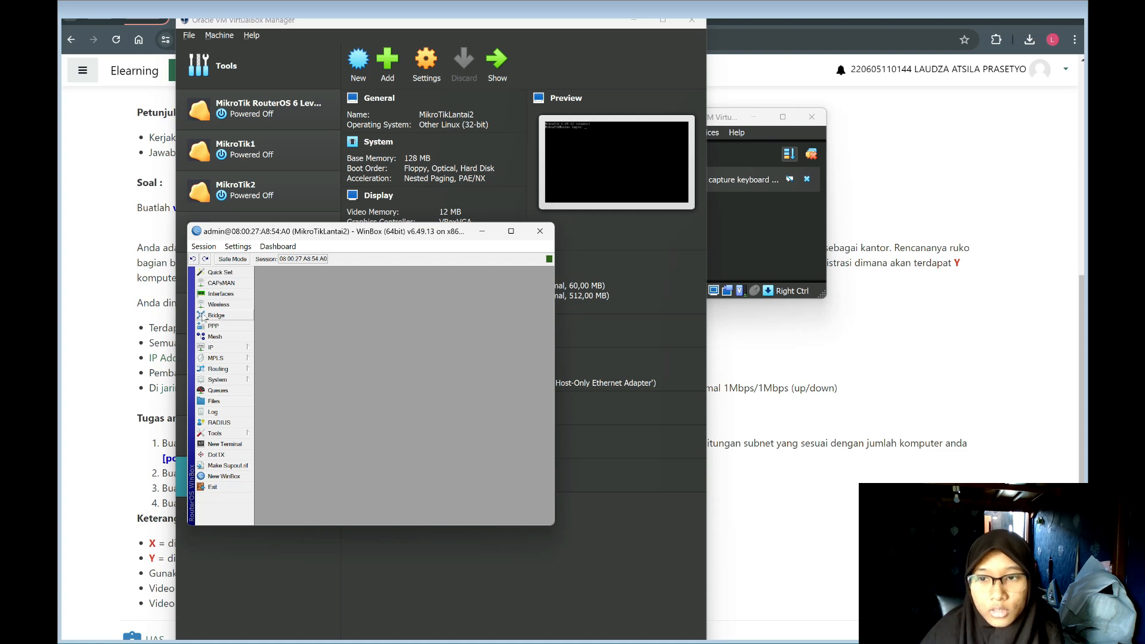
Rename the first Ethernet interface of the router as ether1-Internet.
{"action": "left_click", "coordinate": [221, 294]}
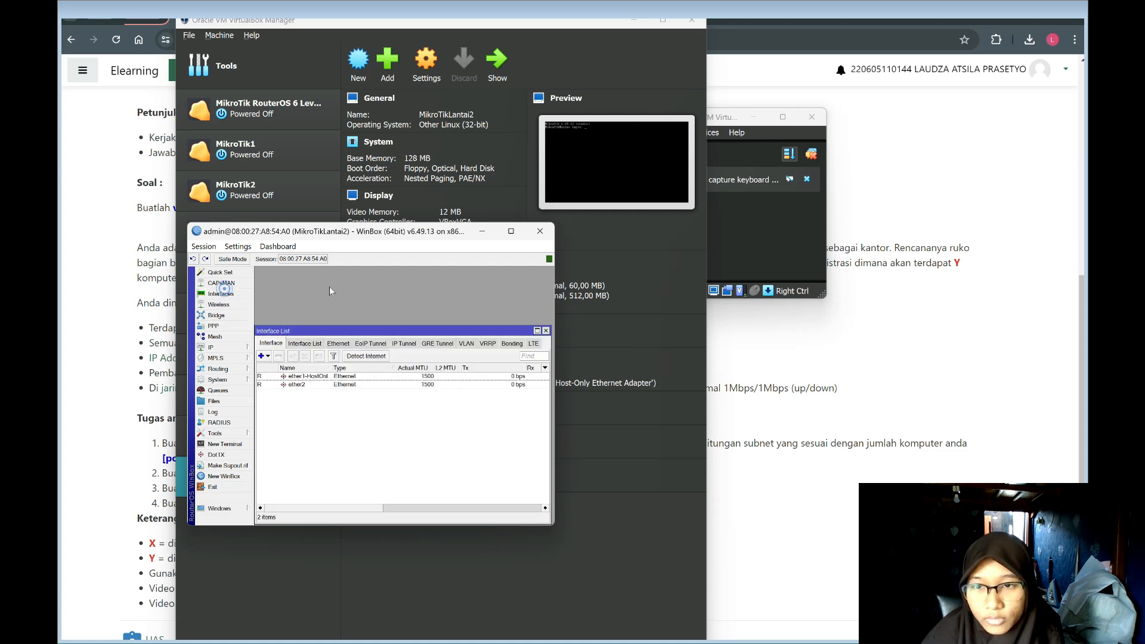
{"action": "left_click", "coordinate": [319, 376]}
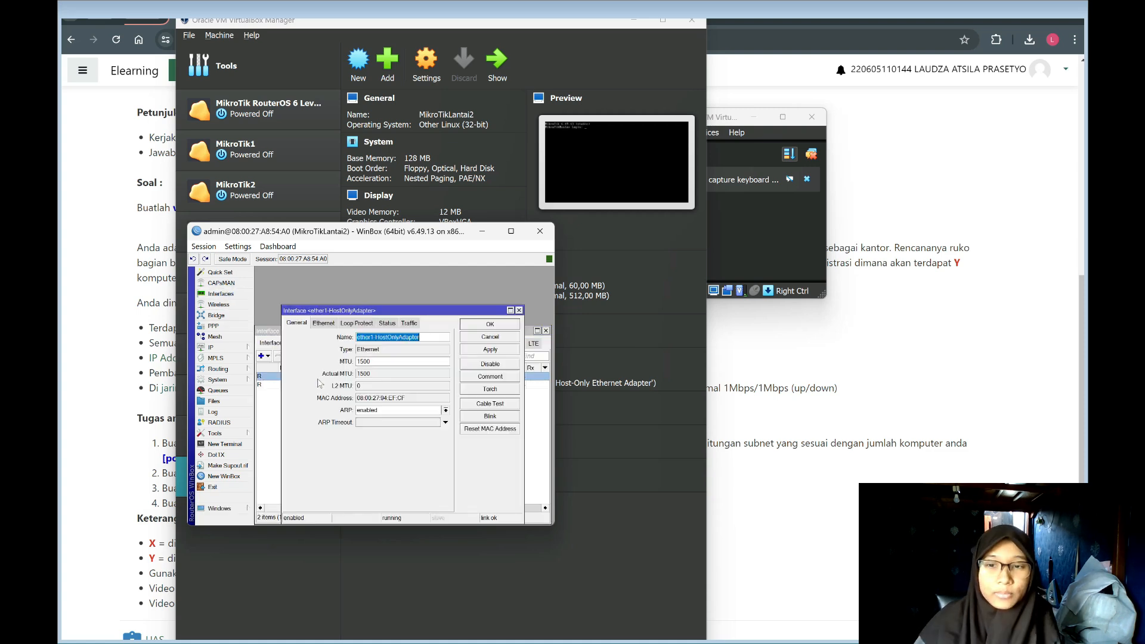
{"action": "double_click", "coordinate": [319, 378]}
{"action": "left_click_drag", "start_coordinate": [376, 337], "coordinate": [420, 337]}
{"action": "type", "text": "Internet"}
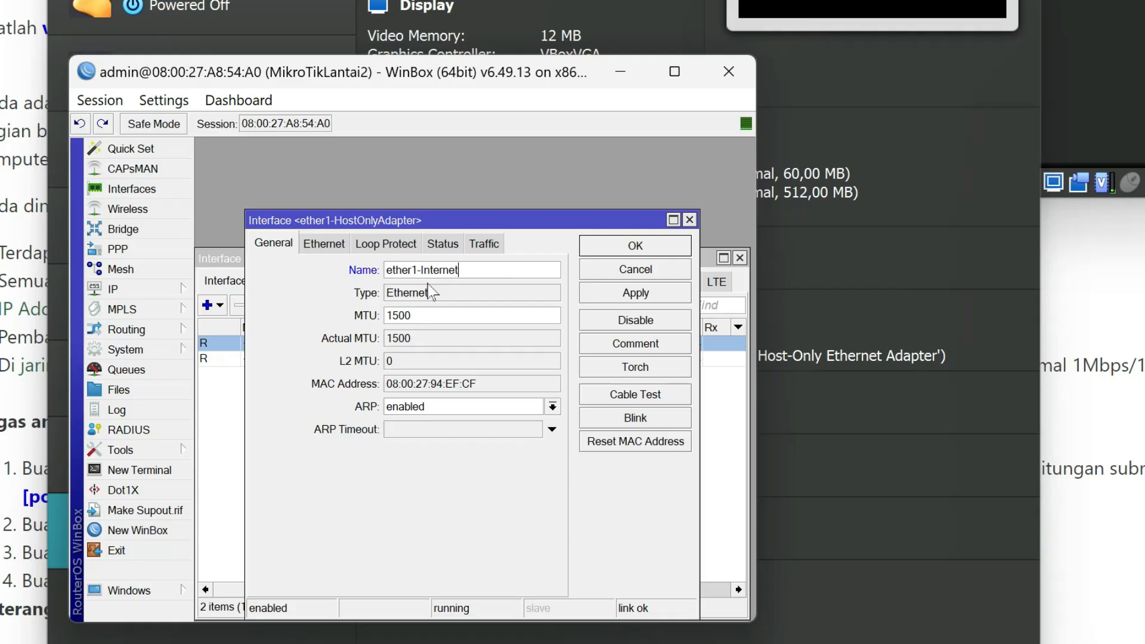
{"action": "left_click", "coordinate": [645, 293]}
{"action": "left_click", "coordinate": [647, 246]}
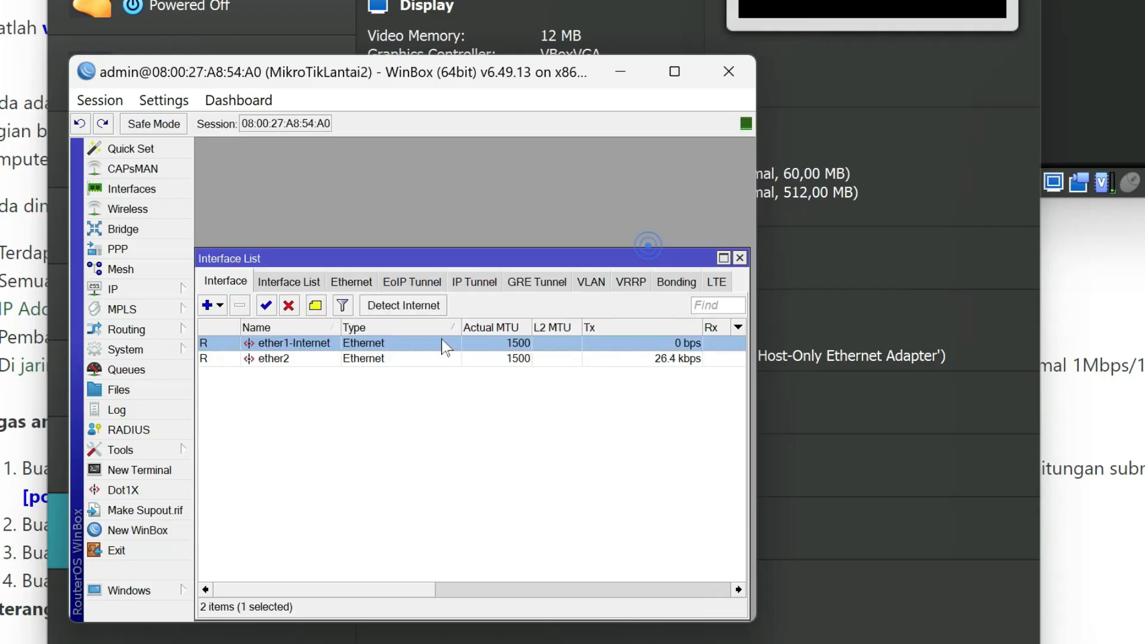
Rename the ether2 interface as ether2-HOA and leave the interface settings closed.
{"action": "double_click", "coordinate": [442, 358]}
{"action": "left_click", "coordinate": [521, 273]}
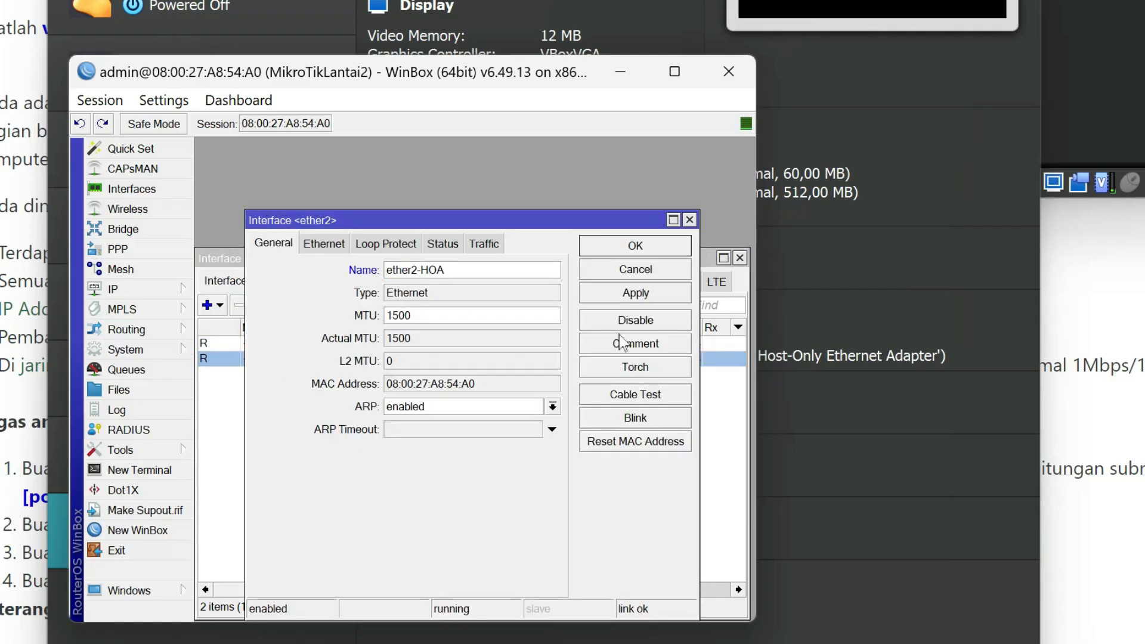
{"action": "left_click", "coordinate": [636, 292]}
{"action": "left_click", "coordinate": [635, 246]}
{"action": "double_click", "coordinate": [442, 343]}
{"action": "left_click", "coordinate": [690, 219]}
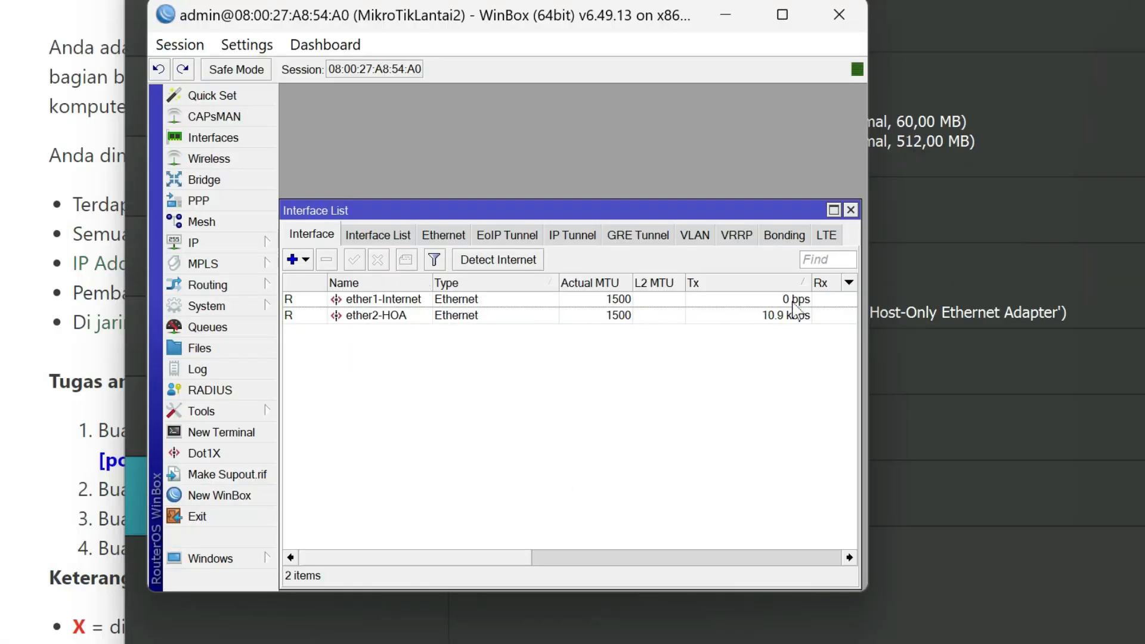
Configure Detect Internet with both the Detect Interface List and the Internet Interface List set to all.
{"action": "left_click", "coordinate": [525, 260]}
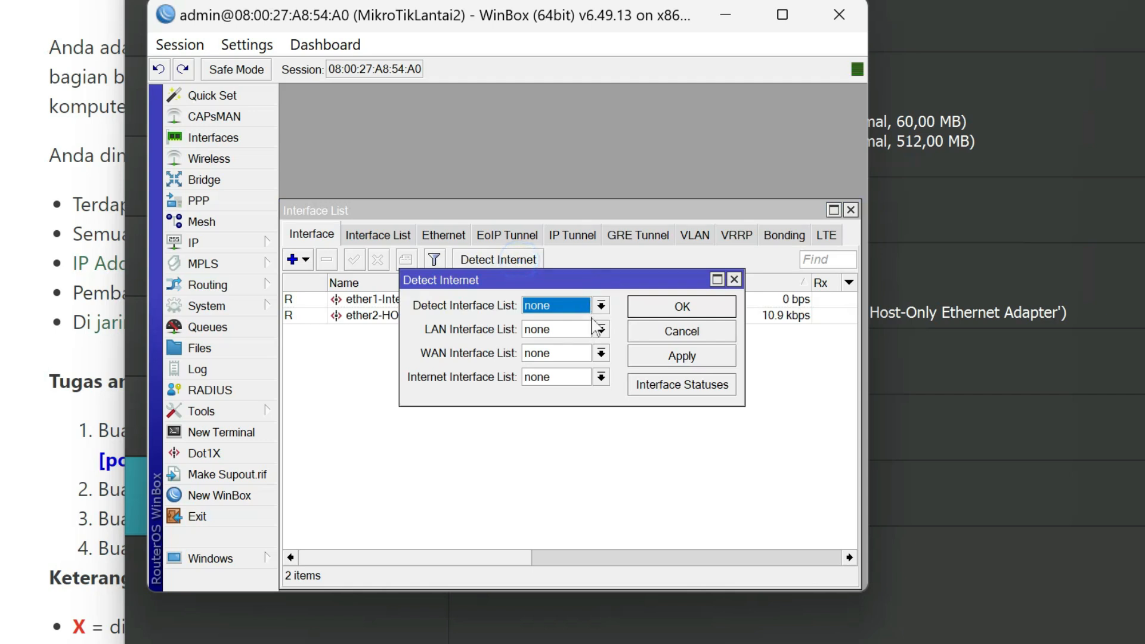
{"action": "left_click", "coordinate": [600, 306]}
{"action": "left_click", "coordinate": [604, 321]}
{"action": "left_click", "coordinate": [602, 377]}
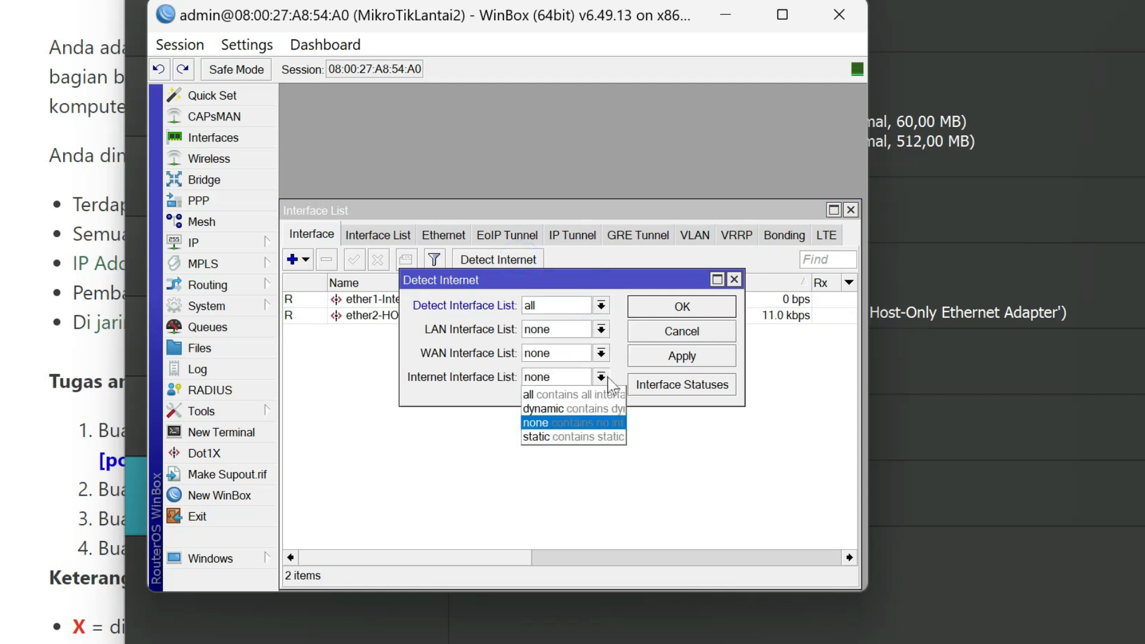
{"action": "left_click", "coordinate": [606, 396]}
{"action": "left_click", "coordinate": [676, 355]}
{"action": "left_click", "coordinate": [673, 315]}
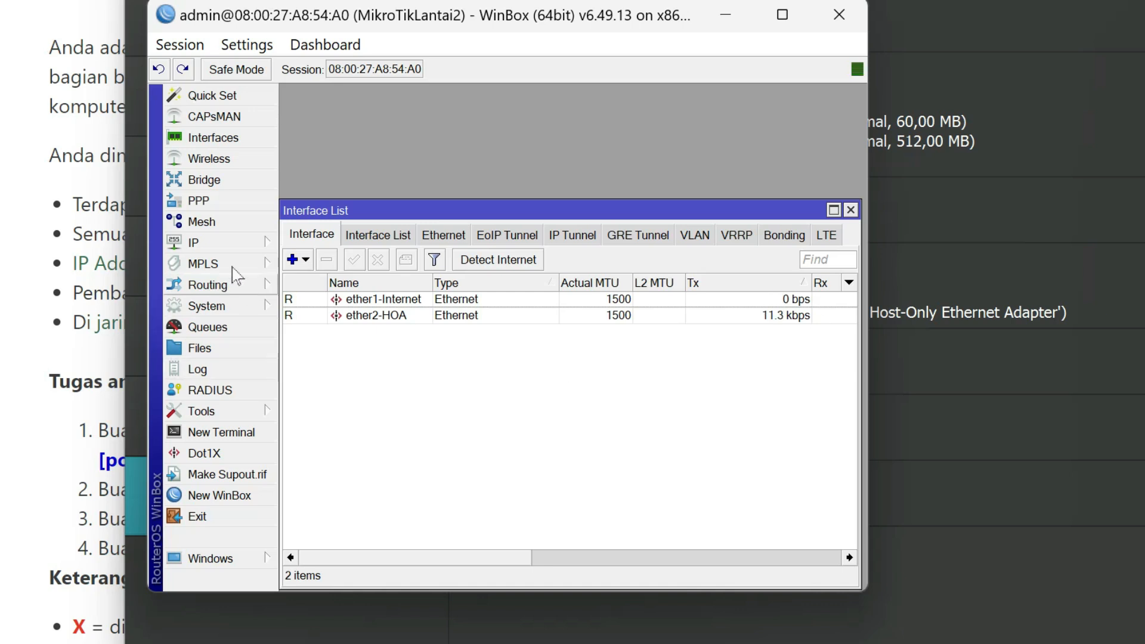
Open the router's IP address list and examine the addresses assigned to the two interfaces.
{"action": "left_click", "coordinate": [248, 243]}
{"action": "left_click", "coordinate": [369, 287]}
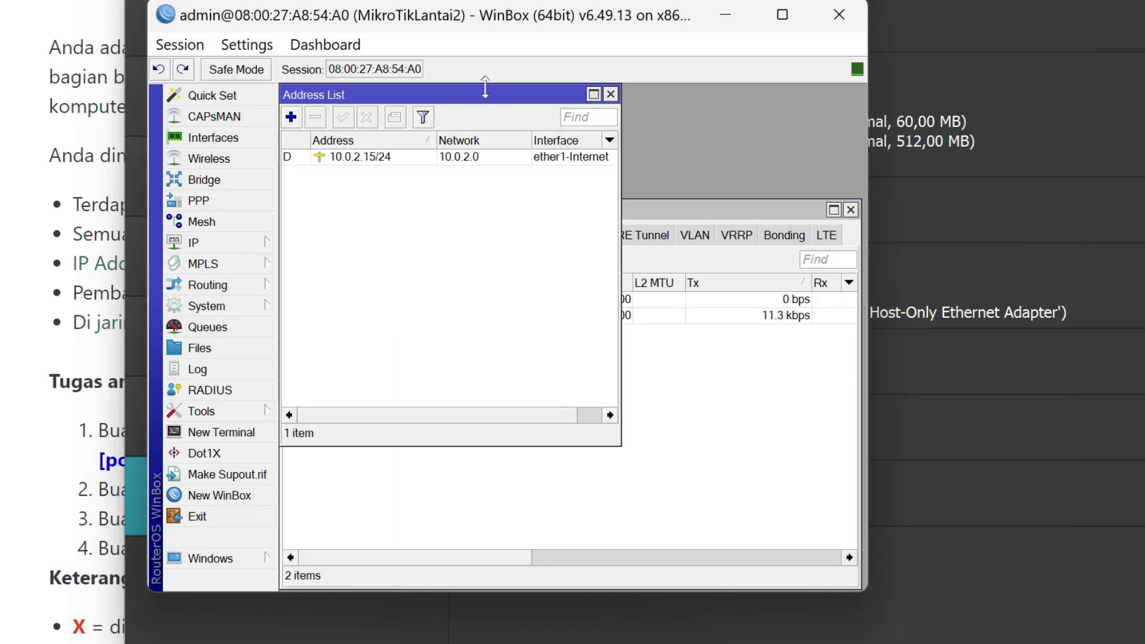
{"action": "left_click_drag", "start_coordinate": [500, 104], "coordinate": [554, 215]}
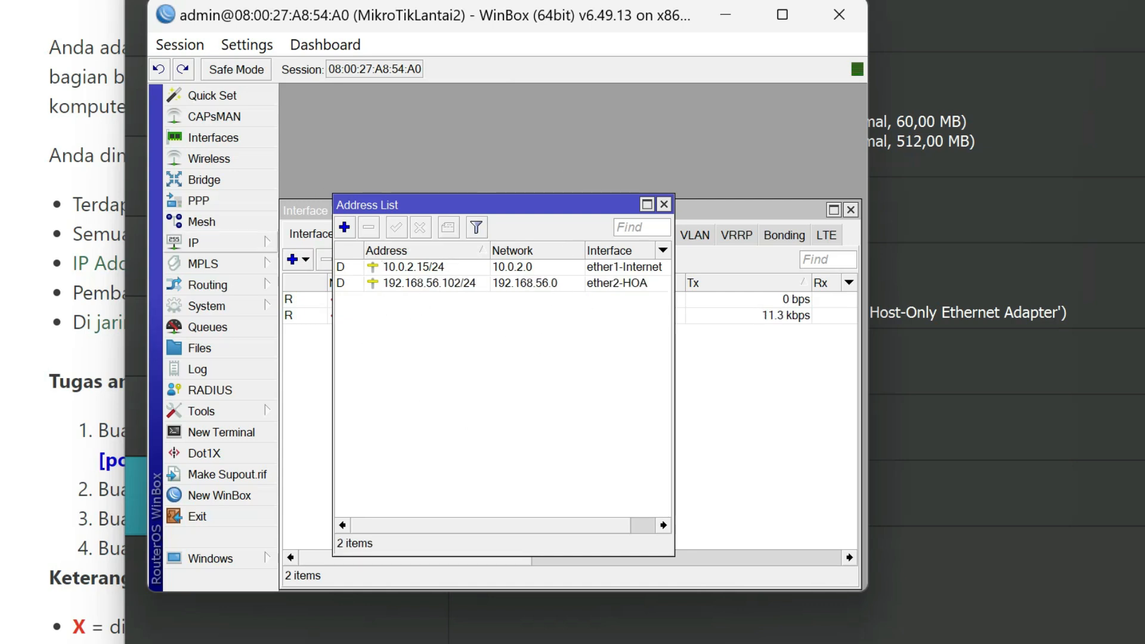
Set the router's DNS servers to 8.8.8.8 and 8.8.4.4.
{"action": "left_click", "coordinate": [233, 242]}
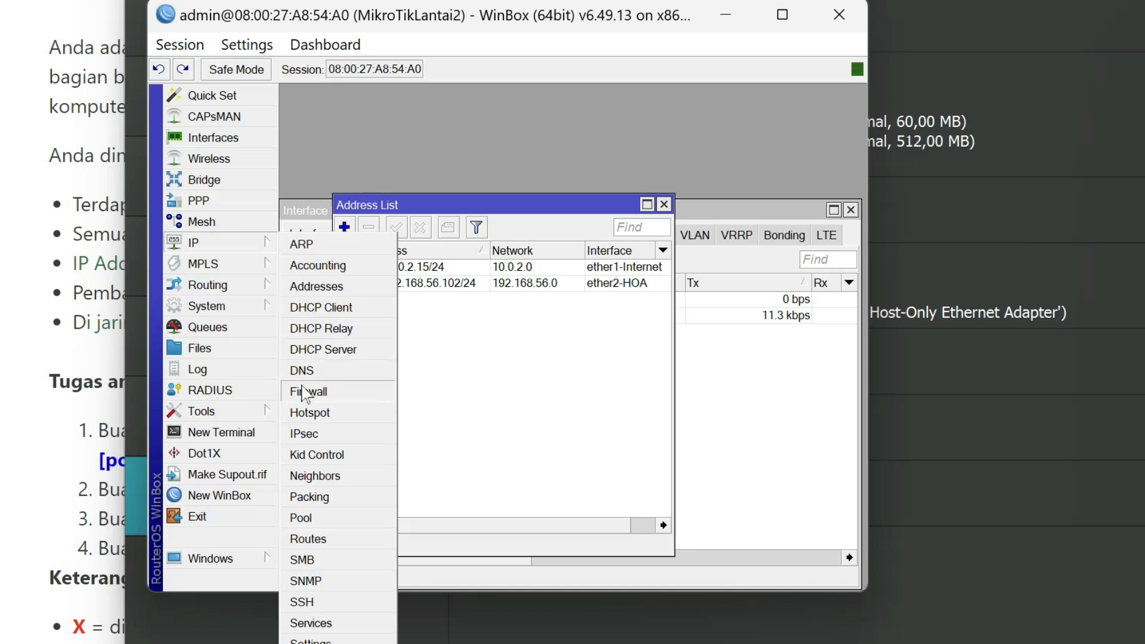
{"action": "left_click", "coordinate": [312, 370]}
{"action": "left_click", "coordinate": [588, 184]}
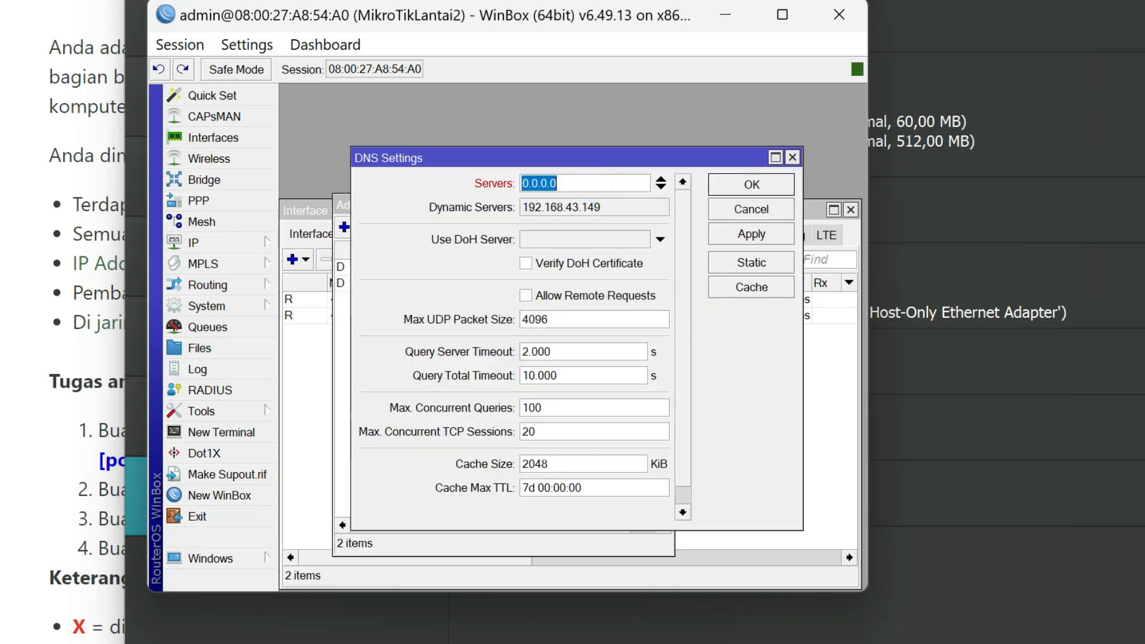
{"action": "type", "text": "8"}
{"action": "left_click", "coordinate": [659, 189]}
{"action": "type", "text": "8.4.4"}
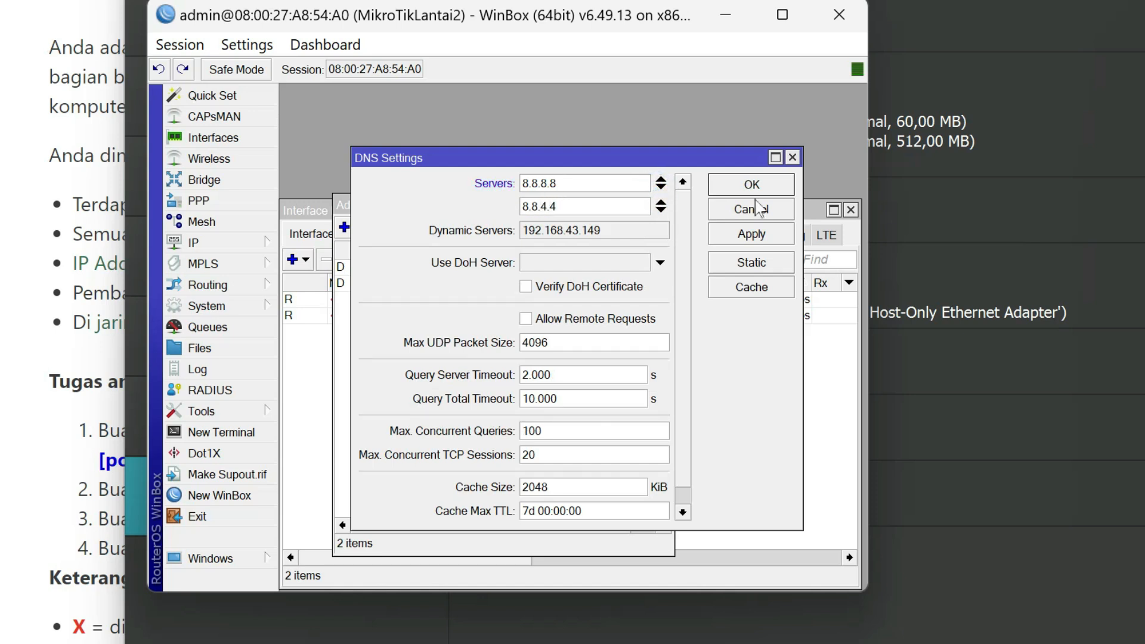
{"action": "left_click", "coordinate": [775, 239]}
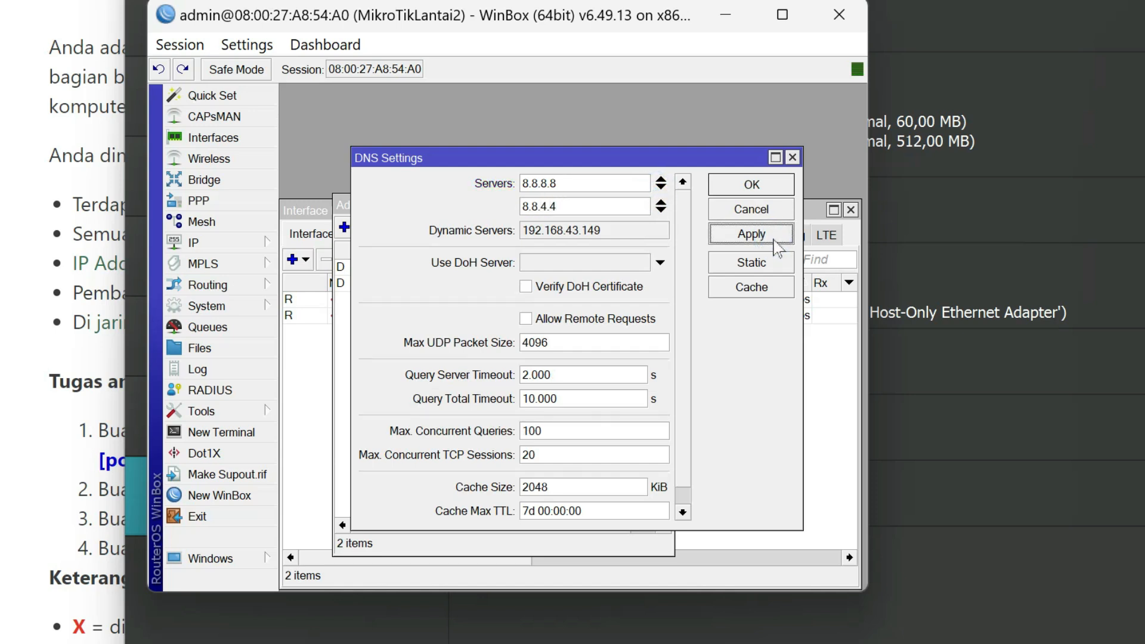
{"action": "left_click", "coordinate": [752, 185]}
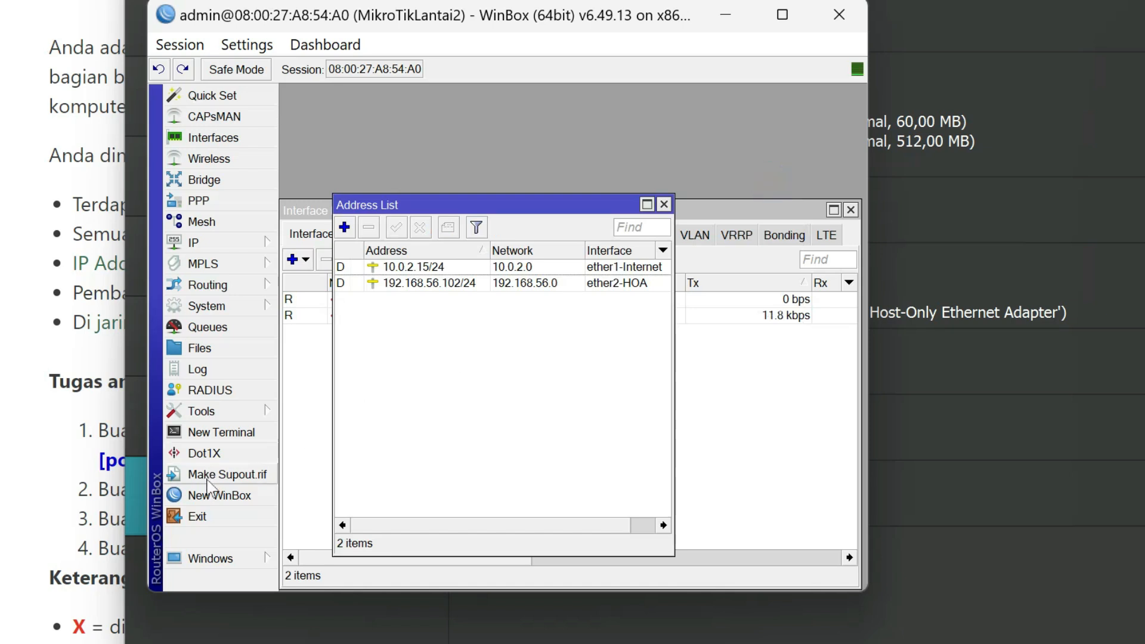
Open a new router terminal, skip the password change, and test the internet connection by pinging google.com.
{"action": "left_click", "coordinate": [219, 440]}
{"action": "key", "text": "ctrl+c"}
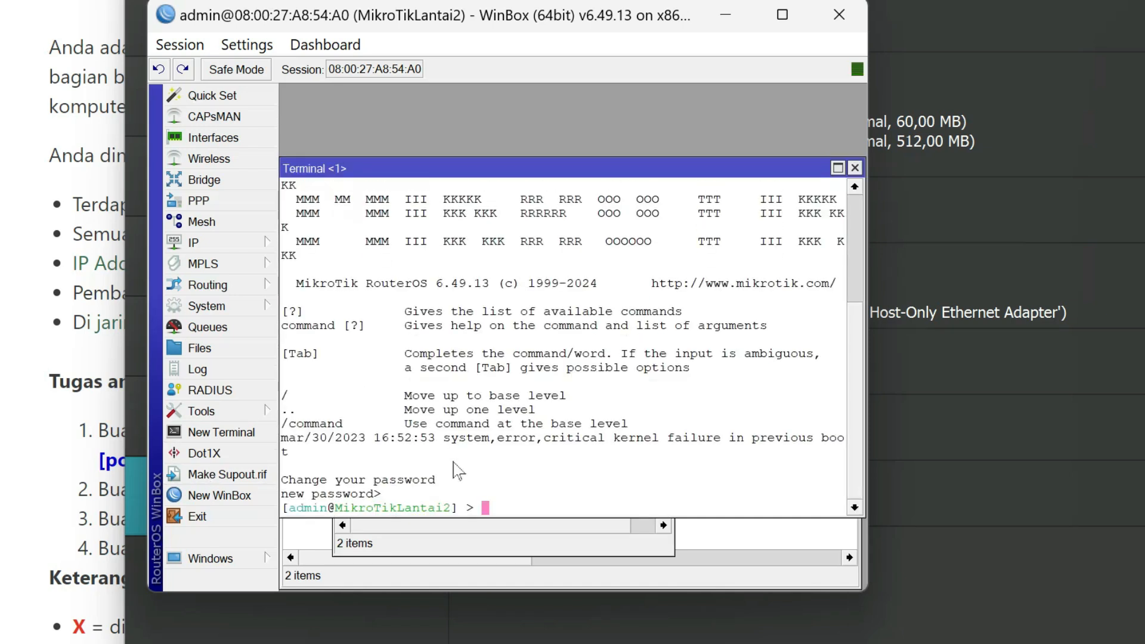
{"action": "type", "text": "ping google.com"}
{"action": "key", "text": "Return"}
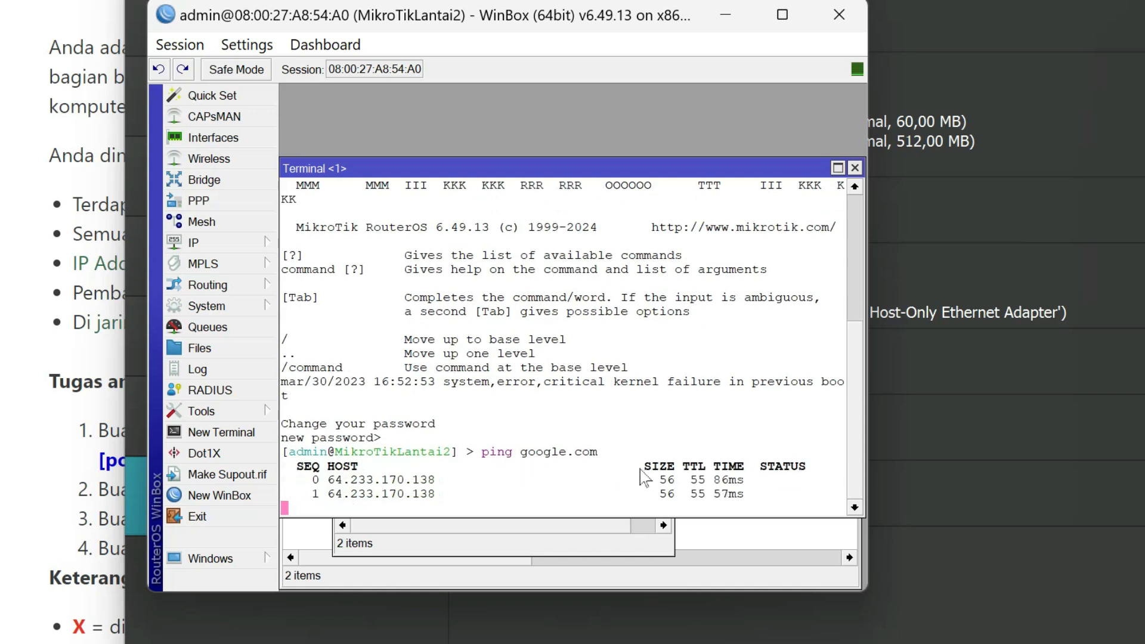
{"action": "key", "text": "ctrl+c"}
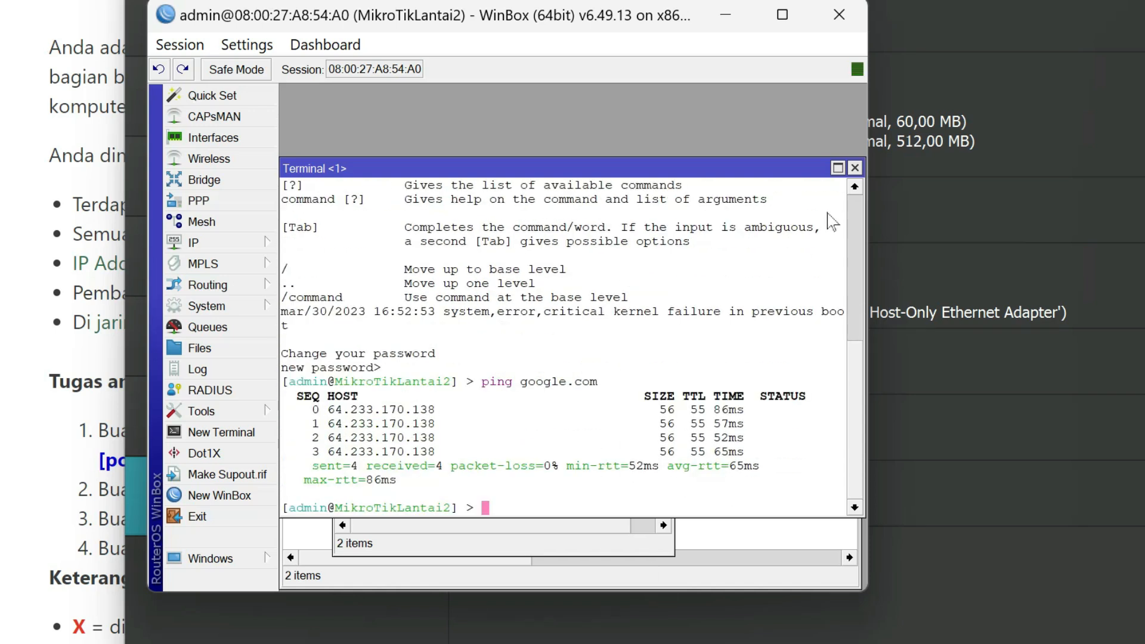
Close the terminal and shut down the MikroTikLantai2 virtual machine.
{"action": "left_click", "coordinate": [855, 168]}
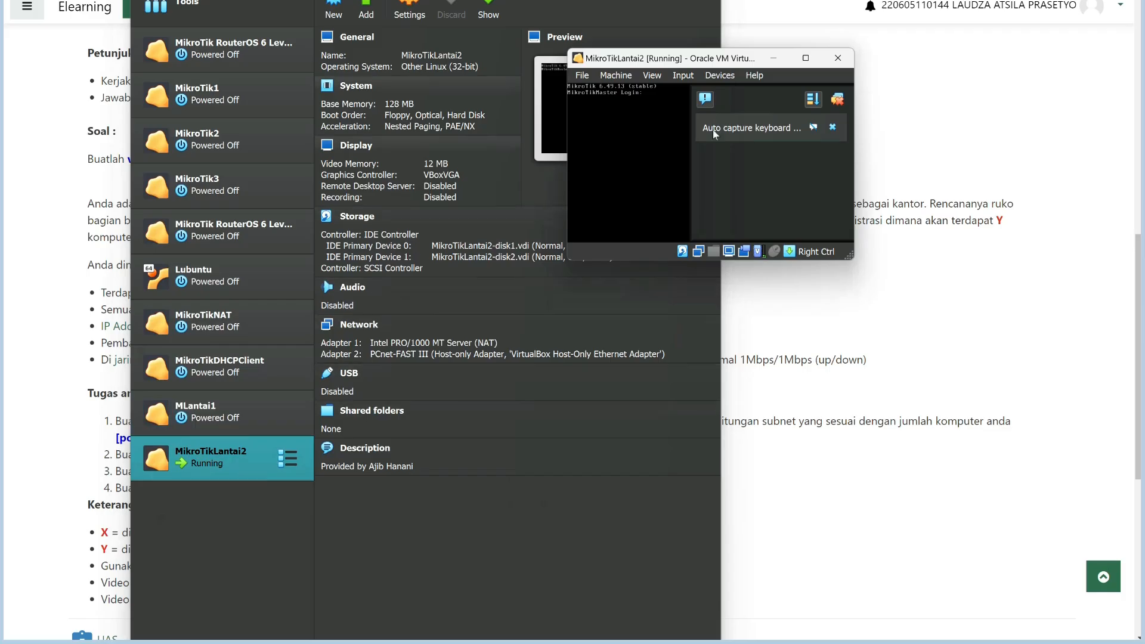
{"action": "left_click", "coordinate": [838, 58]}
{"action": "left_click", "coordinate": [643, 204]}
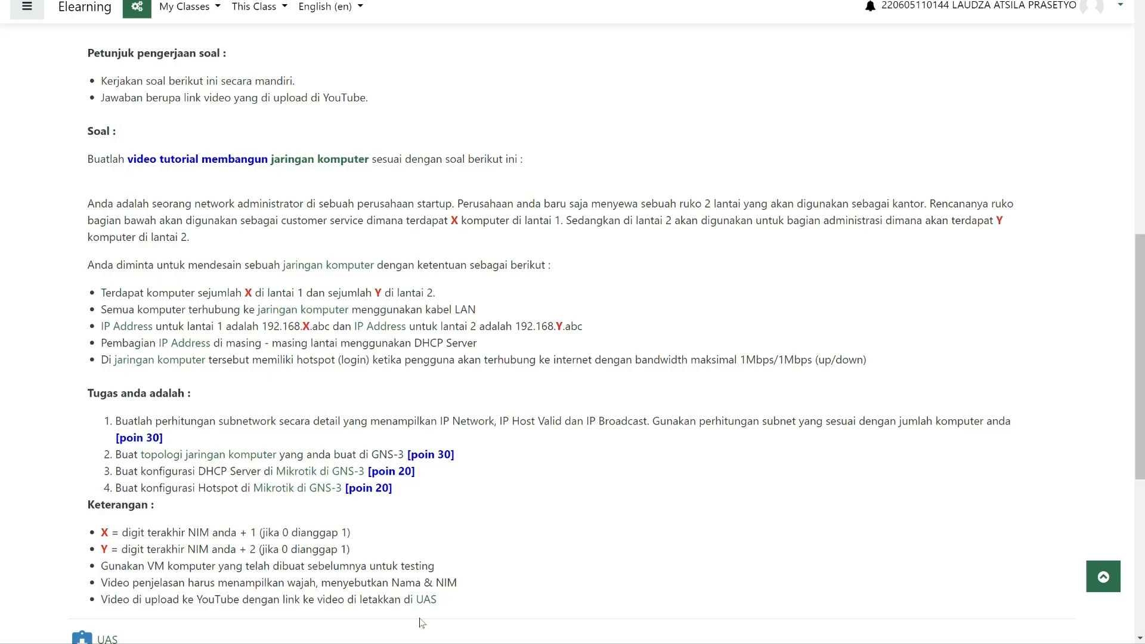
Launch GNS3 and create a new project named UASjarkom.
{"action": "key", "text": "super"}
{"action": "type", "text": "gns3"}
{"action": "left_click", "coordinate": [658, 342]}
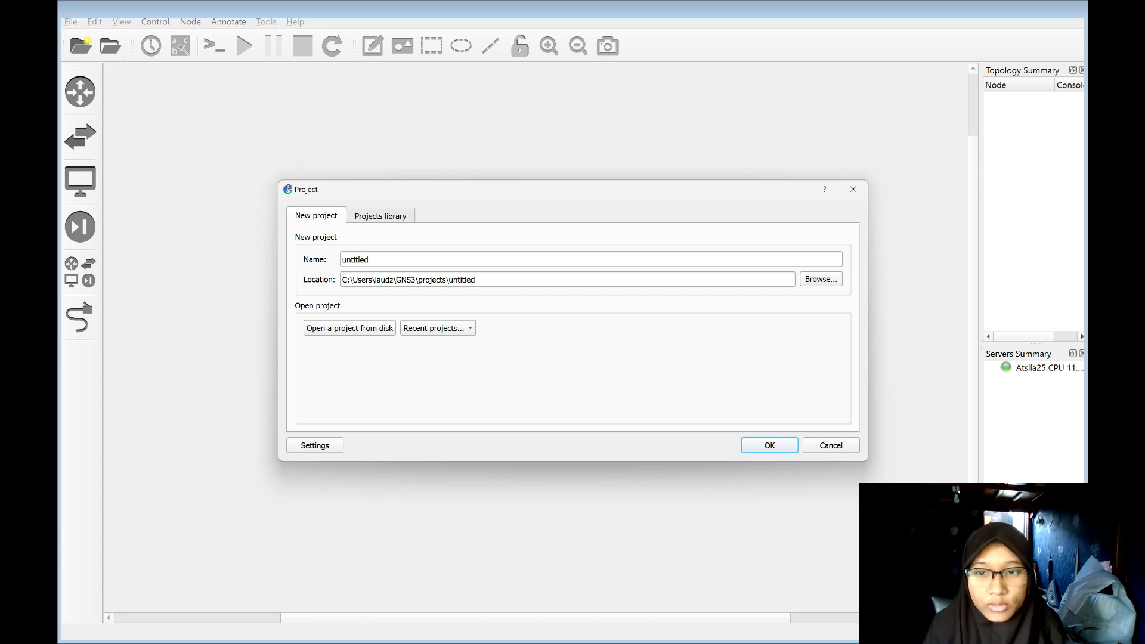
{"action": "double_click", "coordinate": [553, 256]}
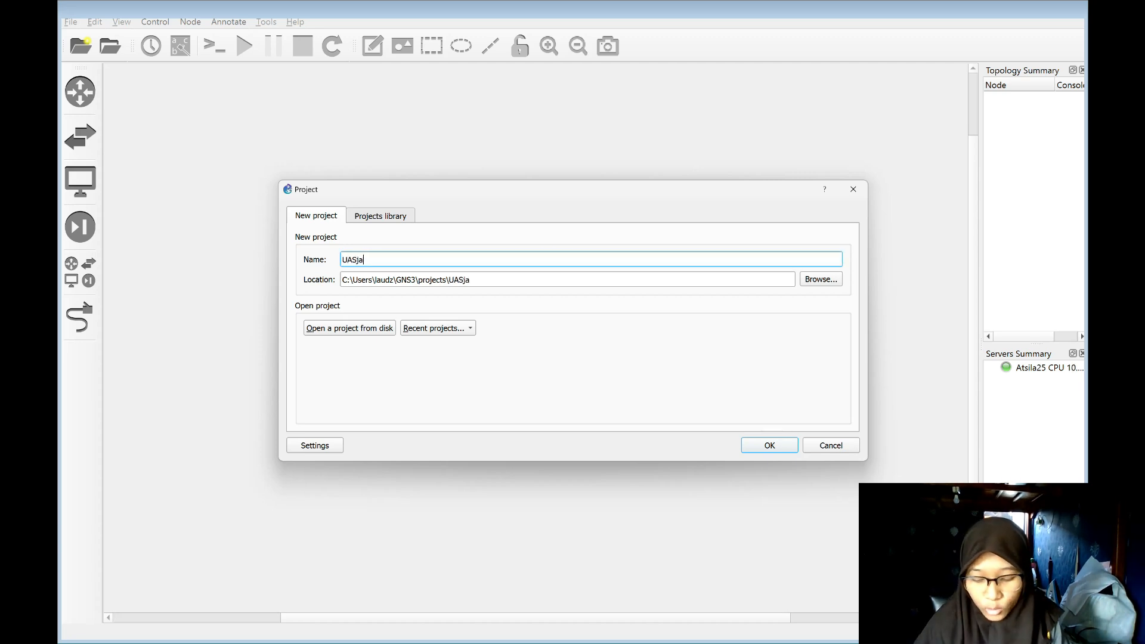
{"action": "left_click", "coordinate": [756, 447]}
Add a VirtualBox VM template for MikroTikLantai2 in the GNS3 preferences.
{"action": "left_click", "coordinate": [97, 22]}
{"action": "left_click", "coordinate": [123, 91]}
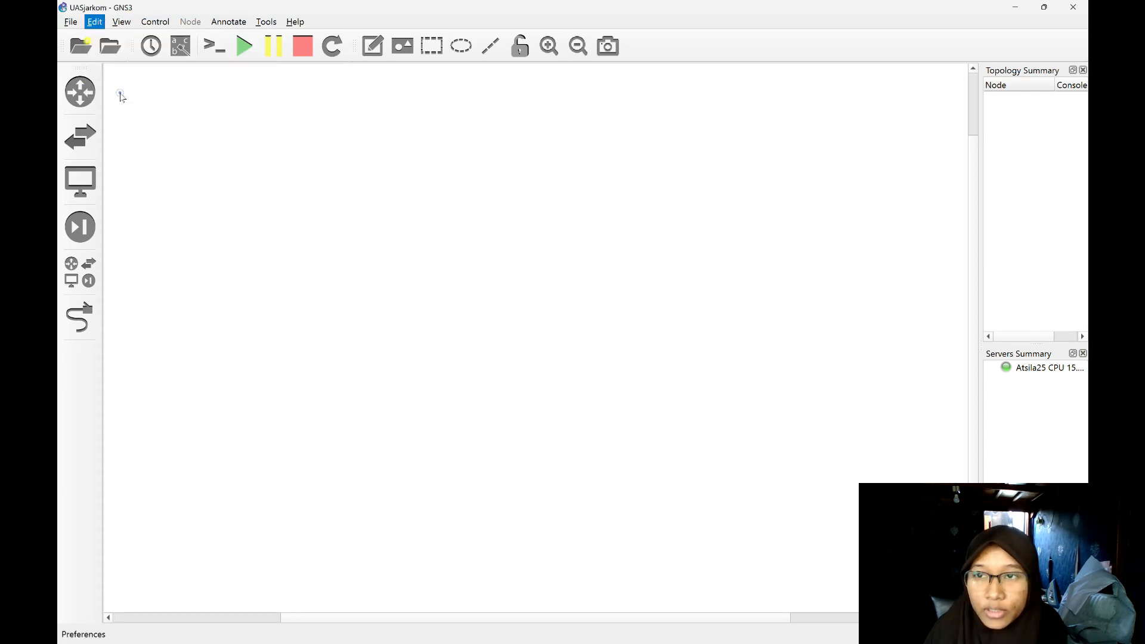
{"action": "left_click", "coordinate": [283, 331]}
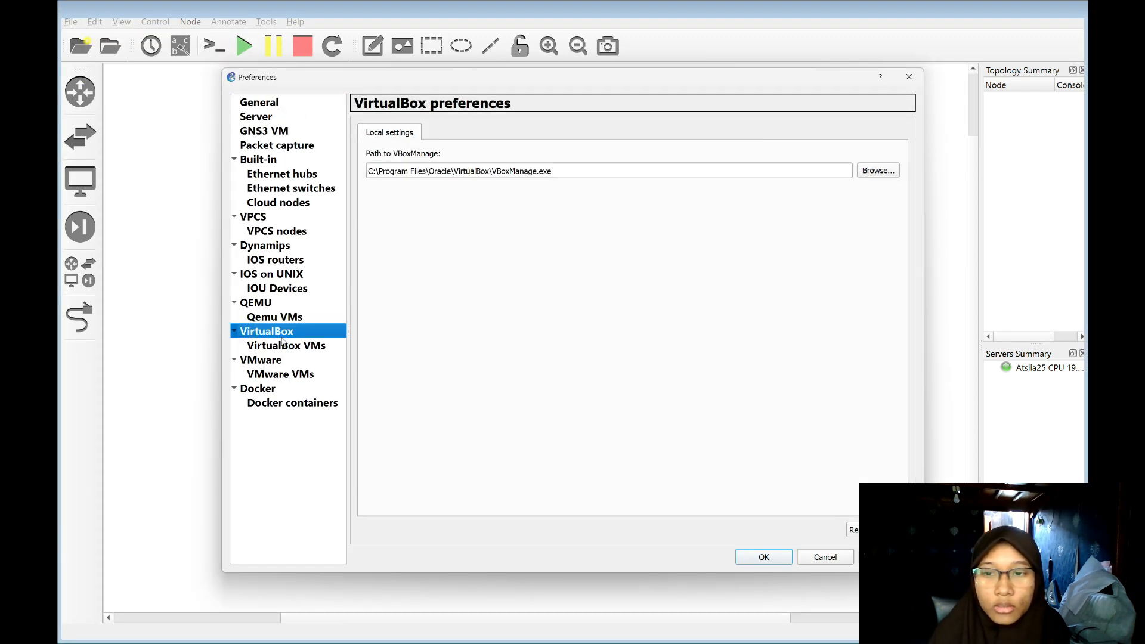
{"action": "left_click", "coordinate": [291, 348]}
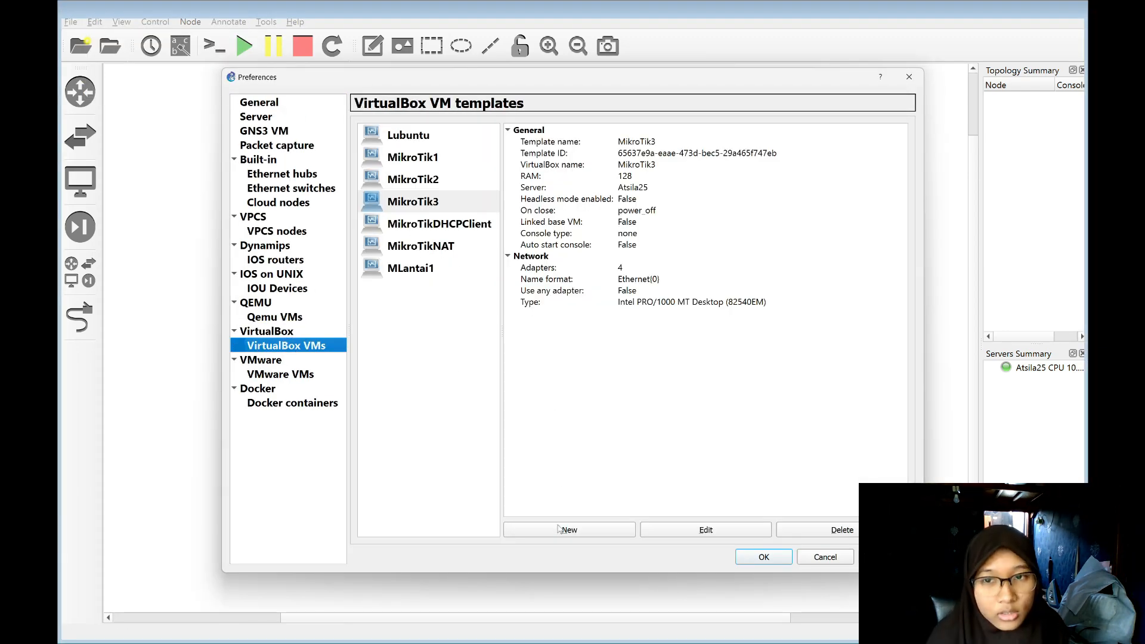
{"action": "left_click", "coordinate": [598, 534]}
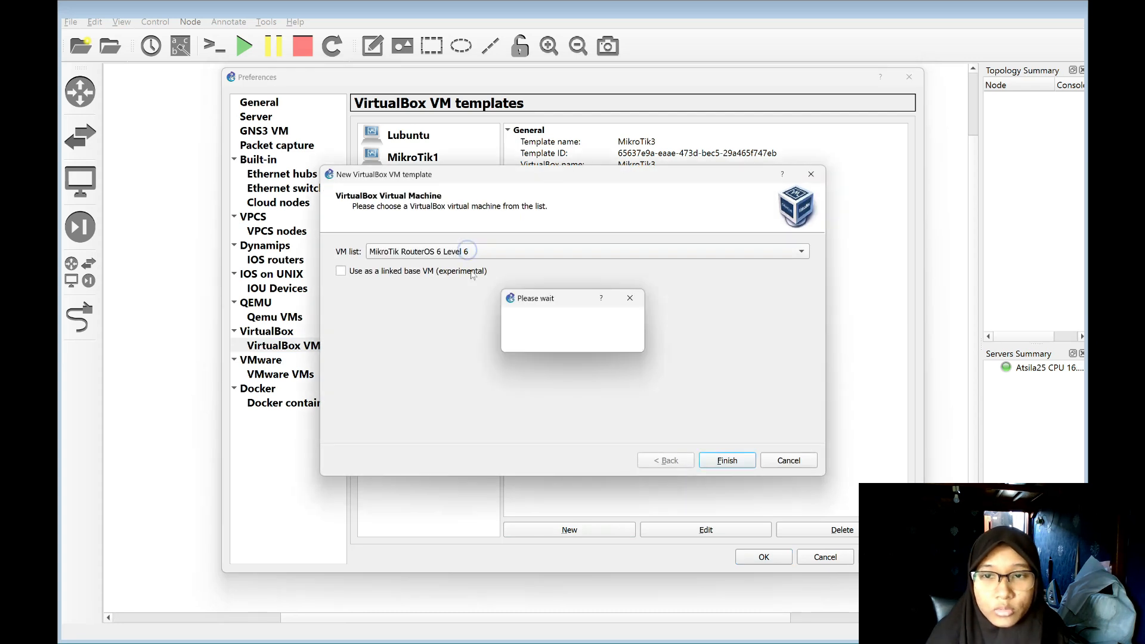
{"action": "left_click", "coordinate": [492, 253]}
{"action": "left_click", "coordinate": [483, 281]}
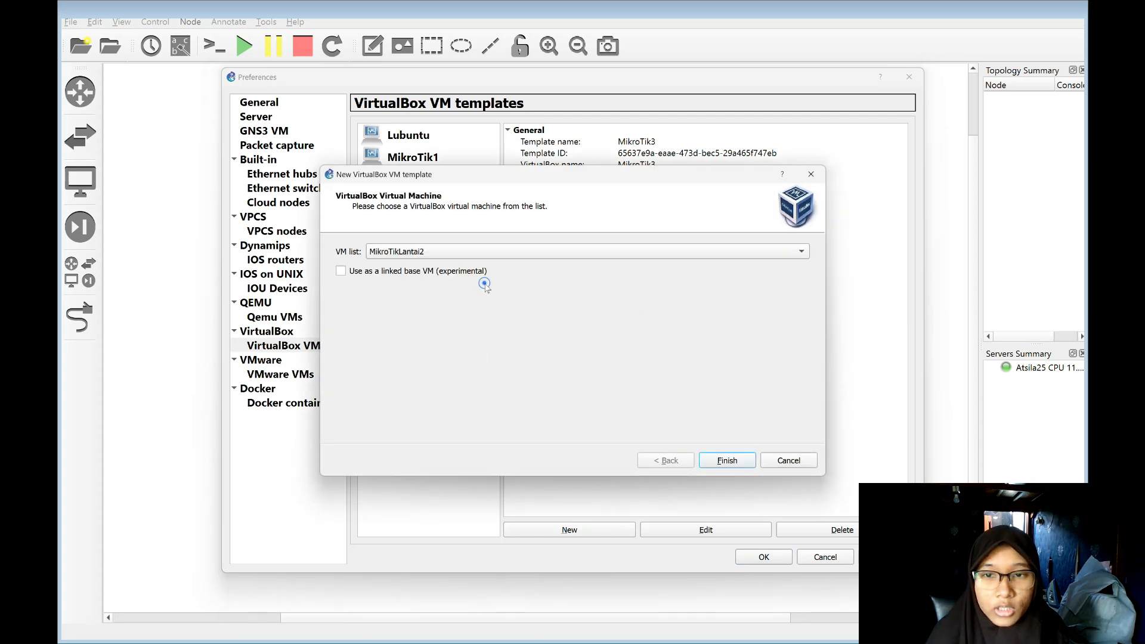
{"action": "left_click", "coordinate": [728, 460]}
Add another VirtualBox VM template based on the Lubuntu LT2 machine.
{"action": "left_click", "coordinate": [588, 529]}
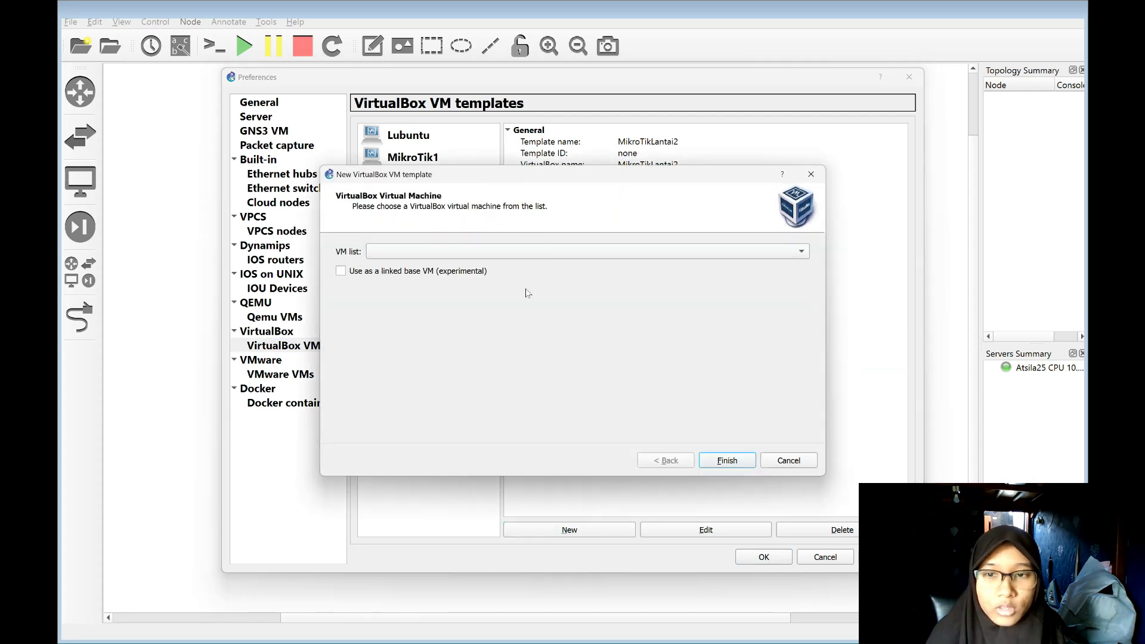
{"action": "left_click", "coordinate": [553, 253]}
{"action": "left_click", "coordinate": [578, 280]}
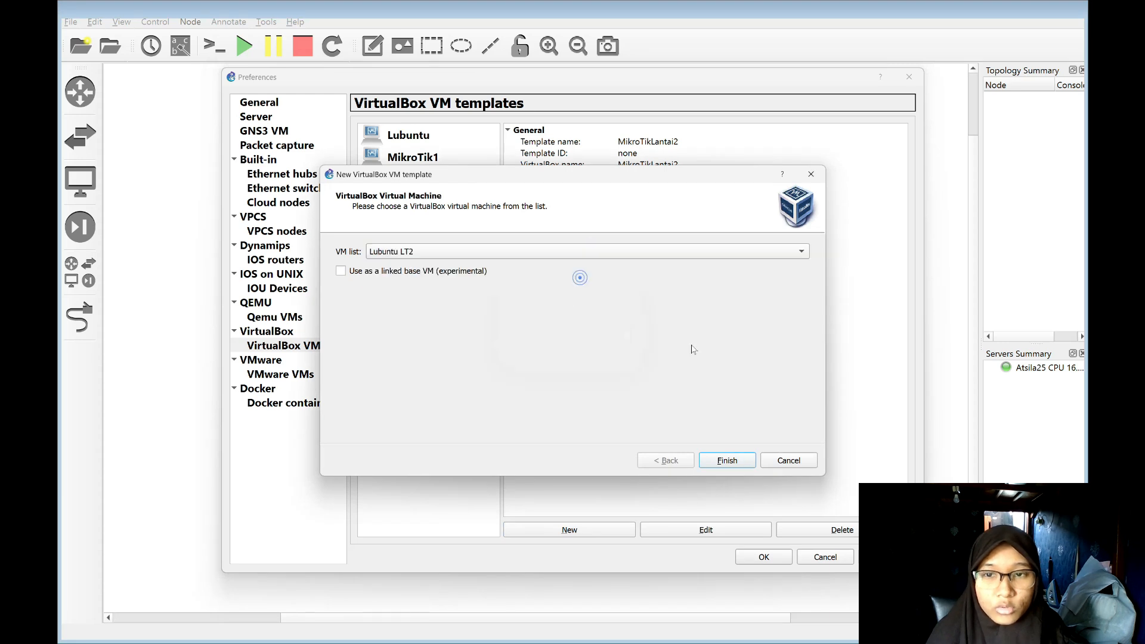
{"action": "left_click", "coordinate": [748, 466]}
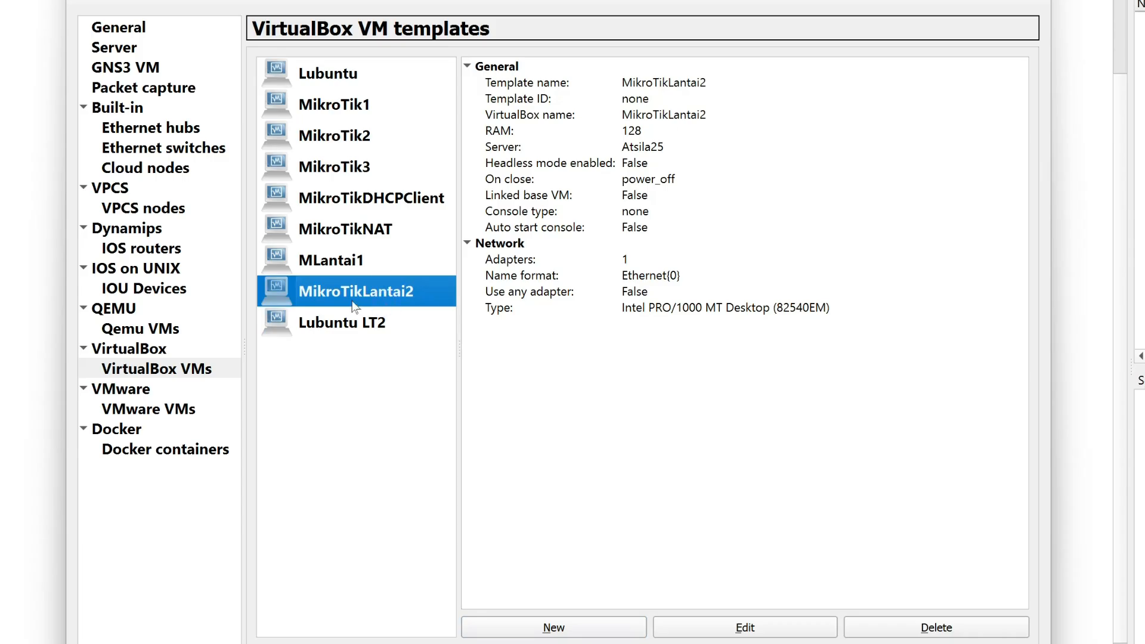
Set the MikroTikLantai2 template's number of network adapters to 4 and save the preferences.
{"action": "left_click", "coordinate": [819, 635]}
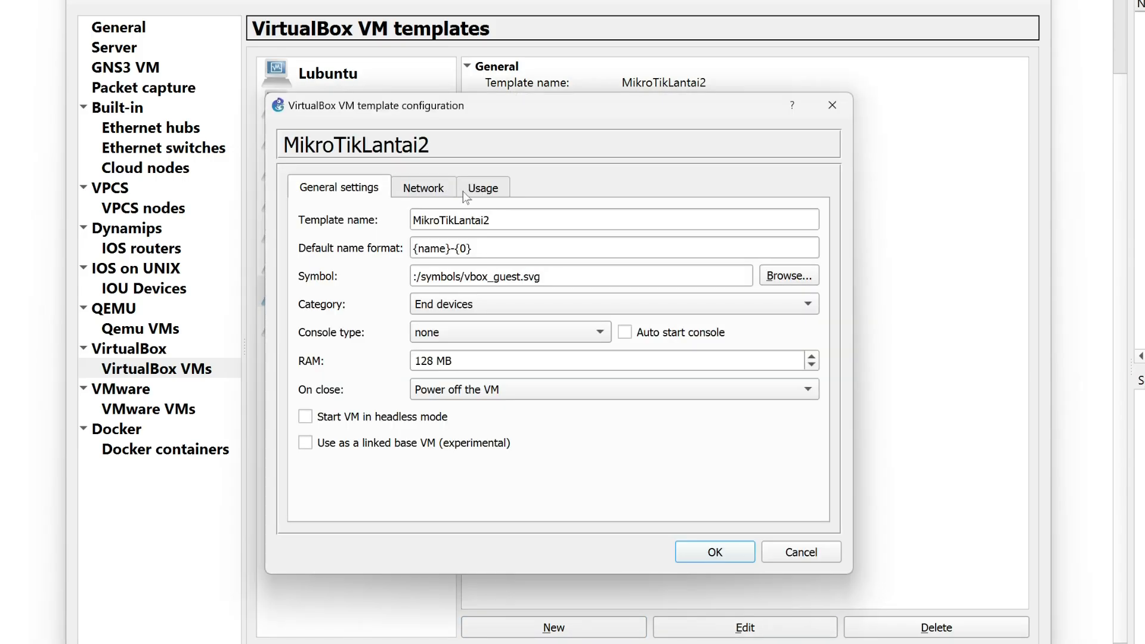
{"action": "left_click", "coordinate": [425, 189]}
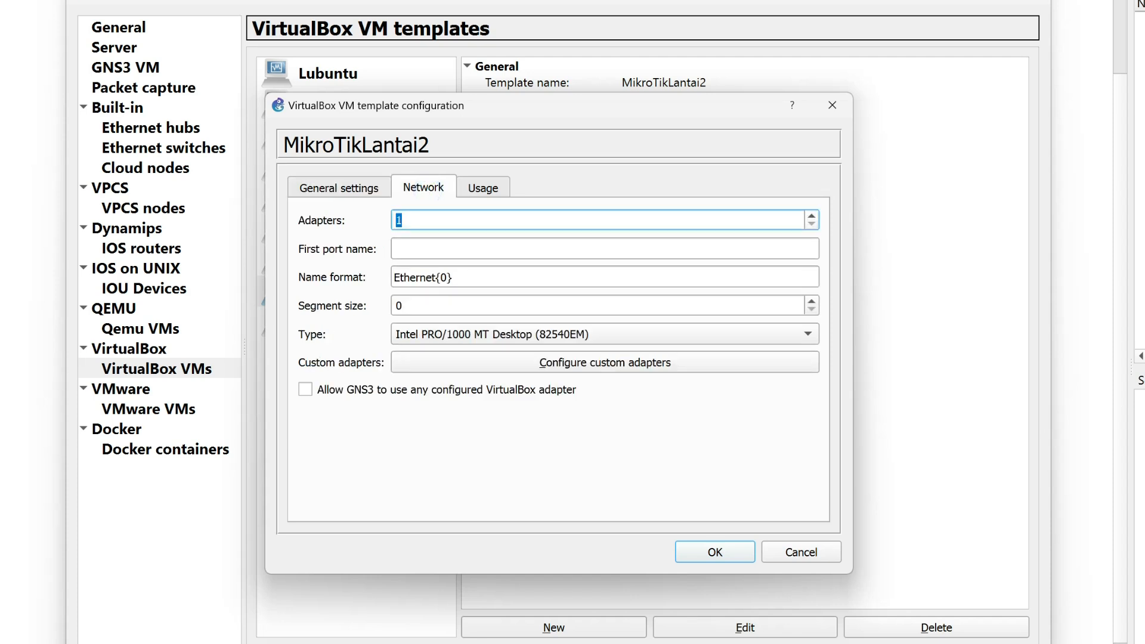
{"action": "left_click", "coordinate": [710, 551]}
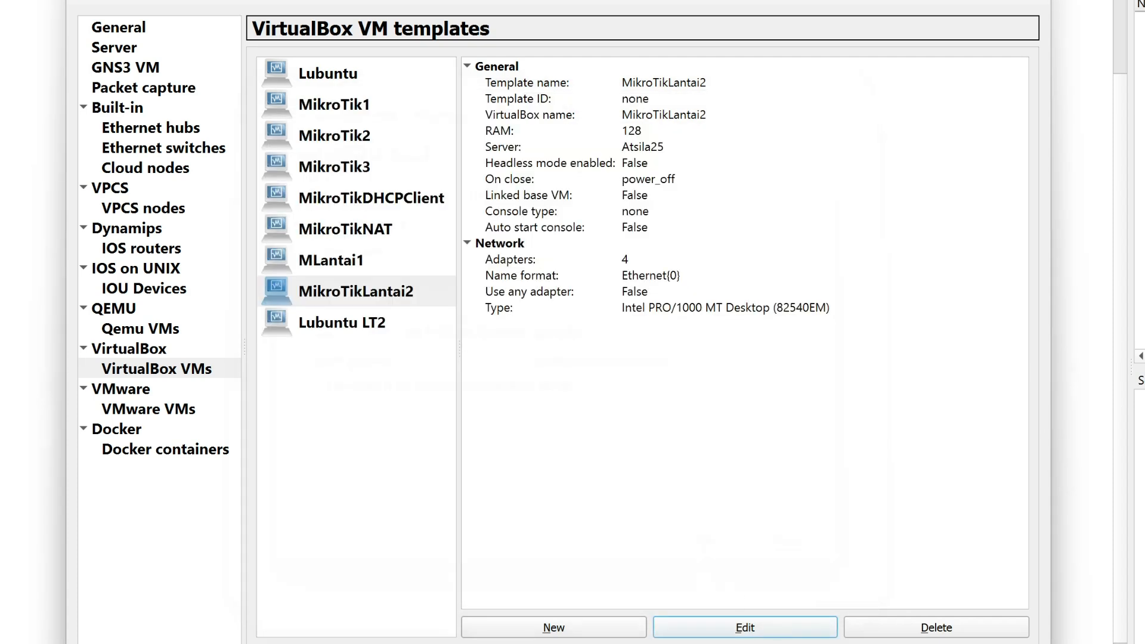
{"action": "left_click", "coordinate": [1004, 643]}
{"action": "left_click", "coordinate": [853, 643]}
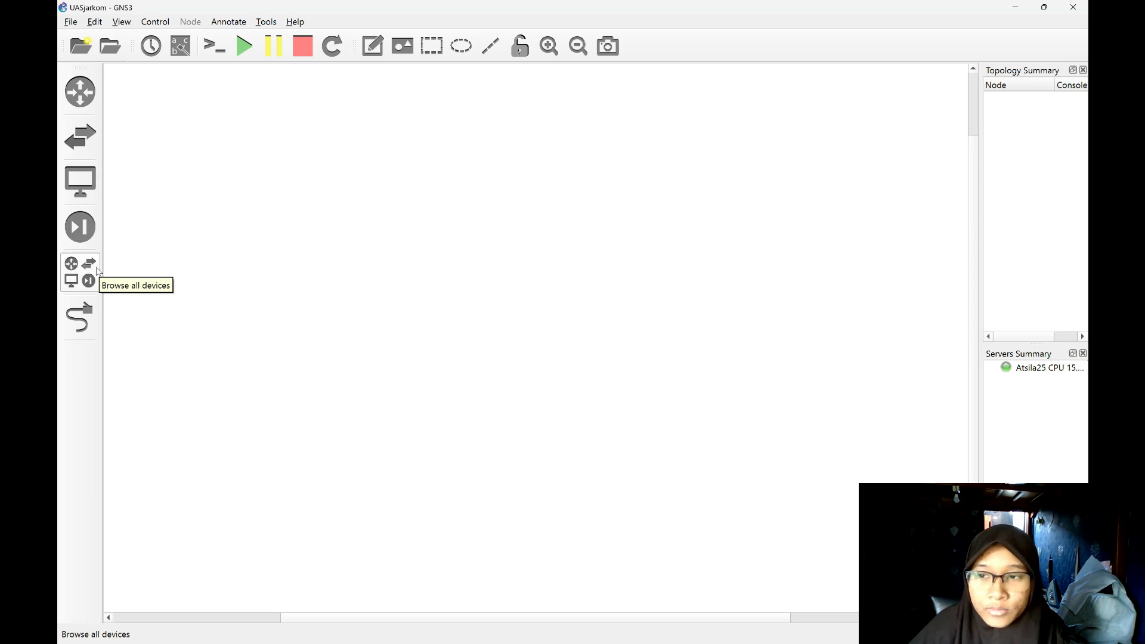
Add a MikroTikLantai2 router to the workspace and set its hostname to MikroTikLantai2.
{"action": "left_click", "coordinate": [96, 267]}
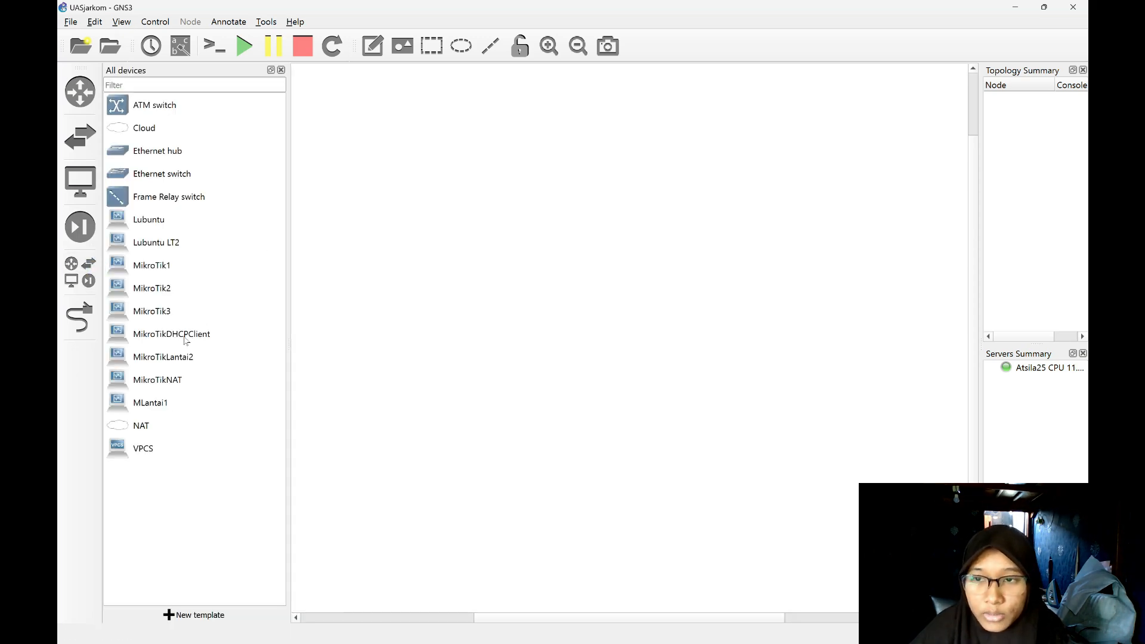
{"action": "left_click_drag", "start_coordinate": [187, 363], "coordinate": [478, 205]}
{"action": "double_click", "coordinate": [489, 160]}
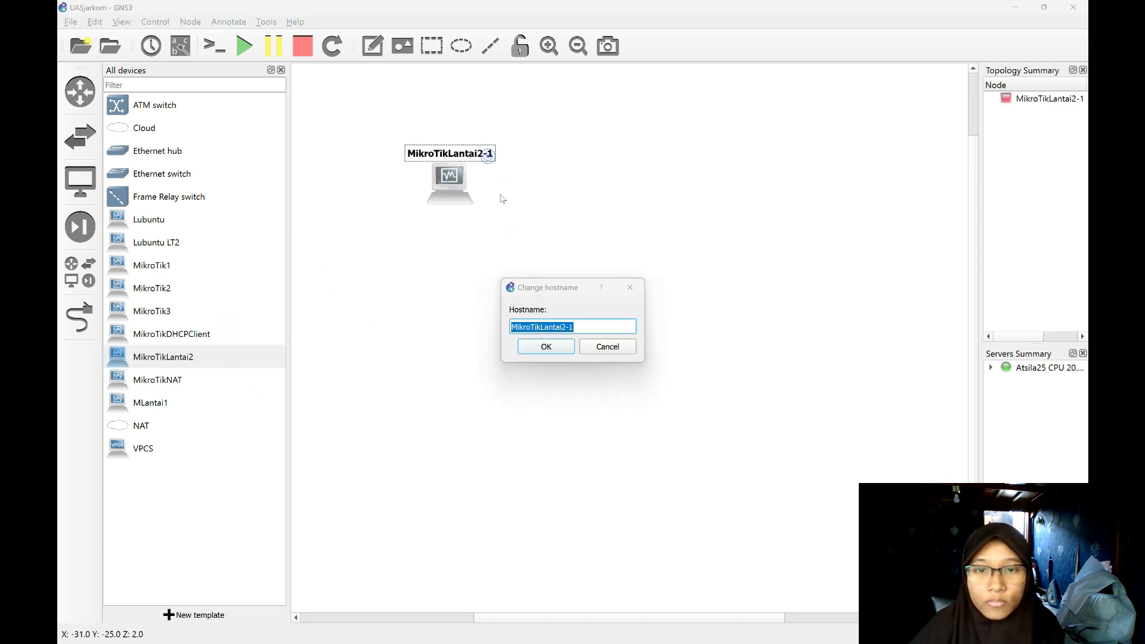
{"action": "left_click", "coordinate": [588, 326]}
{"action": "key", "text": "BackSpace"}
{"action": "key", "text": "BackSpace"}
{"action": "key", "text": "Return"}
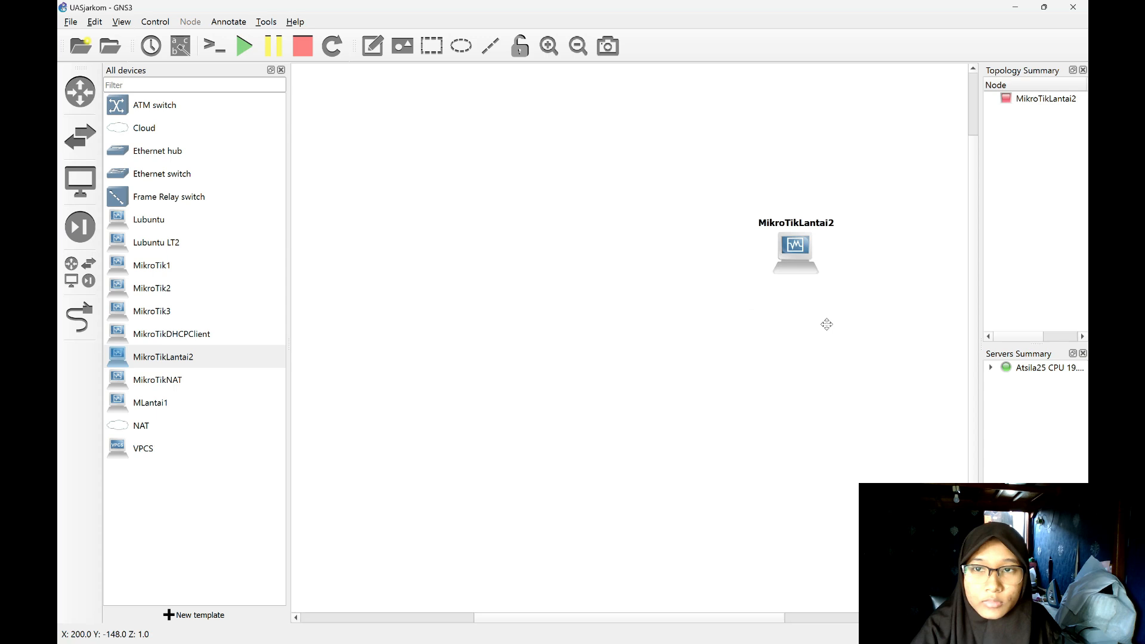
Add a text note reading "Lantai 2" and place it beside the MikroTikLantai2 router.
{"action": "left_click", "coordinate": [373, 46]}
{"action": "left_click", "coordinate": [741, 213]}
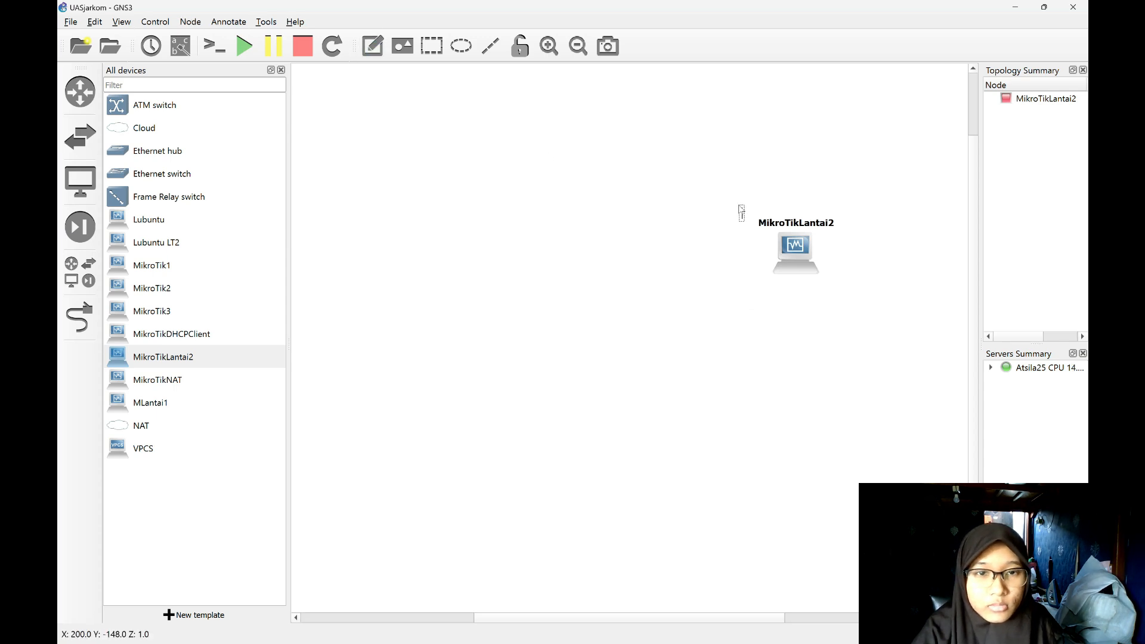
{"action": "type", "text": "Lantai"}
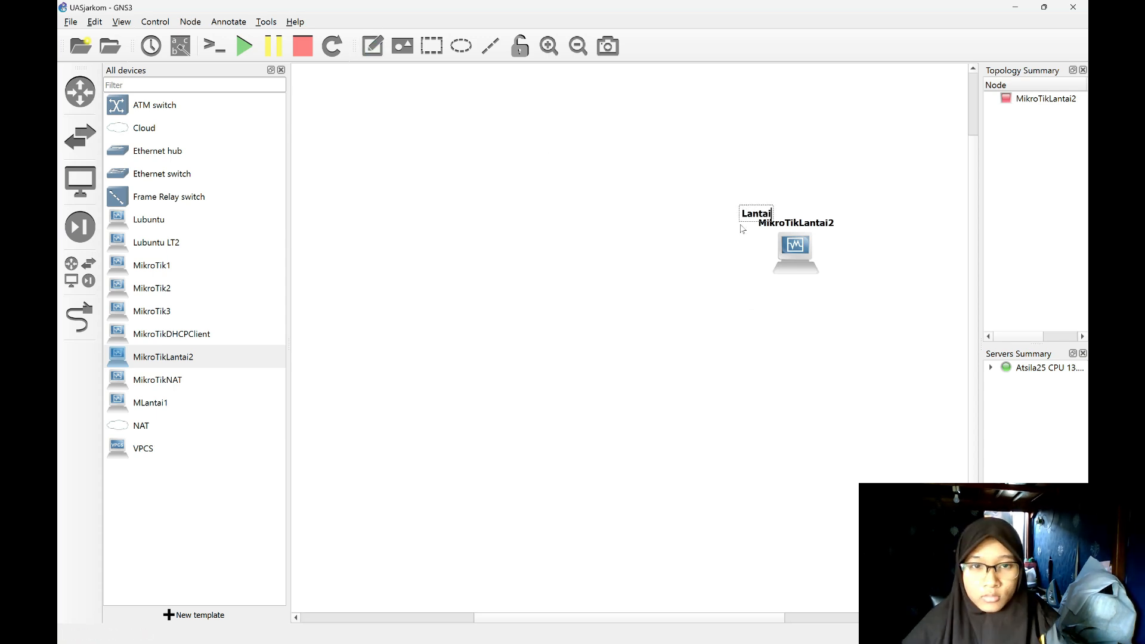
{"action": "type", "text": " 2"}
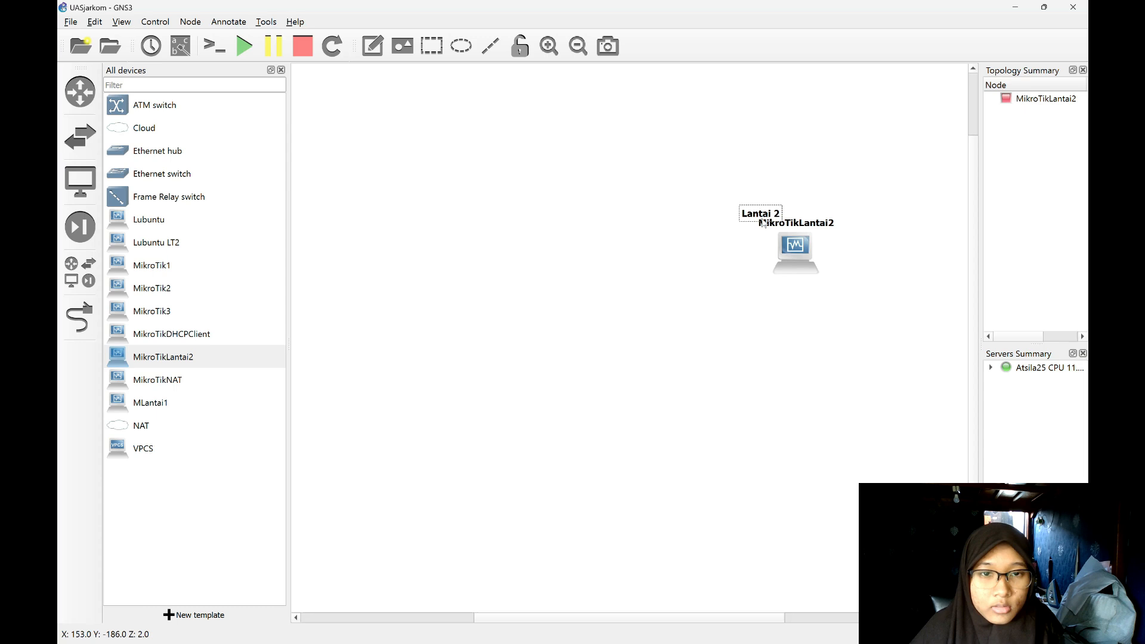
{"action": "left_click_drag", "start_coordinate": [763, 223], "coordinate": [731, 280]}
{"action": "left_click", "coordinate": [557, 243]}
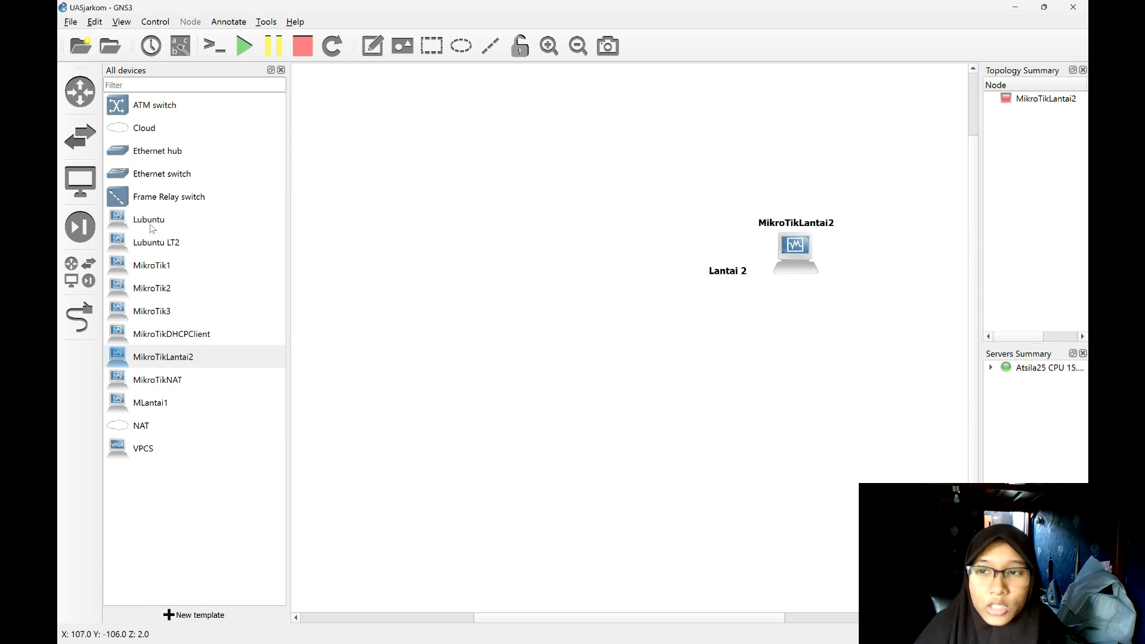
Add an Ethernet switch, rename it SwitchLT2, and place it to the right of the MikroTikLantai2 router.
{"action": "left_click_drag", "start_coordinate": [179, 173], "coordinate": [806, 335]}
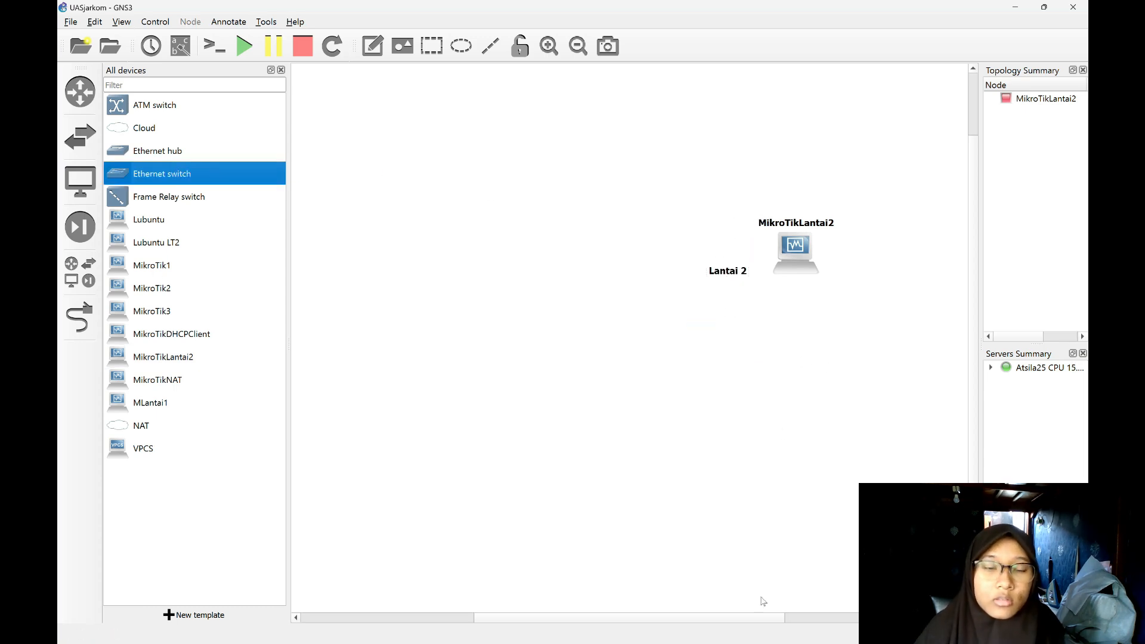
{"action": "double_click", "coordinate": [711, 341]}
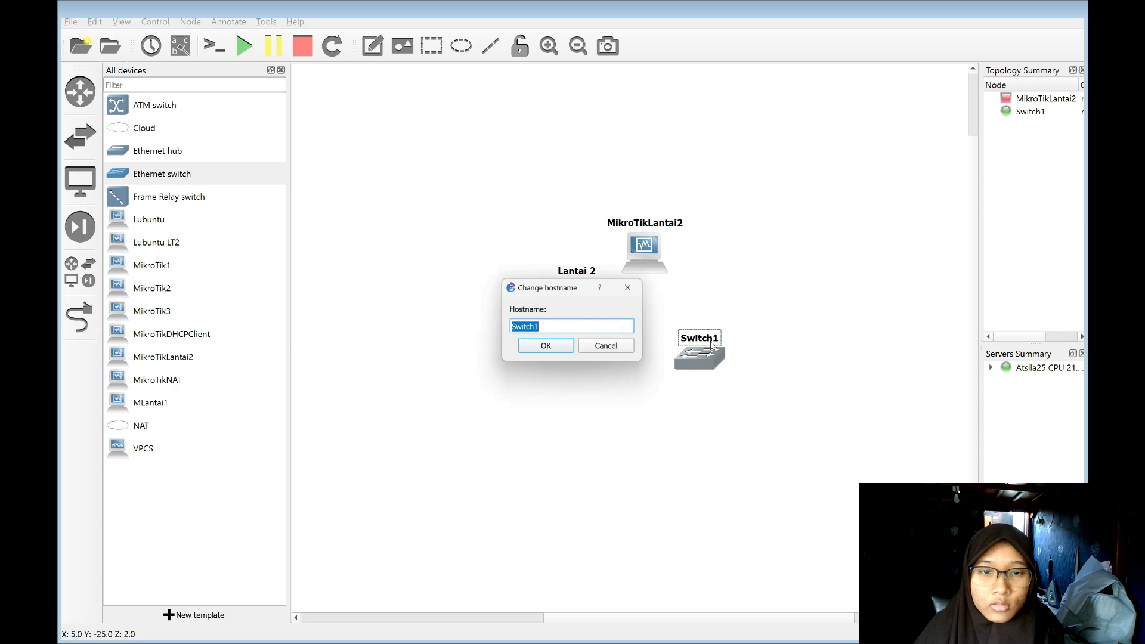
{"action": "type", "text": "SwitchLT2"}
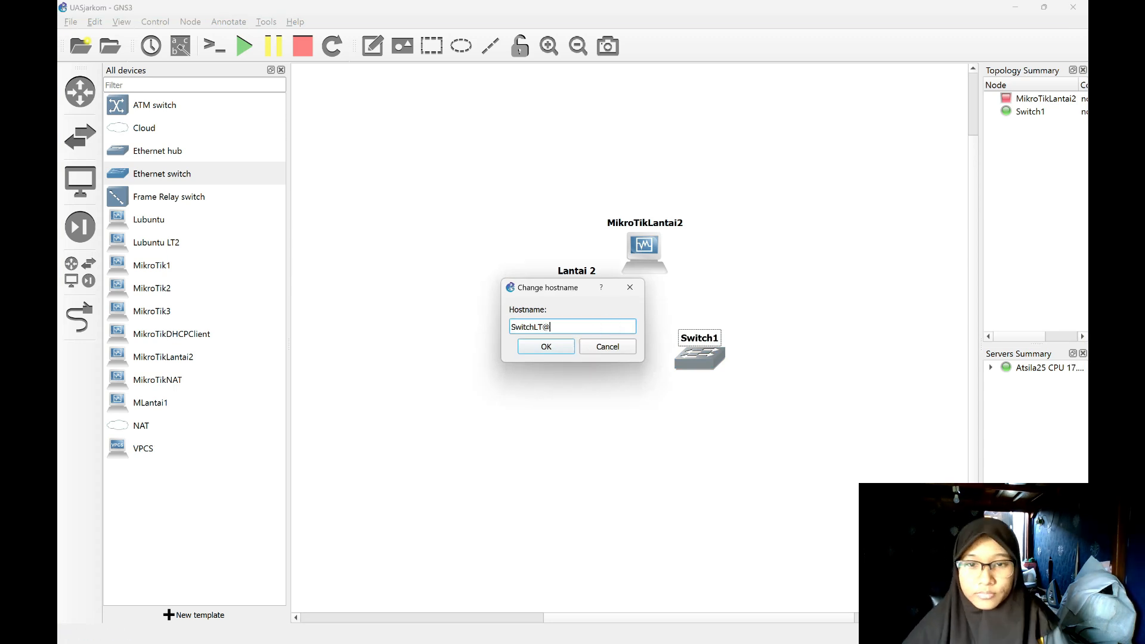
{"action": "key", "text": "Return"}
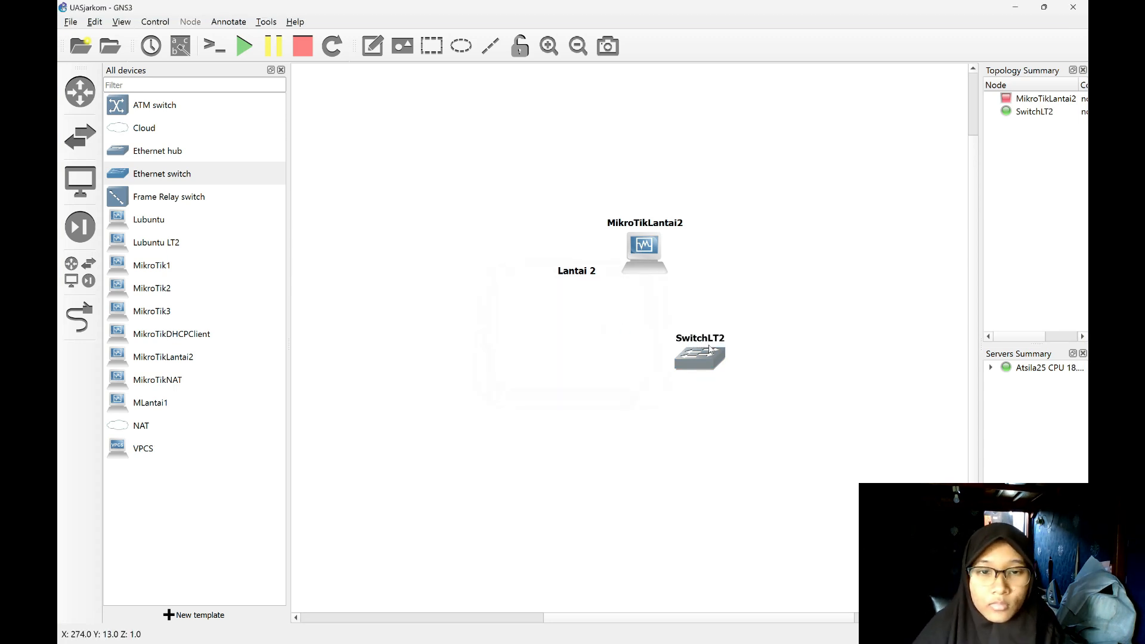
{"action": "left_click_drag", "start_coordinate": [710, 362], "coordinate": [820, 254]}
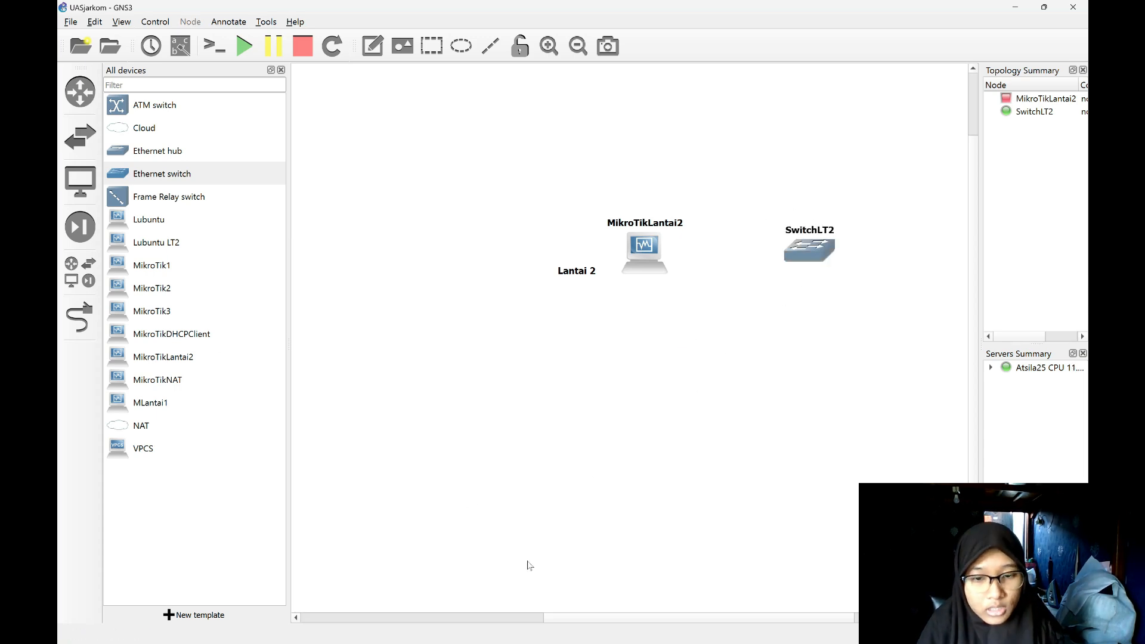
Add a Lubuntu LT2 machine to the right of SwitchLT2 and set its hostname to LubuntuLT2.
{"action": "left_click_drag", "start_coordinate": [643, 620], "coordinate": [746, 639]}
{"action": "scroll", "coordinate": [907, 561], "scroll_direction": "up", "scroll_amount": 1}
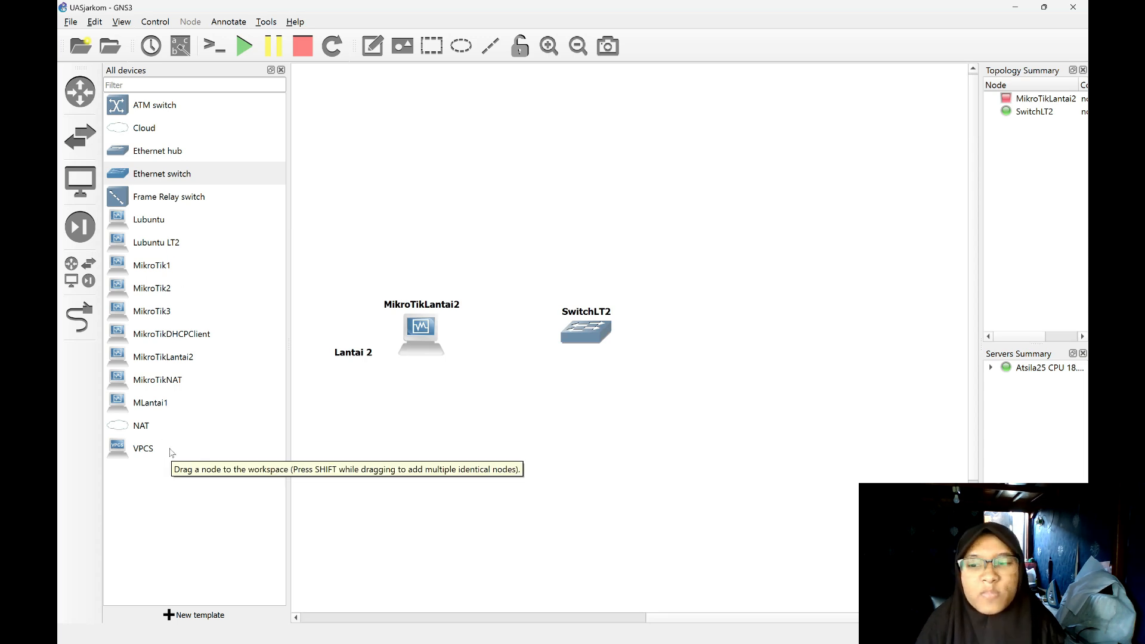
{"action": "left_click_drag", "start_coordinate": [177, 249], "coordinate": [808, 254]}
{"action": "double_click", "coordinate": [800, 222]}
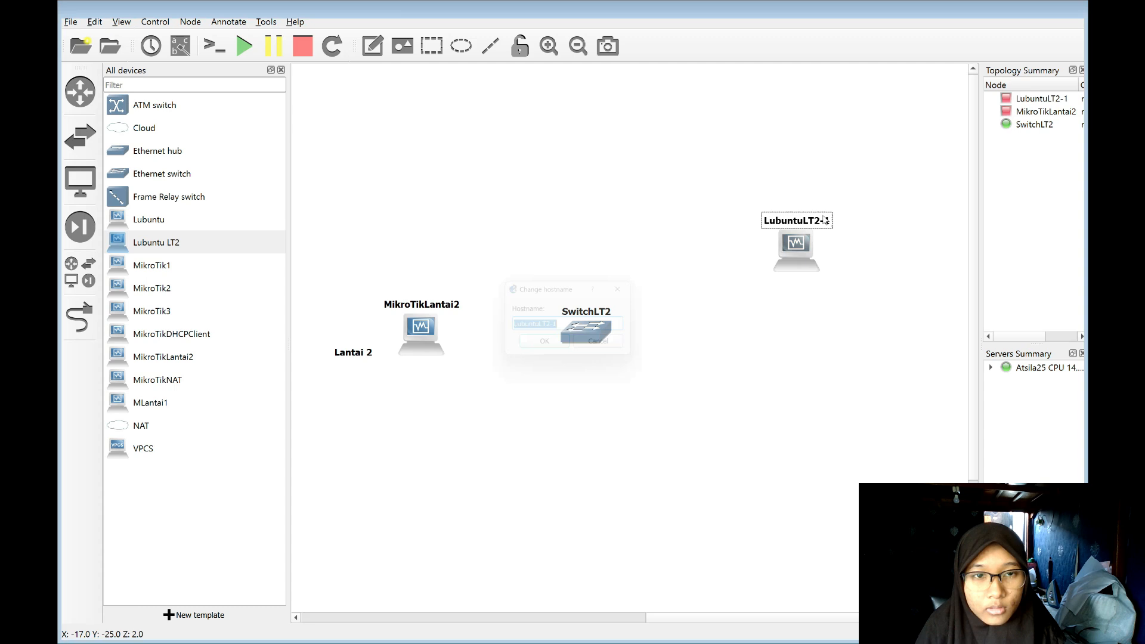
{"action": "left_click", "coordinate": [618, 330]}
{"action": "key", "text": "BackSpace"}
{"action": "key", "text": "BackSpace"}
{"action": "key", "text": "Return"}
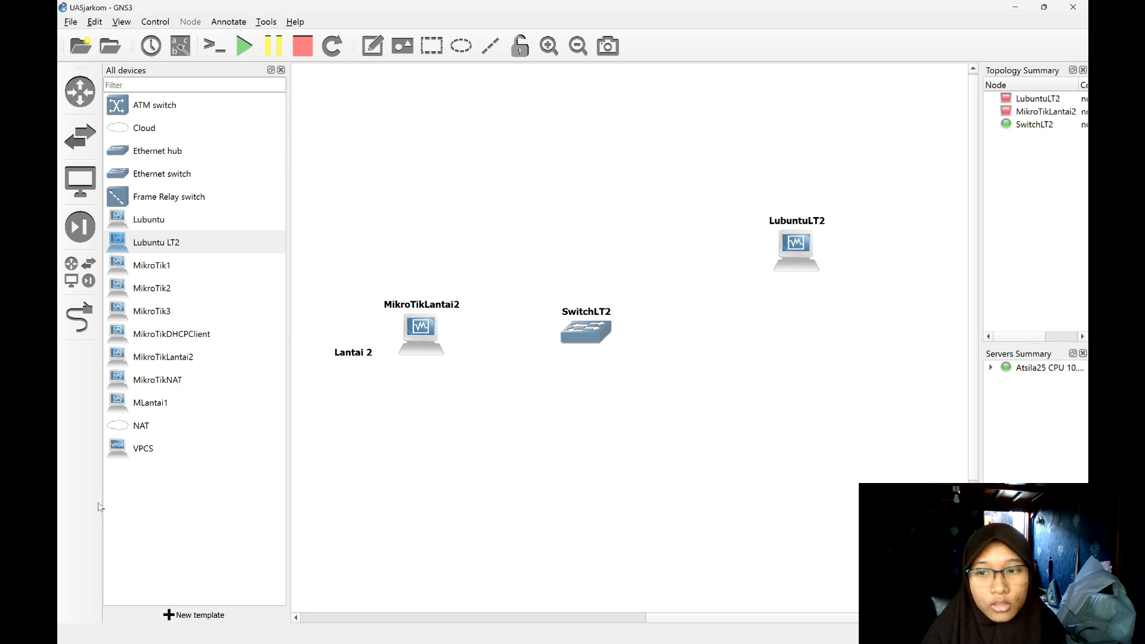
Add five VPCS computers around LubuntuLT2 on the far side of SwitchLT2.
{"action": "left_click_drag", "start_coordinate": [151, 458], "coordinate": [793, 347]}
{"action": "left_click_drag", "start_coordinate": [203, 452], "coordinate": [819, 489]}
{"action": "left_click_drag", "start_coordinate": [830, 494], "coordinate": [794, 456]}
{"action": "left_click_drag", "start_coordinate": [196, 502], "coordinate": [989, 327]}
{"action": "left_click_drag", "start_coordinate": [197, 501], "coordinate": [1002, 457]}
{"action": "left_click_drag", "start_coordinate": [197, 502], "coordinate": [899, 457]}
{"action": "left_click_drag", "start_coordinate": [996, 457], "coordinate": [901, 334]}
{"action": "left_click_drag", "start_coordinate": [995, 323], "coordinate": [911, 212]}
{"action": "left_click", "coordinate": [859, 179]}
Try to rename the VPCS node PC1 as PC2.
{"action": "double_click", "coordinate": [823, 350]}
{"action": "type", "text": "PC2"}
{"action": "left_click", "coordinate": [548, 385]}
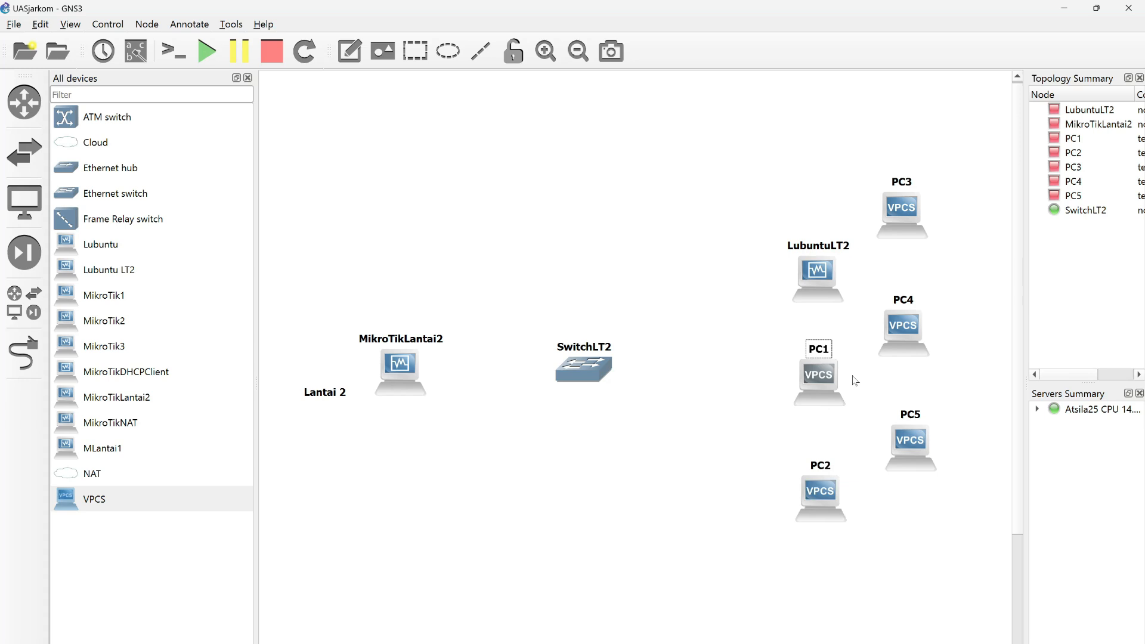
Change the hostname of the VPCS node PC1 to PC6.
{"action": "double_click", "coordinate": [824, 347]}
{"action": "type", "text": "PC6"}
{"action": "left_click", "coordinate": [554, 385]}
Arrange PC2 and PC3 below LubuntuLT2, PC4 to PC6 in a second column, and level the Lantai 2 note with the router.
{"action": "left_click_drag", "start_coordinate": [823, 378], "coordinate": [913, 494]}
{"action": "left_click_drag", "start_coordinate": [821, 497], "coordinate": [821, 387]}
{"action": "left_click_drag", "start_coordinate": [900, 224], "coordinate": [827, 516]}
{"action": "left_click_drag", "start_coordinate": [904, 331], "coordinate": [899, 217]}
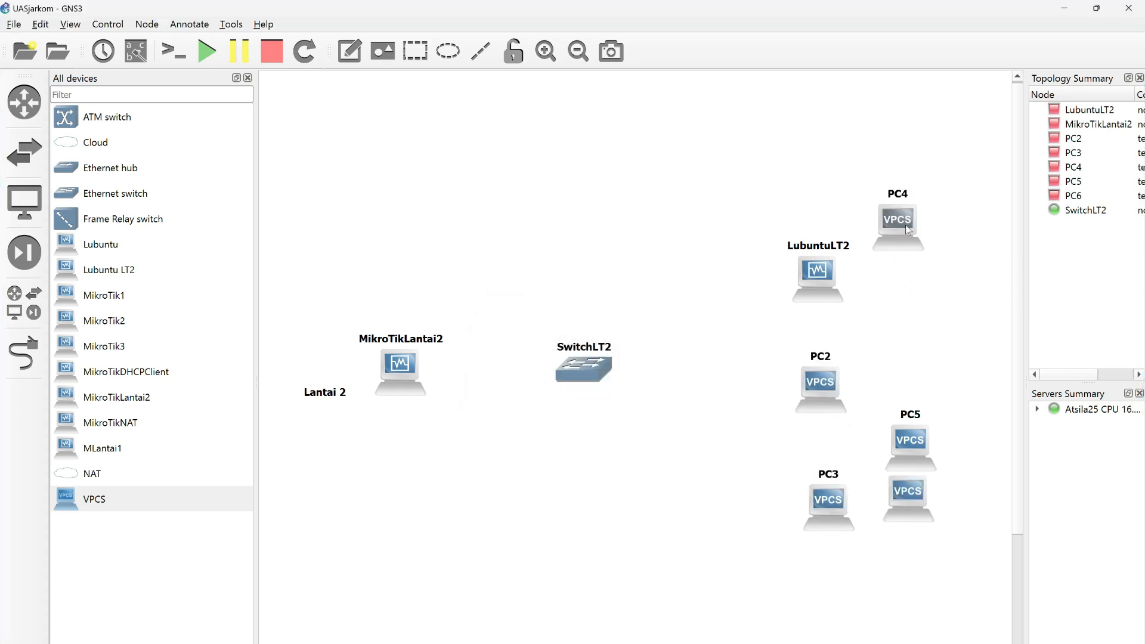
{"action": "left_click_drag", "start_coordinate": [911, 446], "coordinate": [905, 334]}
{"action": "left_click_drag", "start_coordinate": [909, 495], "coordinate": [909, 443]}
{"action": "left_click", "coordinate": [906, 517]}
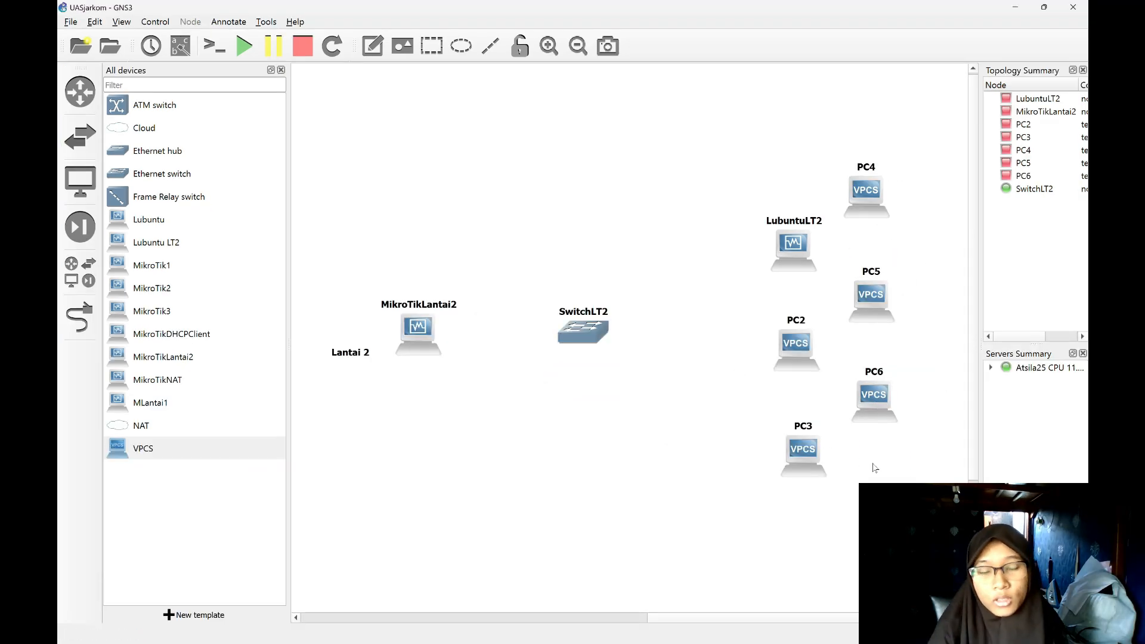
{"action": "left_click_drag", "start_coordinate": [348, 355], "coordinate": [349, 337]}
{"action": "left_click", "coordinate": [346, 438]}
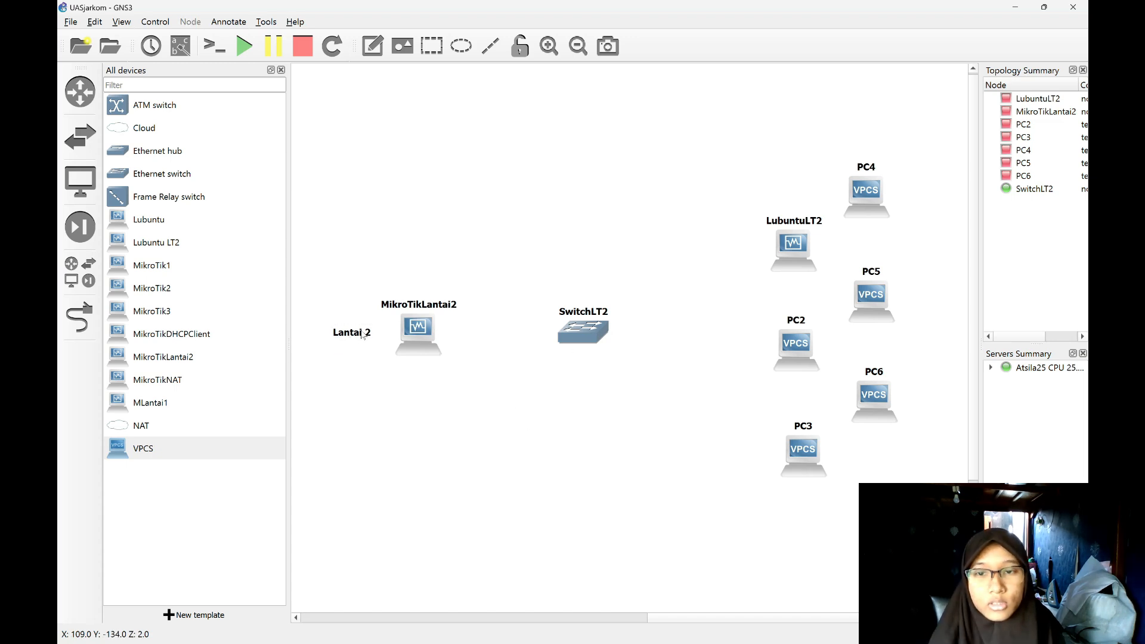
Link the MikroTikLantai2 router's Ethernet2 port to SwitchLT2.
{"action": "left_click", "coordinate": [79, 316]}
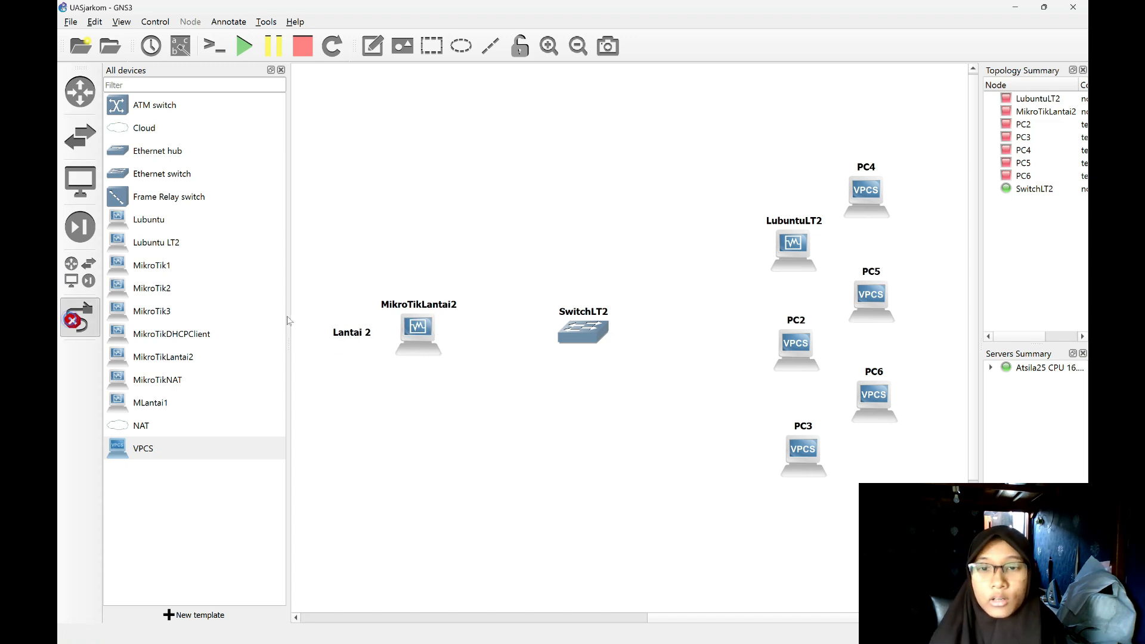
{"action": "left_click", "coordinate": [416, 334]}
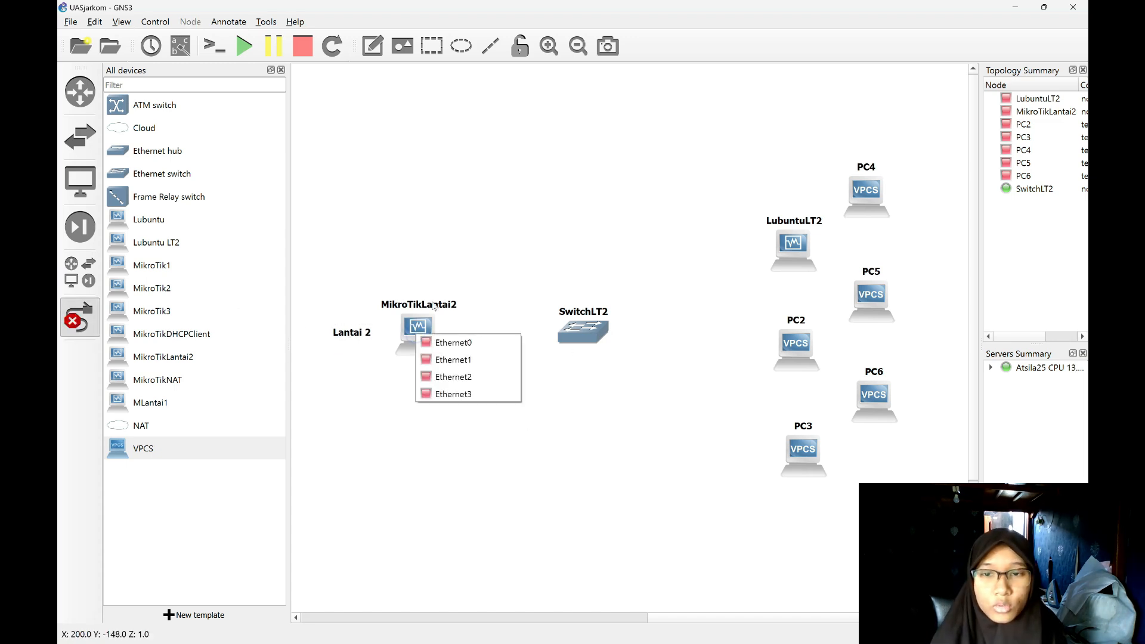
{"action": "left_click", "coordinate": [465, 377]}
{"action": "left_click", "coordinate": [583, 331]}
{"action": "left_click", "coordinate": [603, 338]}
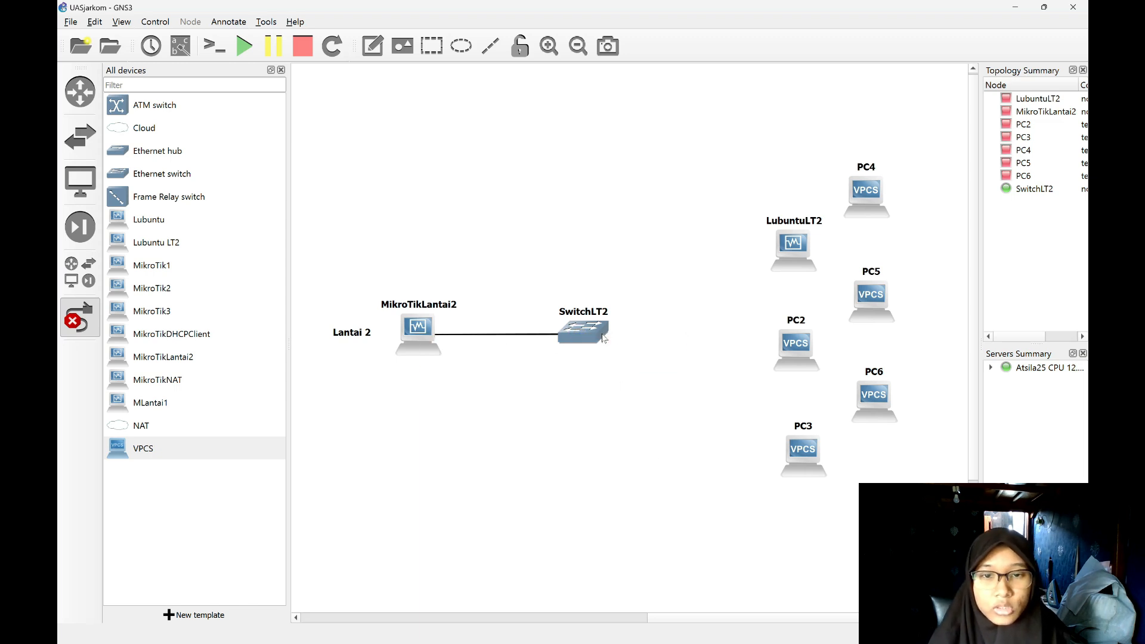
{"action": "left_click", "coordinate": [611, 341]}
Link SwitchLT2 to LubuntuLT2, PC2 and PC3.
{"action": "left_click", "coordinate": [606, 400]}
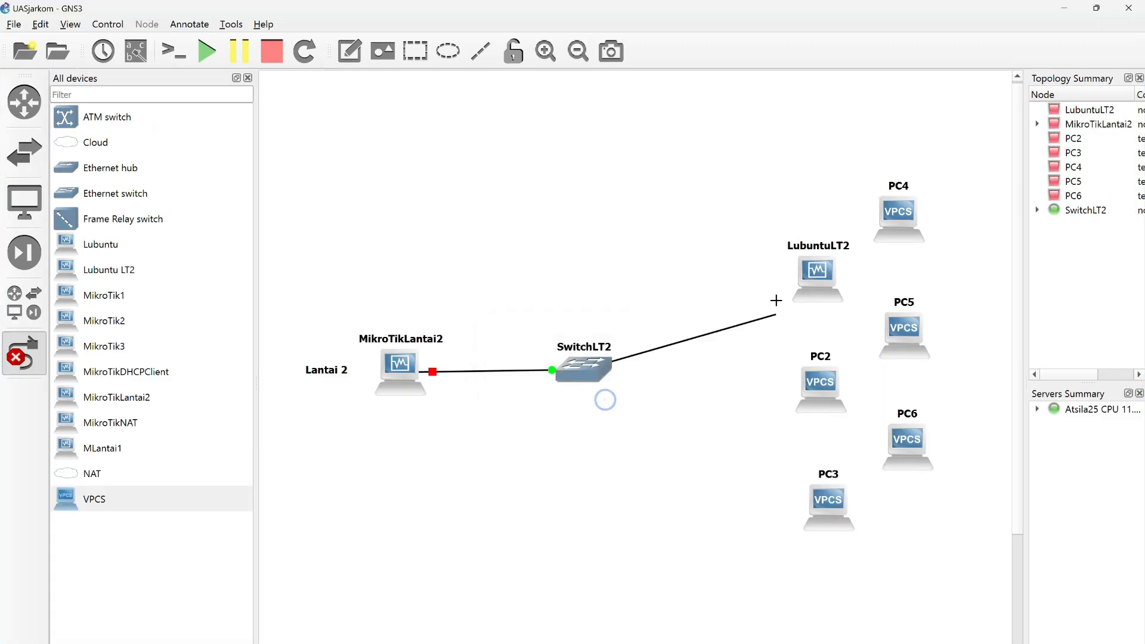
{"action": "left_click", "coordinate": [817, 276]}
{"action": "left_click", "coordinate": [585, 370]}
{"action": "left_click", "coordinate": [820, 389]}
{"action": "left_click", "coordinate": [587, 370]}
{"action": "left_click", "coordinate": [841, 503]}
Link SwitchLT2 to PC4, PC5 and PC6, and leave link mode.
{"action": "left_click", "coordinate": [588, 370]}
{"action": "left_click", "coordinate": [896, 223]}
{"action": "left_click", "coordinate": [588, 370]}
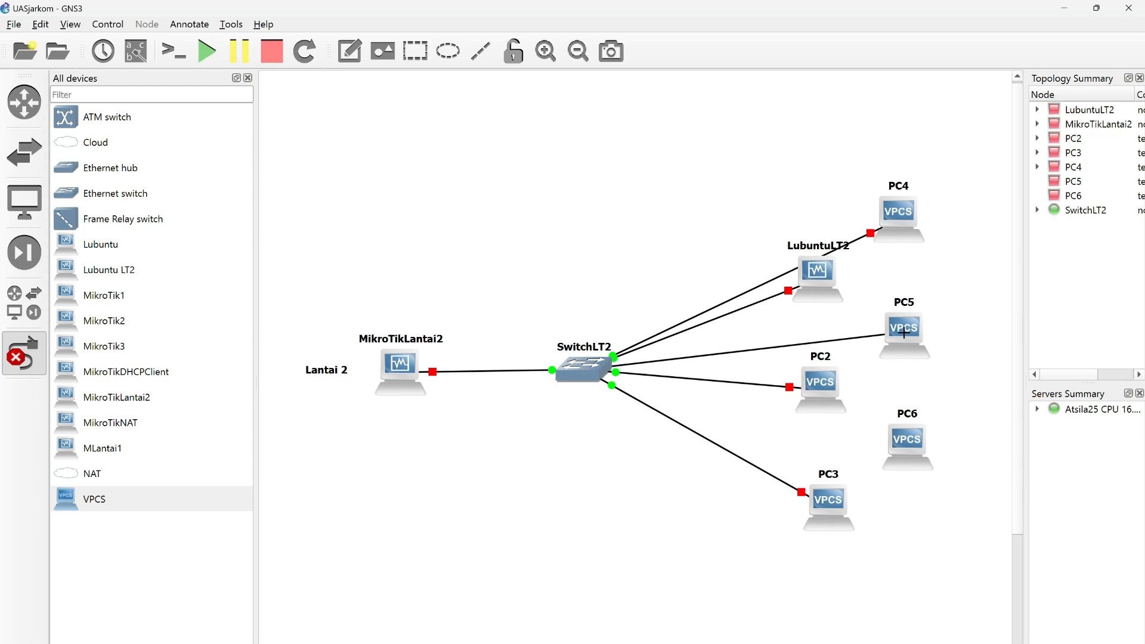
{"action": "left_click", "coordinate": [903, 333]}
{"action": "left_click", "coordinate": [588, 369]}
{"action": "left_click", "coordinate": [626, 493]}
{"action": "left_click", "coordinate": [908, 439]}
{"action": "left_click", "coordinate": [24, 353]}
Move LubuntuLT2 and the five PCs closer to SwitchLT2 in two compact, staggered columns.
{"action": "left_click_drag", "start_coordinate": [803, 294], "coordinate": [704, 279]}
{"action": "left_click_drag", "start_coordinate": [889, 235], "coordinate": [787, 311]}
{"action": "left_click_drag", "start_coordinate": [823, 387], "coordinate": [721, 377]}
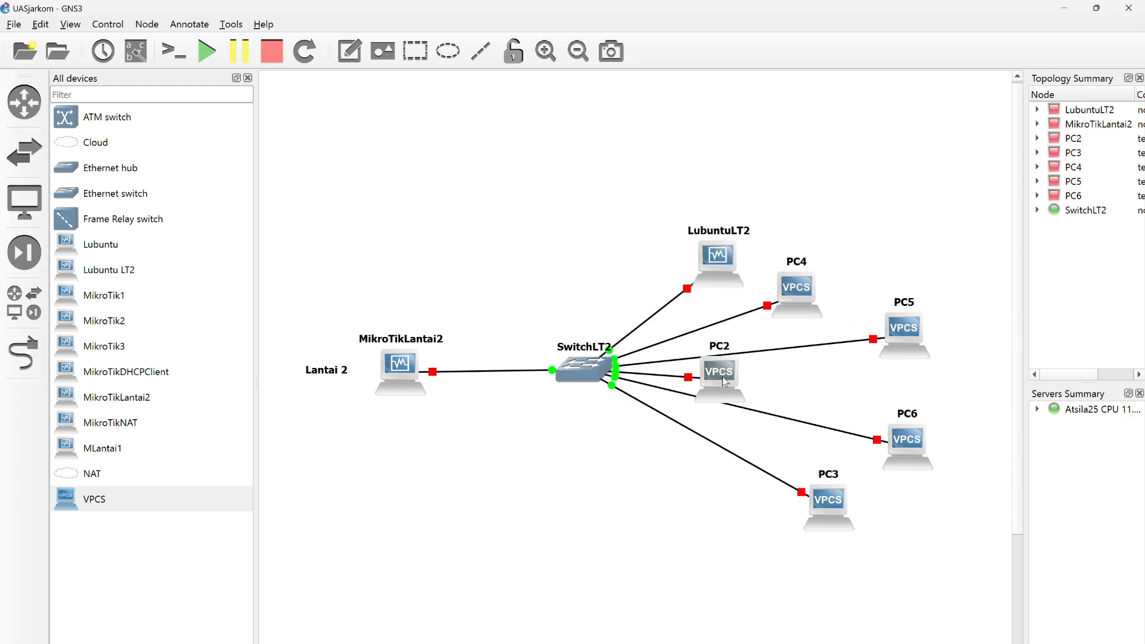
{"action": "left_click_drag", "start_coordinate": [909, 337], "coordinate": [801, 399]}
{"action": "left_click_drag", "start_coordinate": [722, 377], "coordinate": [735, 351]}
{"action": "left_click_drag", "start_coordinate": [831, 504], "coordinate": [735, 475]}
{"action": "left_click_drag", "start_coordinate": [900, 444], "coordinate": [793, 463]}
{"action": "left_click_drag", "start_coordinate": [739, 505], "coordinate": [743, 517]}
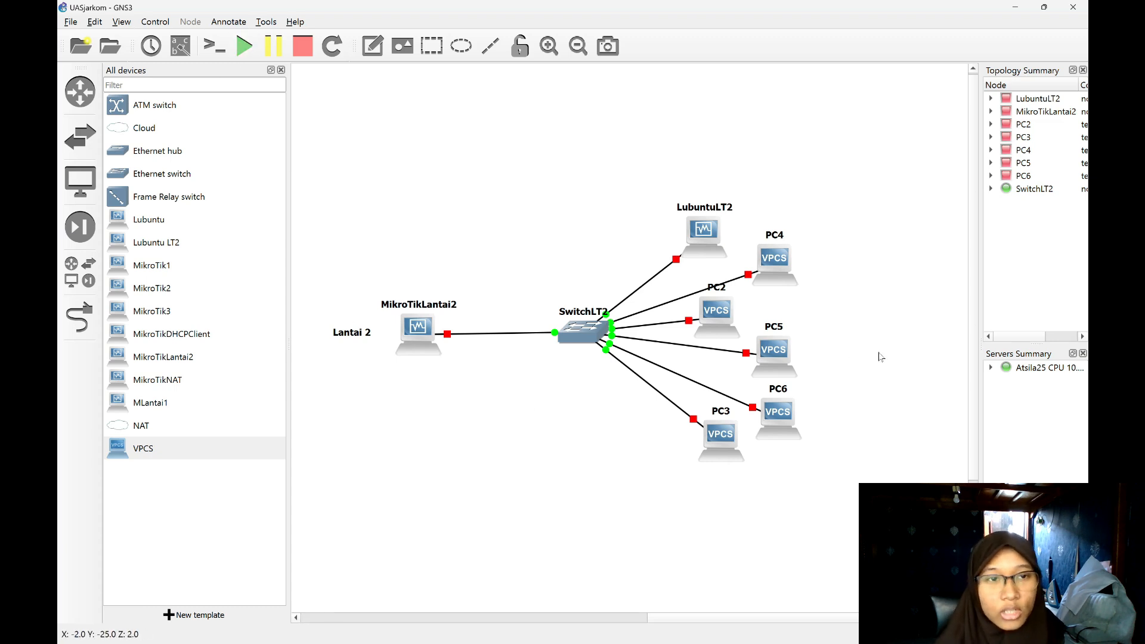
Start all devices in the topology and minimize the Lubuntu LT2 virtual machine window.
{"action": "left_click", "coordinate": [244, 45]}
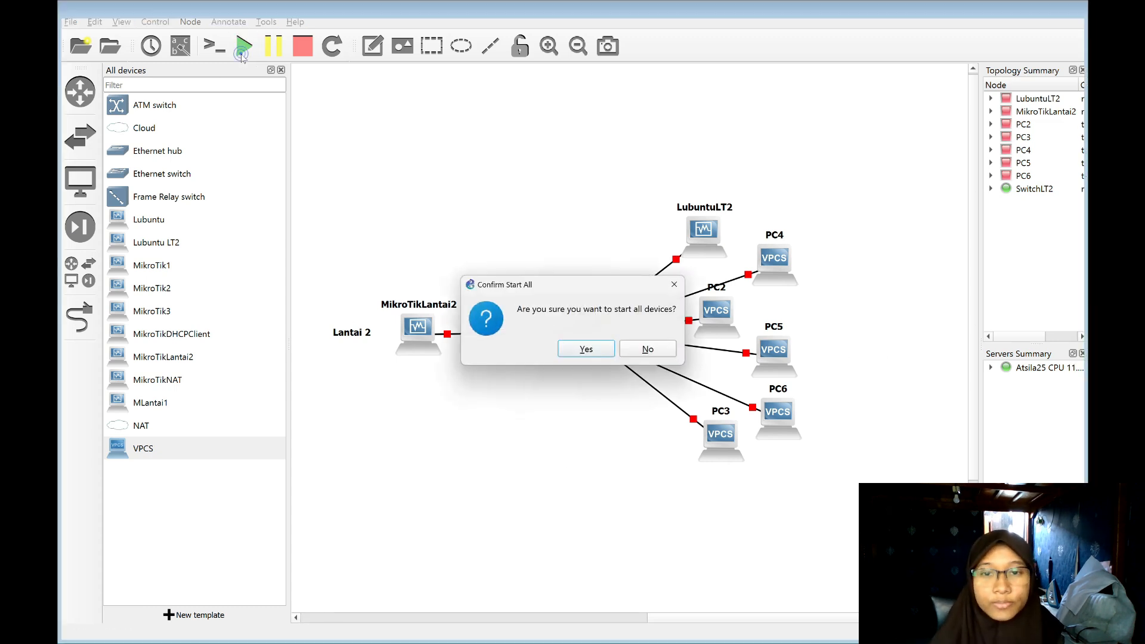
{"action": "left_click", "coordinate": [614, 351]}
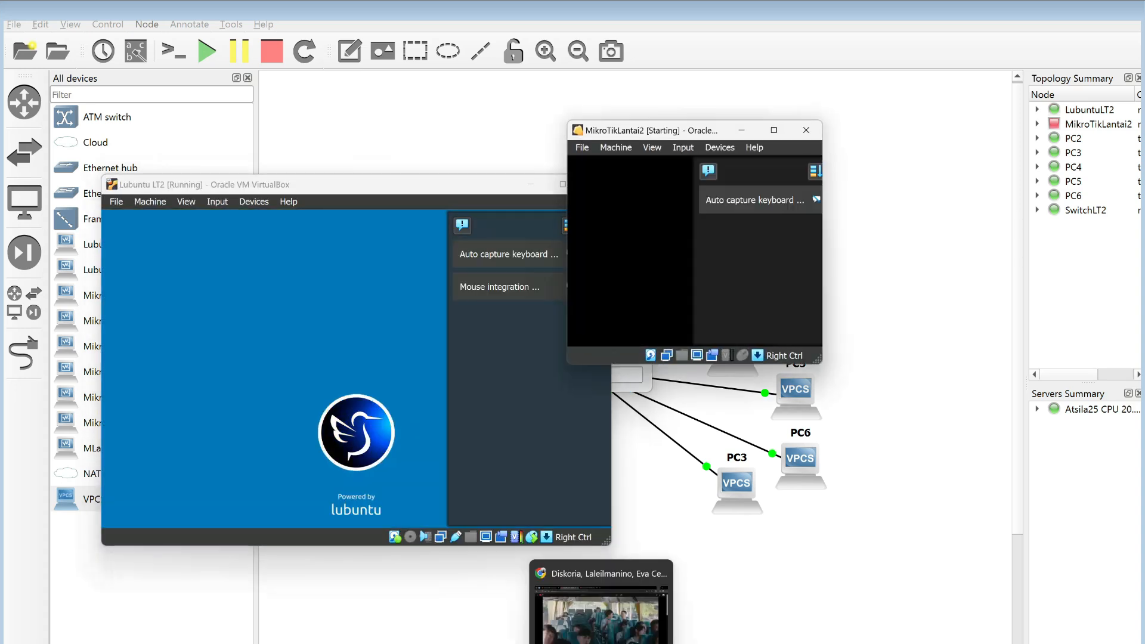
{"action": "mouse_move", "coordinate": [781, 643]}
{"action": "left_click", "coordinate": [816, 616]}
{"action": "left_click", "coordinate": [528, 185]}
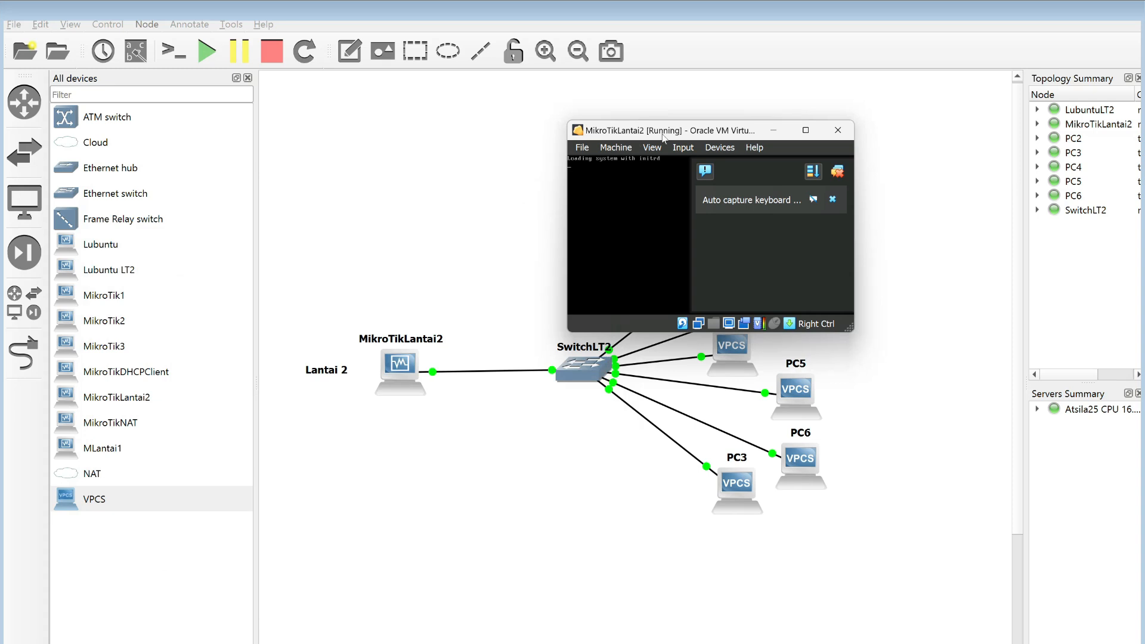
Launch WinBox and connect to the MikroTikLantai2 router as admin.
{"action": "key", "text": "super"}
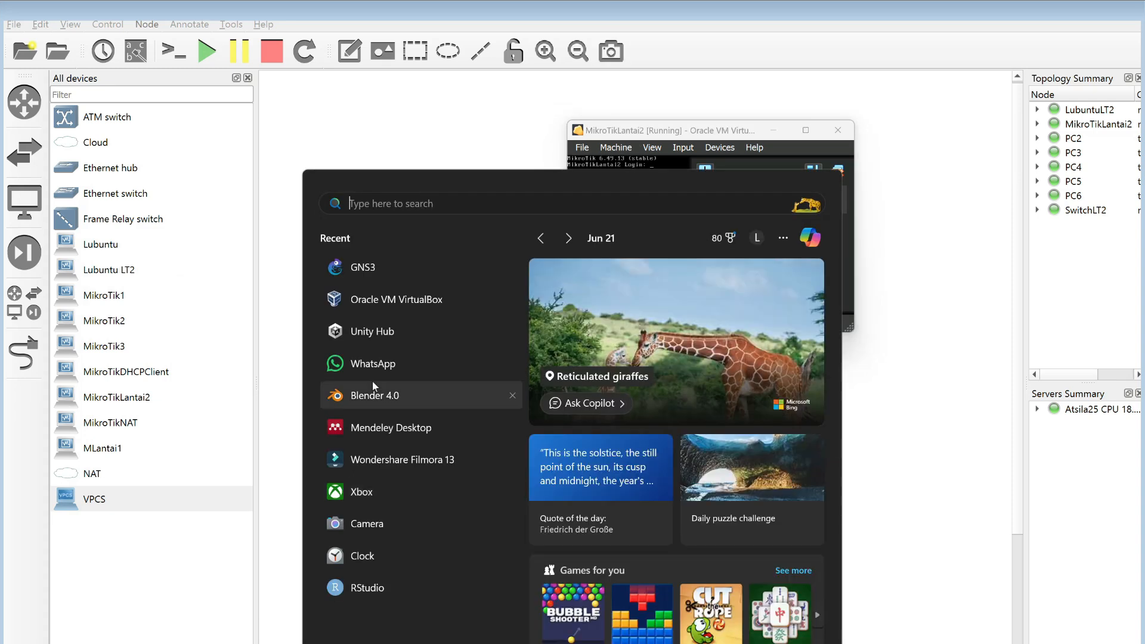
{"action": "type", "text": "winb"}
{"action": "key", "text": "Return"}
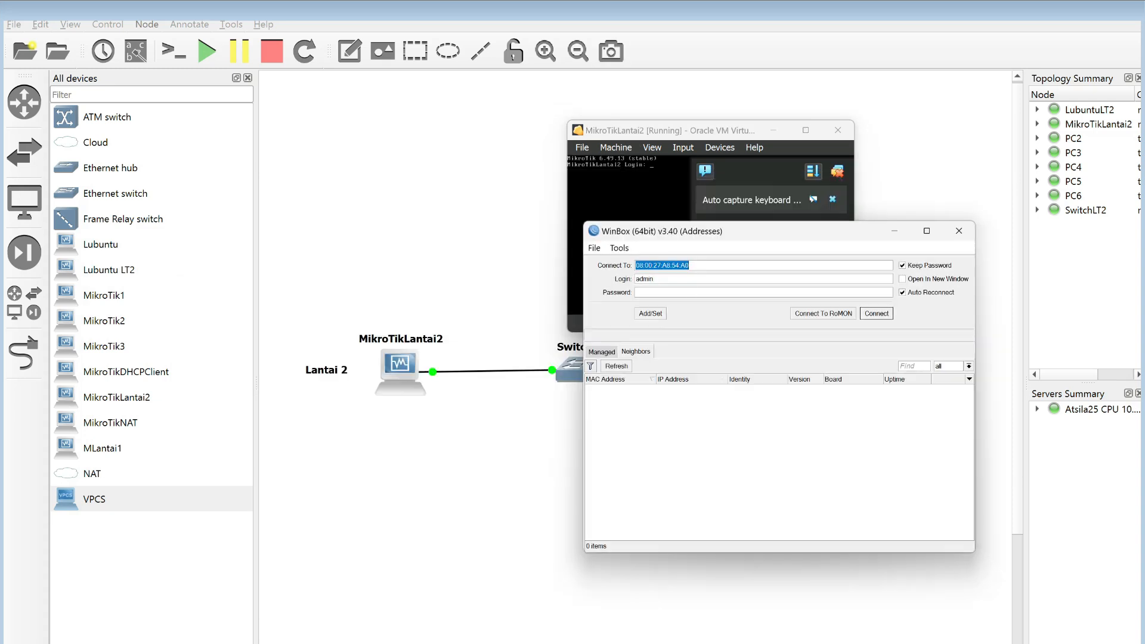
{"action": "left_click", "coordinate": [633, 391]}
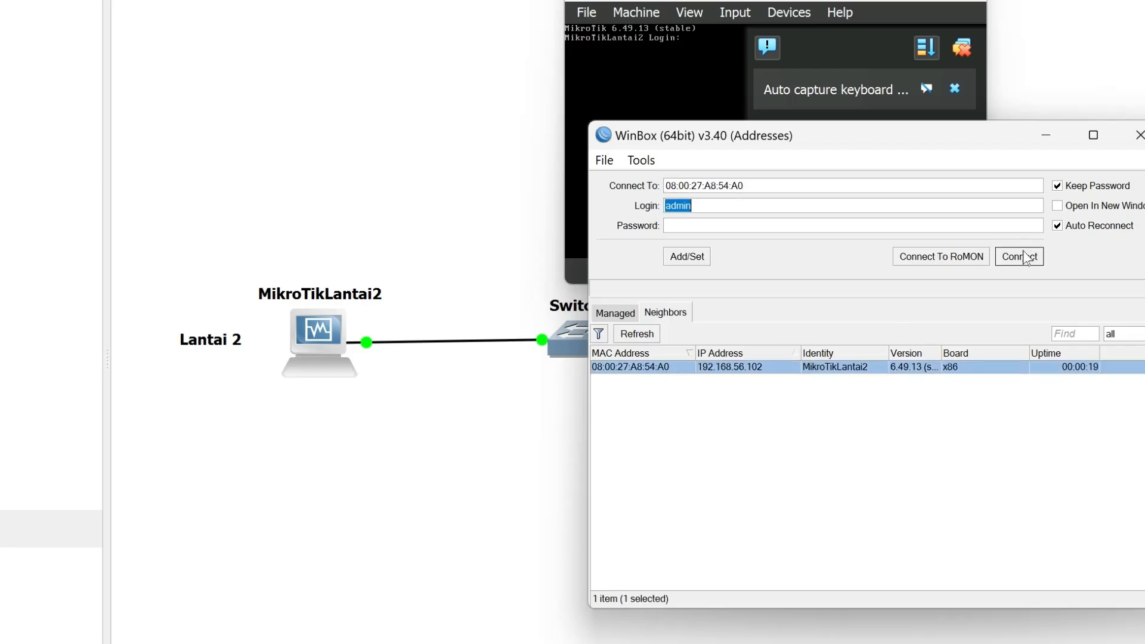
{"action": "left_click", "coordinate": [1020, 256]}
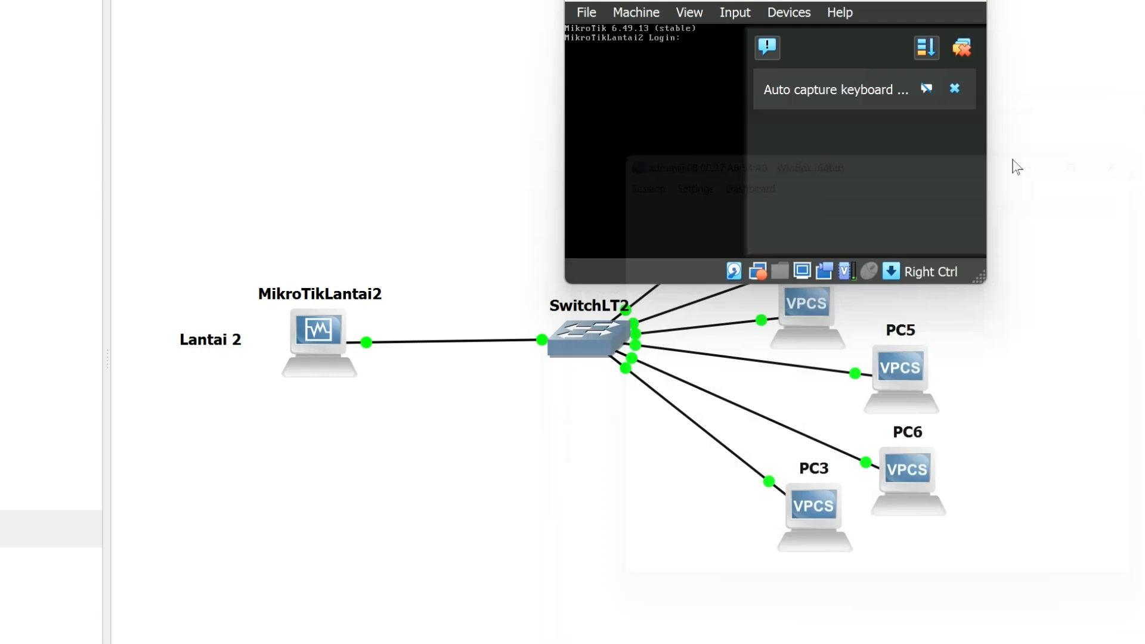
Skip the router's password change and bring the Interface List in front of the Address List.
{"action": "left_click_drag", "start_coordinate": [970, 132], "coordinate": [710, 105]}
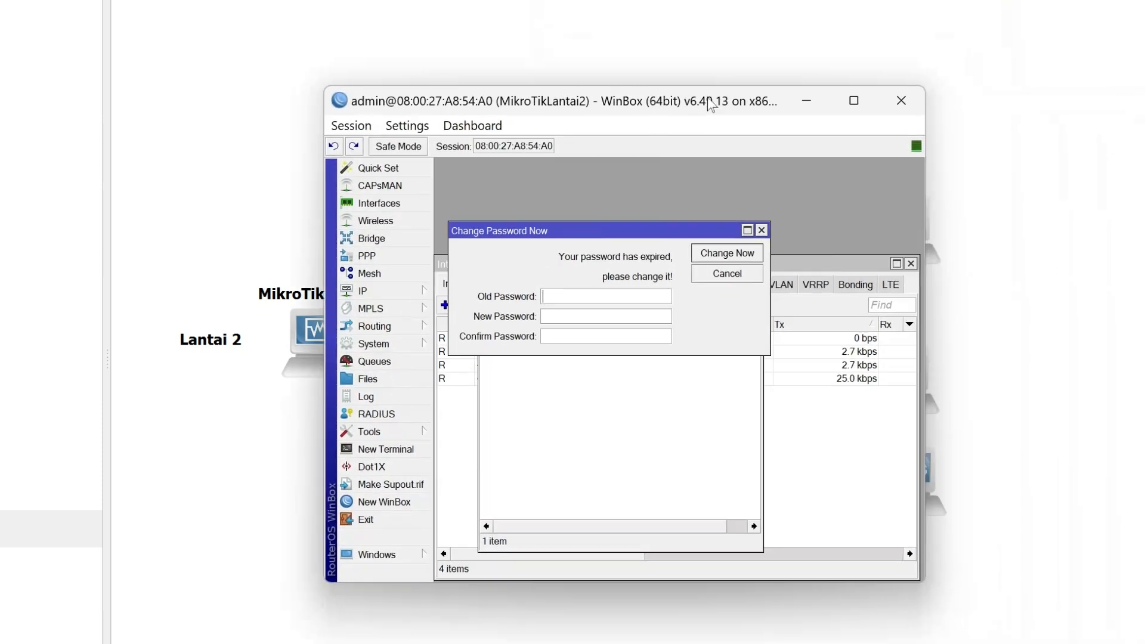
{"action": "left_click", "coordinate": [727, 274]}
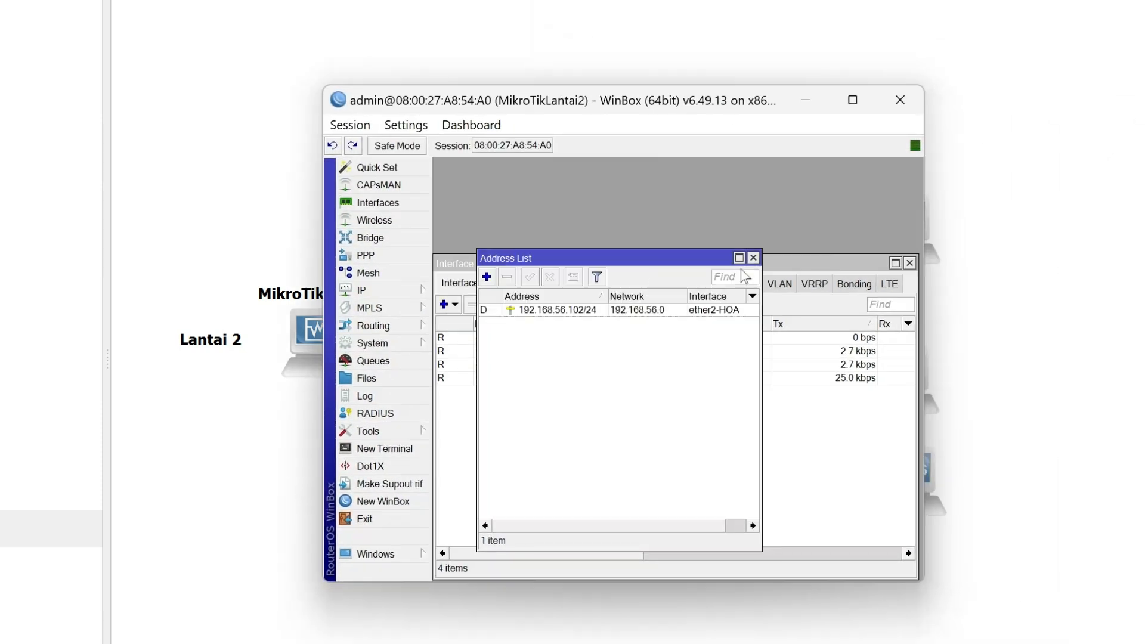
{"action": "left_click_drag", "start_coordinate": [702, 270], "coordinate": [701, 455]}
{"action": "left_click", "coordinate": [652, 403]}
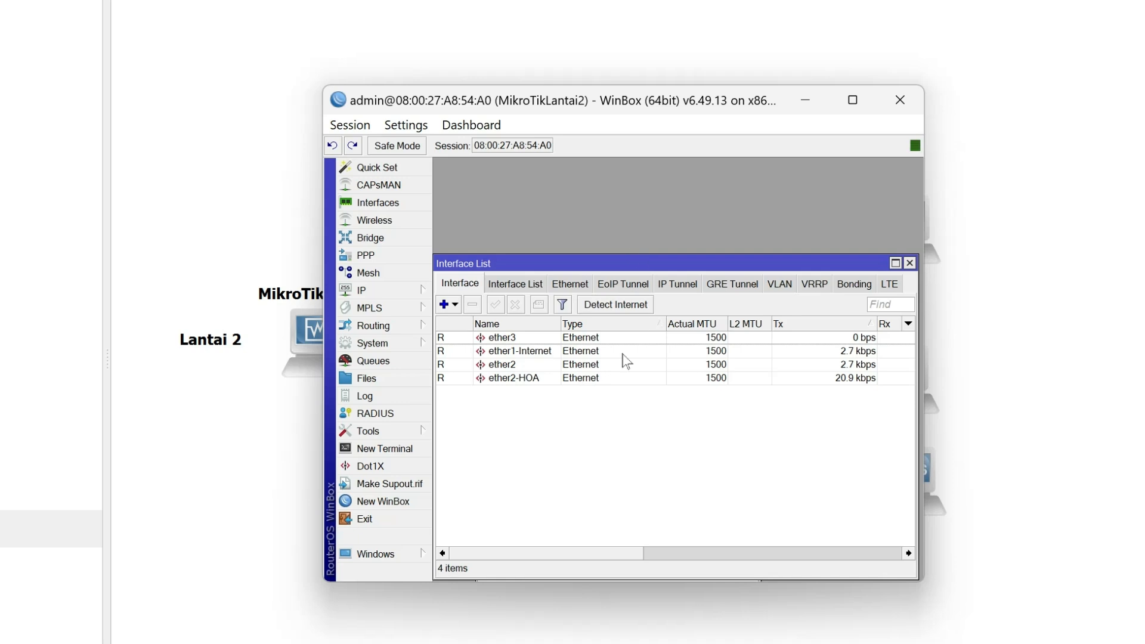
Rename the ether2 interface as etherLAN.
{"action": "left_click_drag", "start_coordinate": [533, 269], "coordinate": [540, 221]}
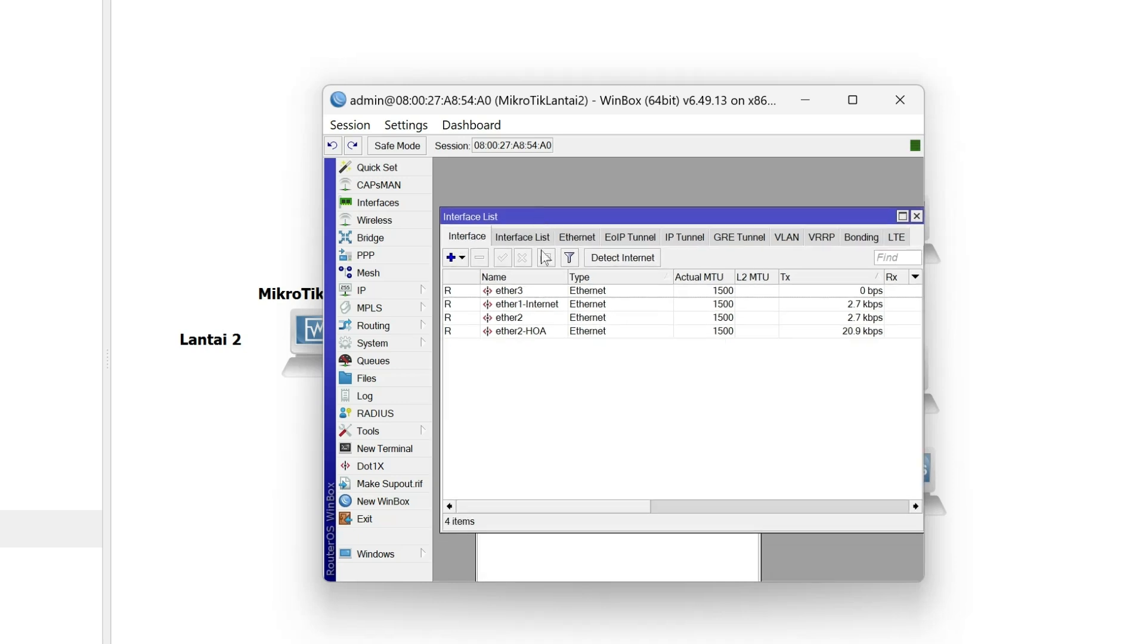
{"action": "double_click", "coordinate": [539, 318]}
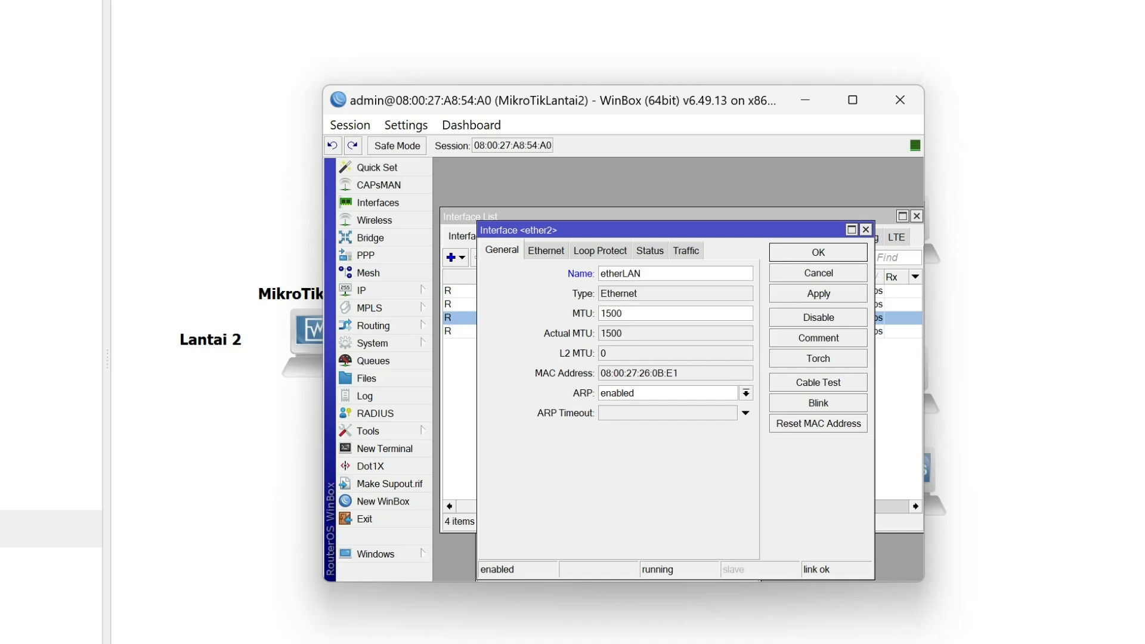
{"action": "left_click", "coordinate": [819, 300]}
{"action": "left_click", "coordinate": [846, 256]}
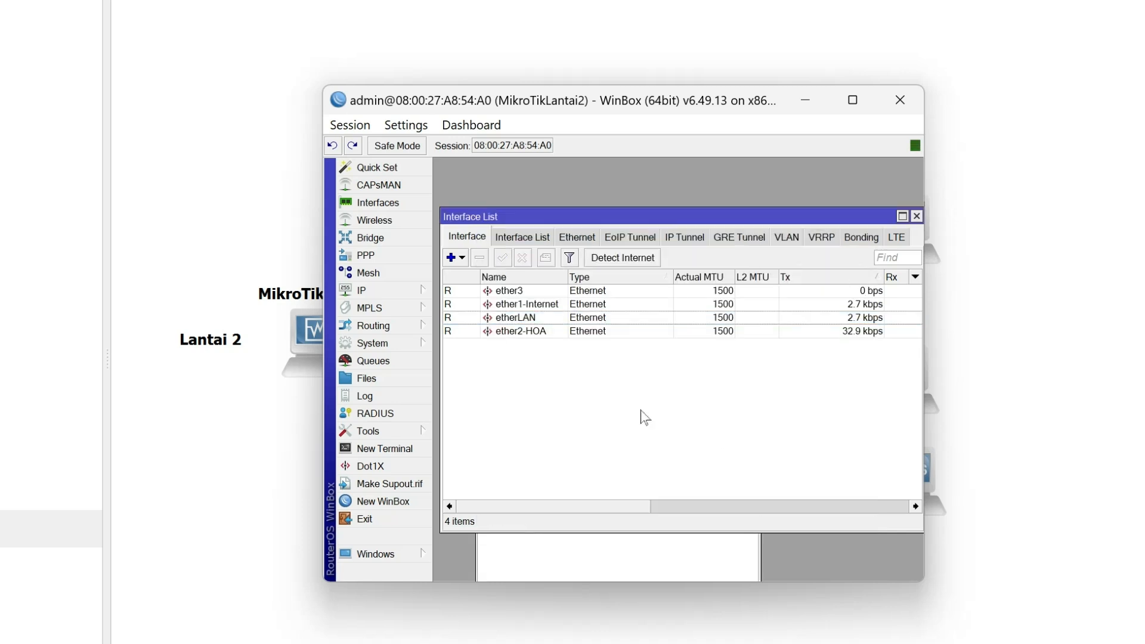
Rename the ether3 interface as ether and sort the interface list by name.
{"action": "left_click", "coordinate": [525, 293]}
{"action": "left_click", "coordinate": [542, 279]}
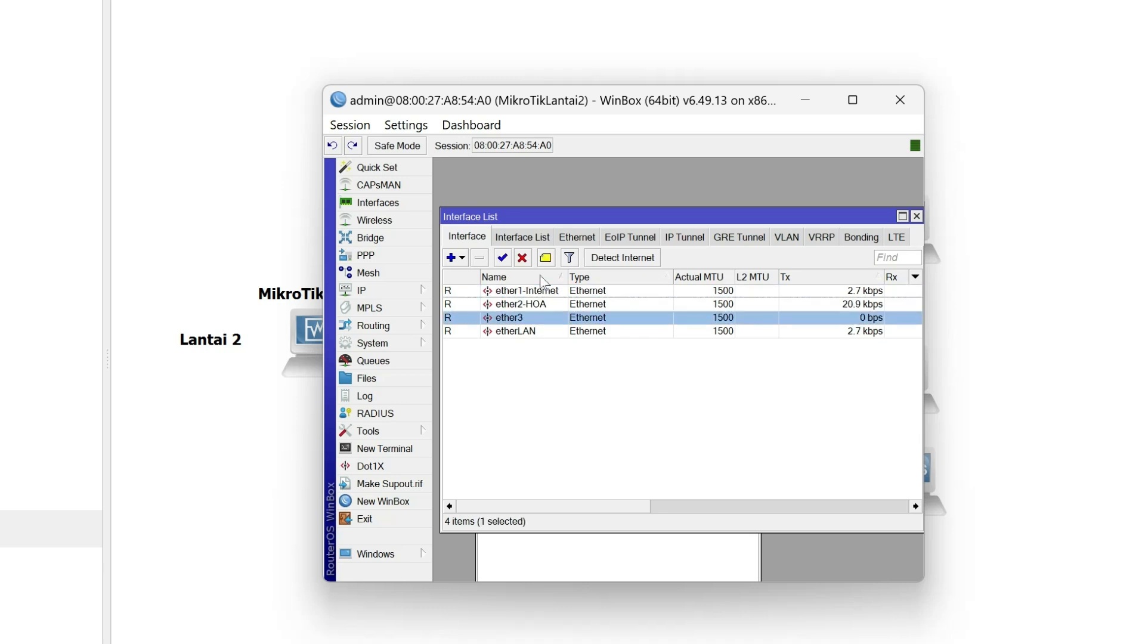
{"action": "left_click", "coordinate": [540, 333]}
{"action": "double_click", "coordinate": [524, 317]}
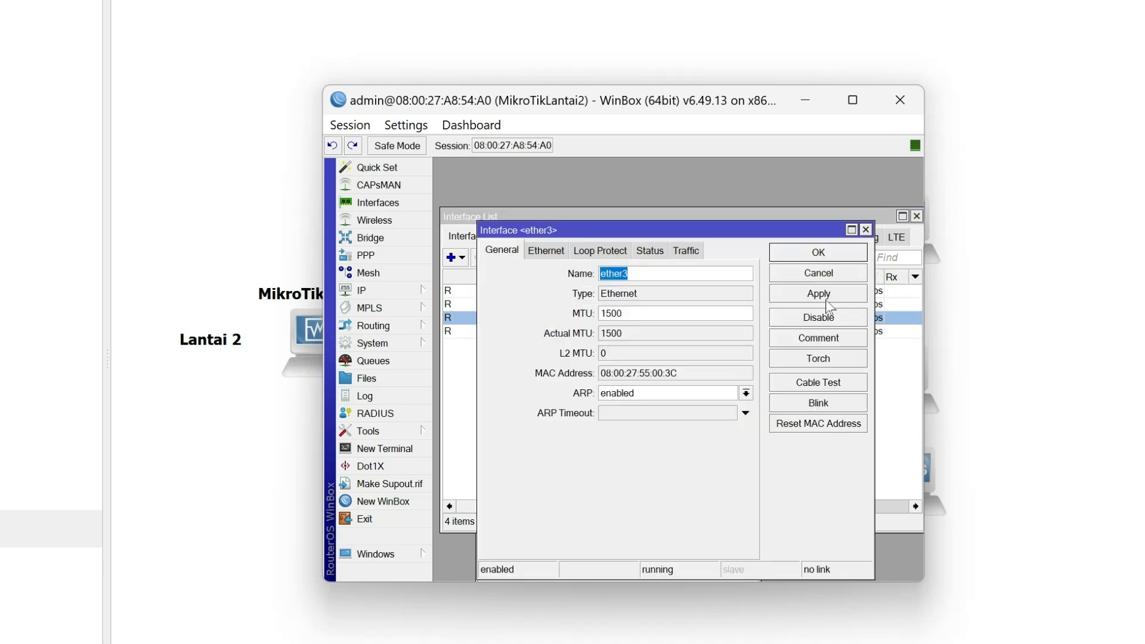
{"action": "type", "text": "ether"}
{"action": "key", "text": "Return"}
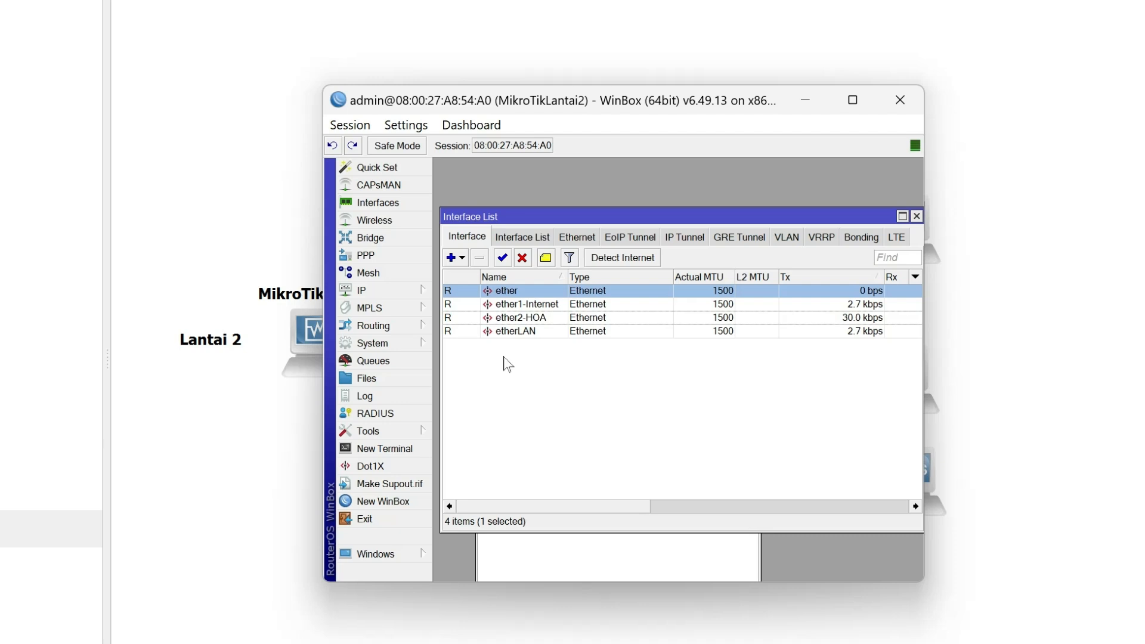
{"action": "left_click", "coordinate": [521, 278]}
{"action": "left_click", "coordinate": [521, 278]}
{"action": "left_click", "coordinate": [521, 278]}
{"action": "left_click", "coordinate": [522, 278]}
{"action": "left_click", "coordinate": [633, 459]}
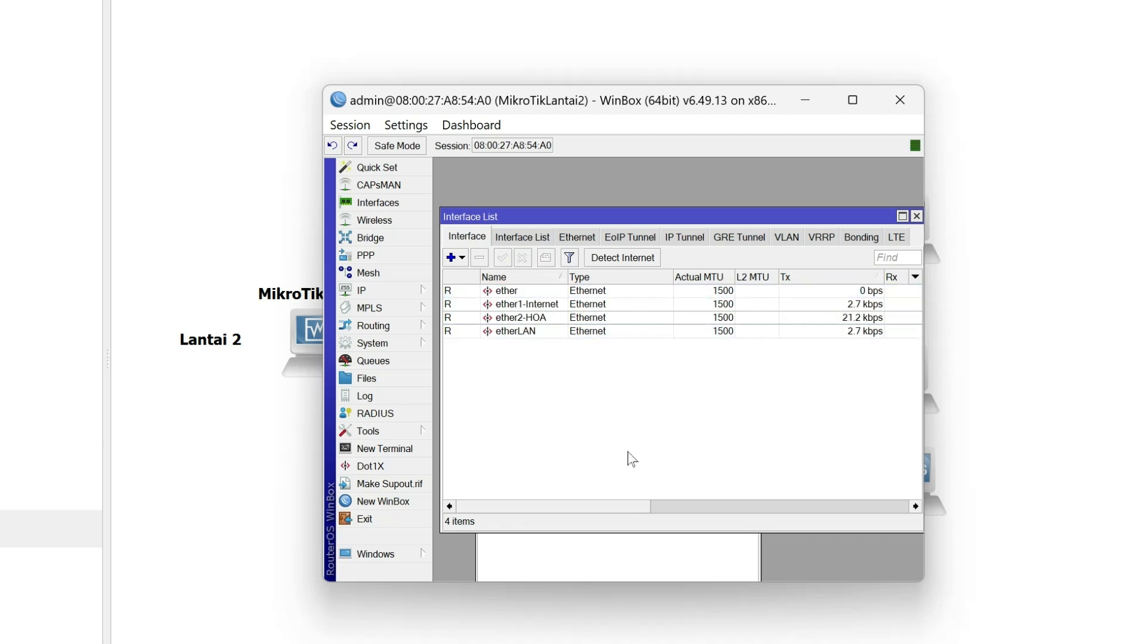
Add the IP address 192.168.6.1/28 to the etherLAN interface.
{"action": "left_click", "coordinate": [409, 292]}
{"action": "left_click", "coordinate": [447, 328]}
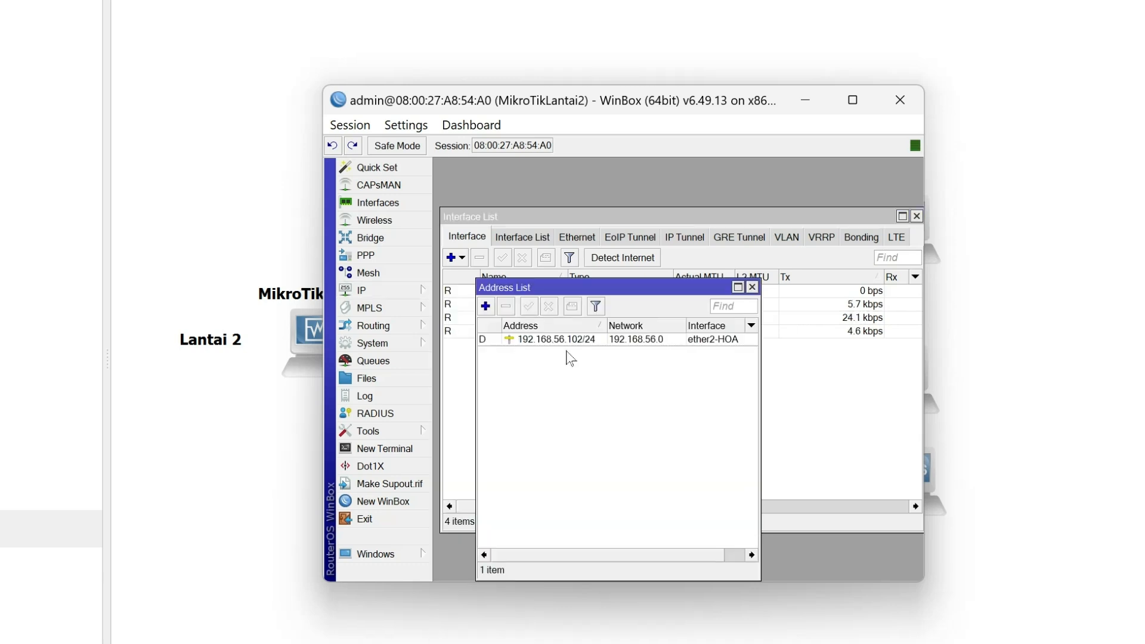
{"action": "left_click_drag", "start_coordinate": [679, 314], "coordinate": [766, 229]}
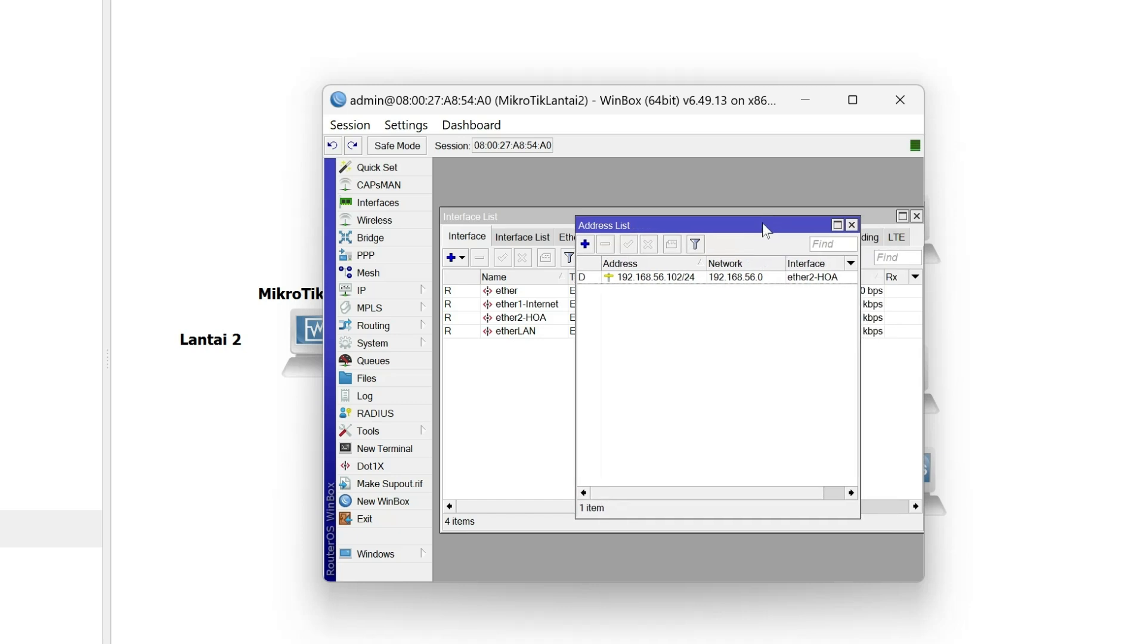
{"action": "left_click", "coordinate": [586, 245]}
{"action": "left_click", "coordinate": [720, 344]}
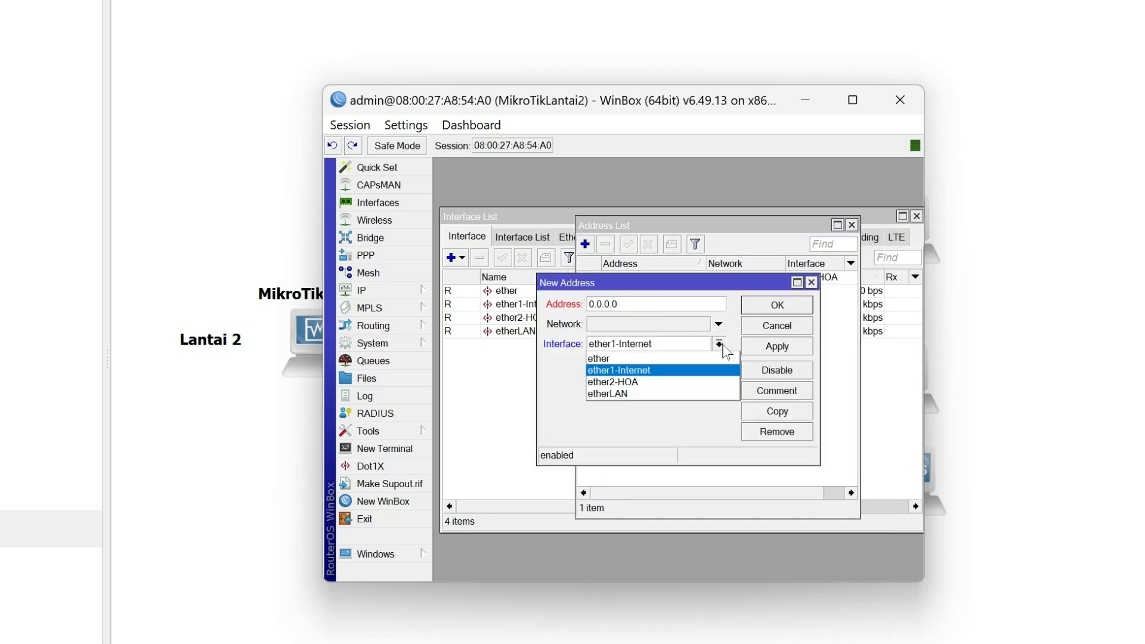
{"action": "left_click", "coordinate": [686, 394]}
{"action": "double_click", "coordinate": [633, 304]}
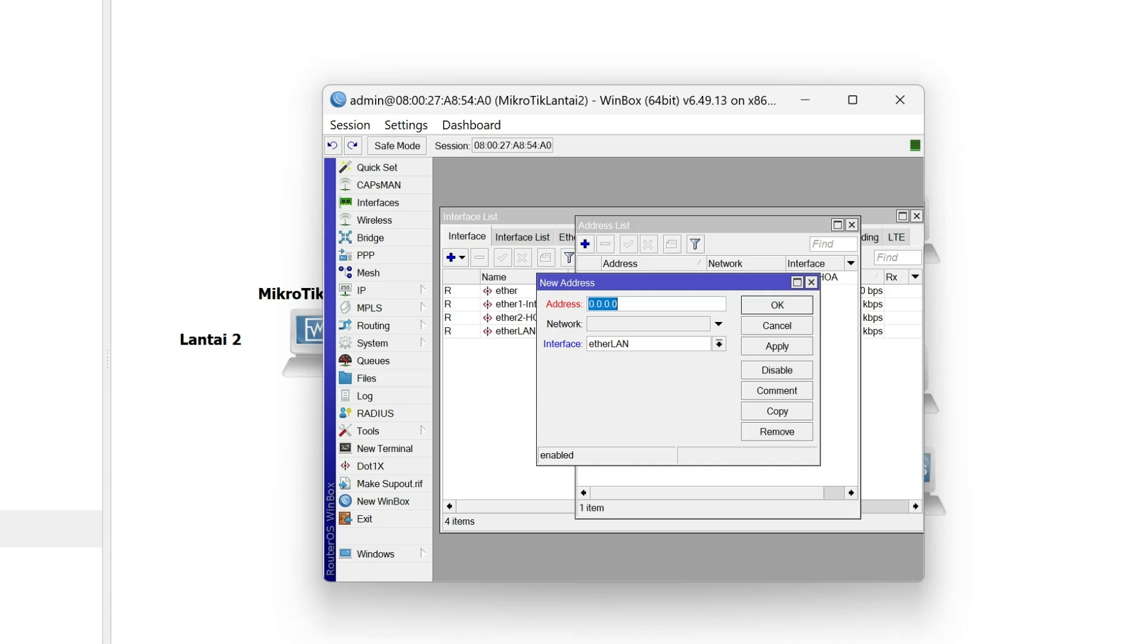
{"action": "type", "text": "192.168.6.1/28"}
{"action": "left_click", "coordinate": [777, 347]}
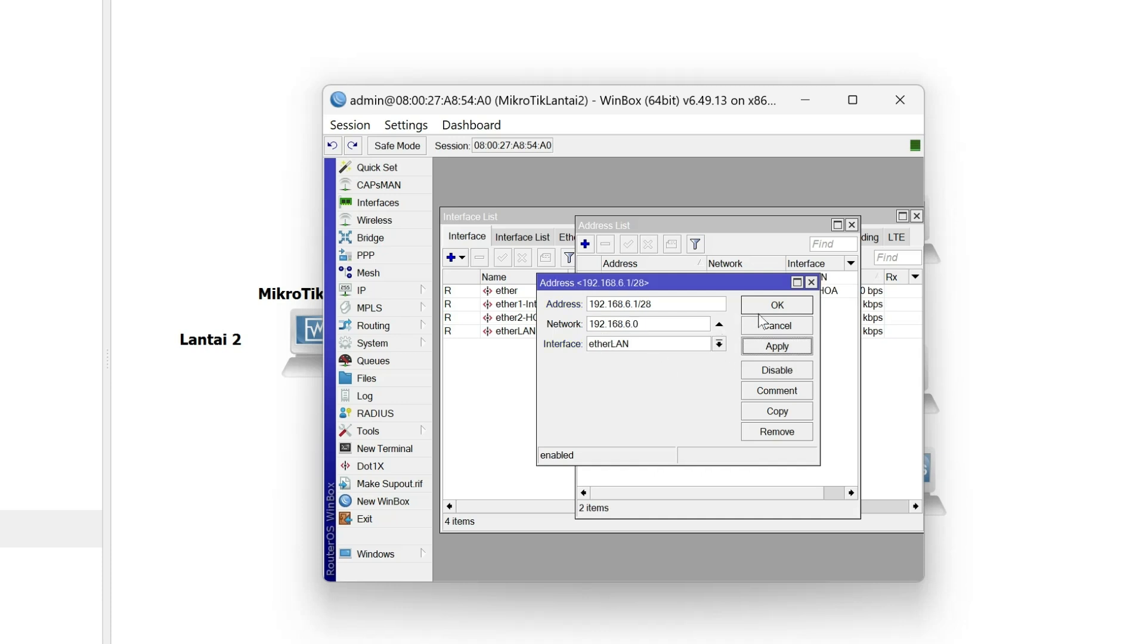
{"action": "left_click", "coordinate": [781, 309]}
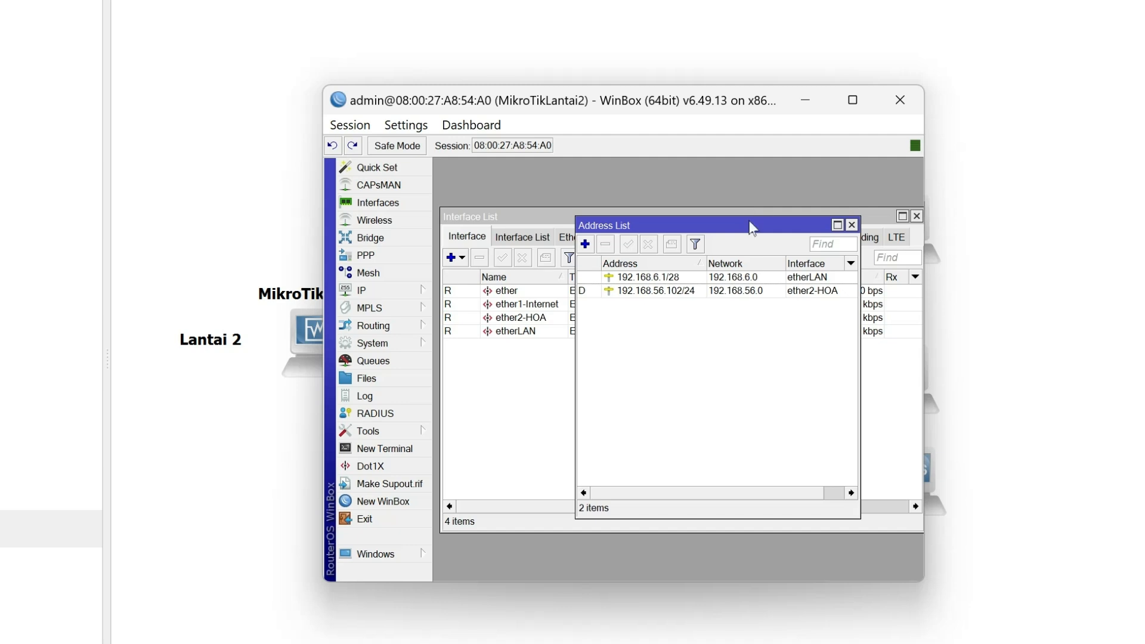
Set the Internet interface list to dynamic in Detect Internet and bring the Address List back to the front.
{"action": "left_click_drag", "start_coordinate": [751, 228], "coordinate": [725, 372]}
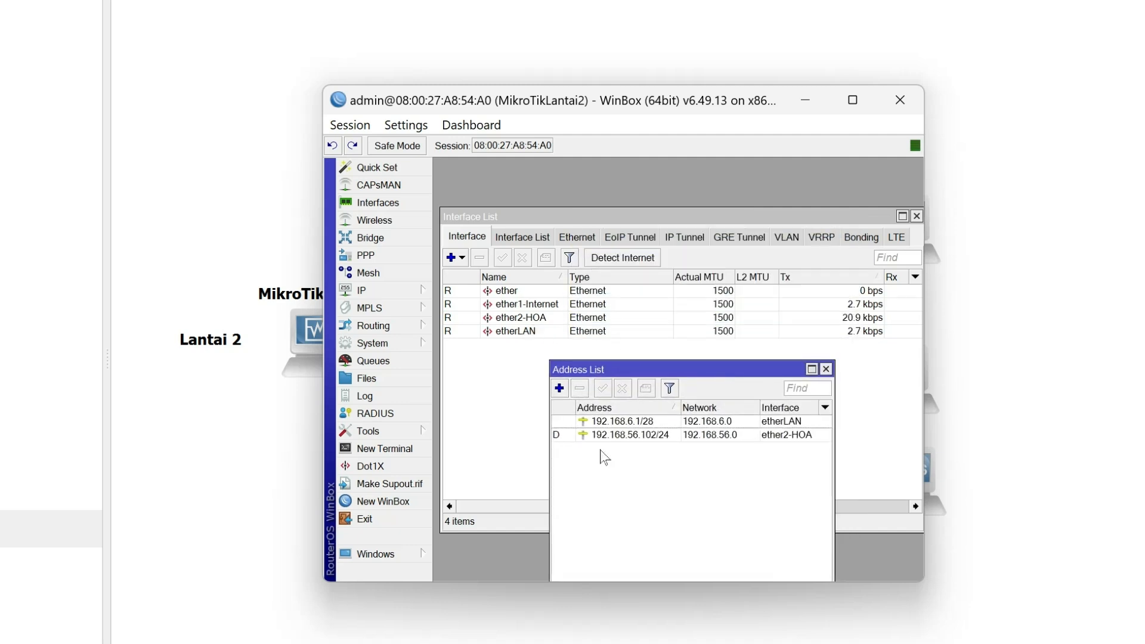
{"action": "left_click", "coordinate": [504, 408]}
{"action": "left_click", "coordinate": [648, 258]}
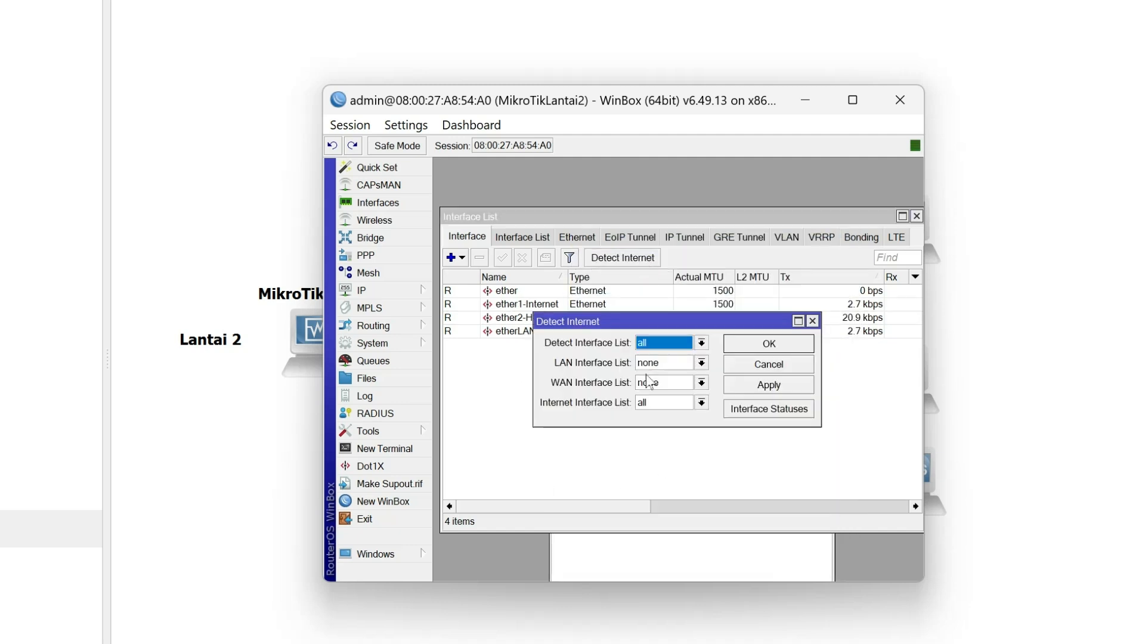
{"action": "left_click", "coordinate": [670, 402]}
{"action": "left_click", "coordinate": [680, 430]}
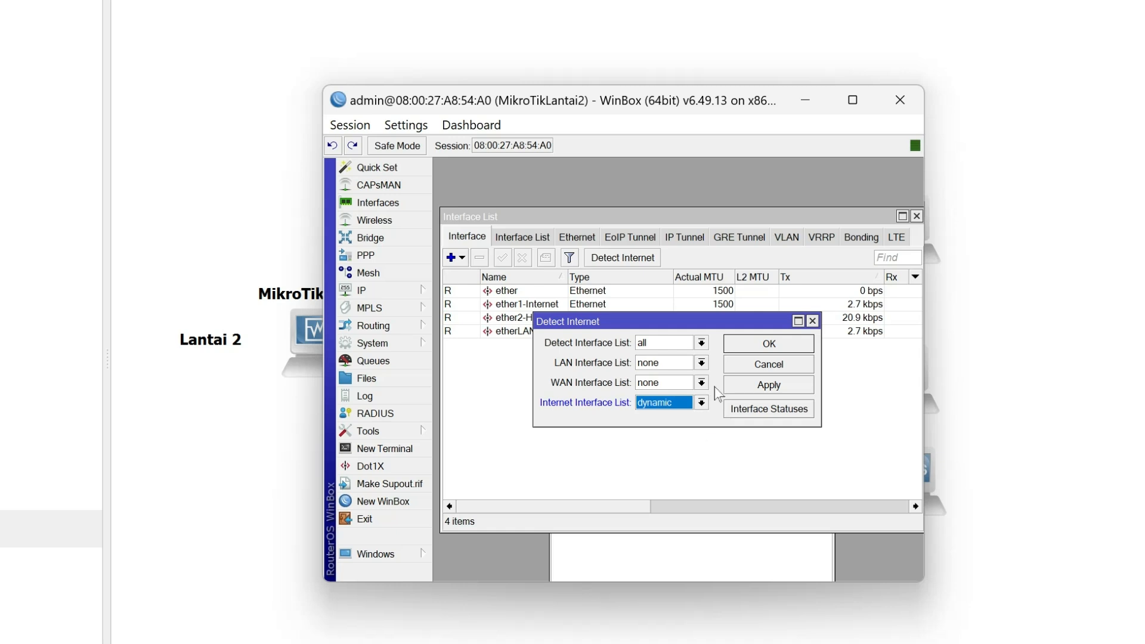
{"action": "left_click", "coordinate": [770, 350]}
{"action": "left_click", "coordinate": [742, 547]}
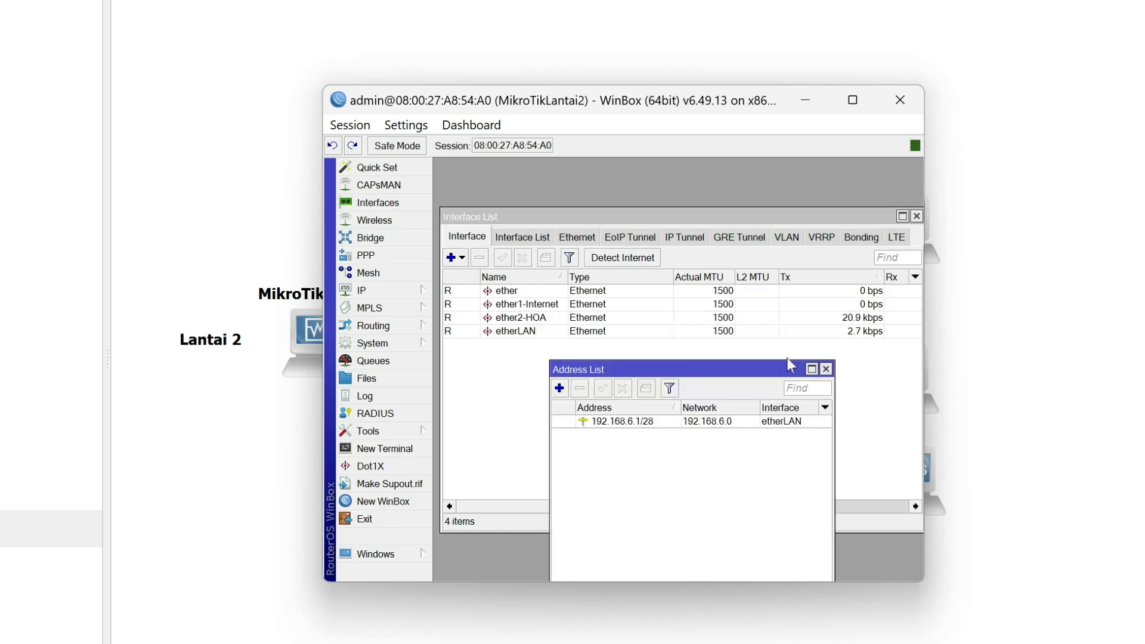
{"action": "left_click_drag", "start_coordinate": [759, 372], "coordinate": [778, 249]}
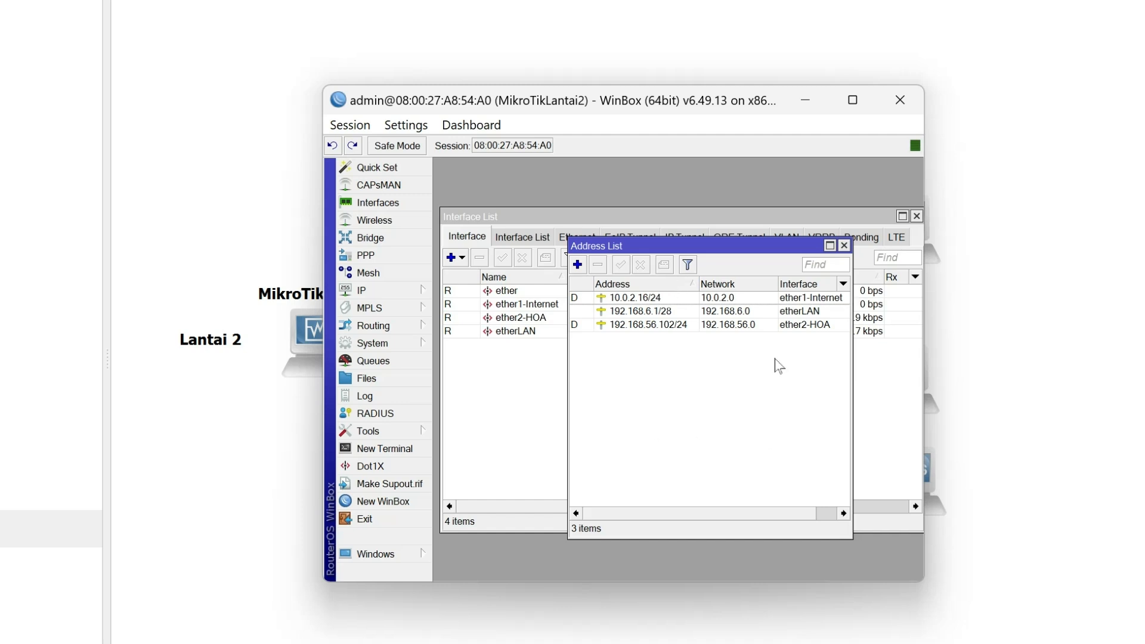
Add a firewall NAT rule with chain srcnat, out interface ether1-Internet and action masquerade.
{"action": "left_click", "coordinate": [388, 291]}
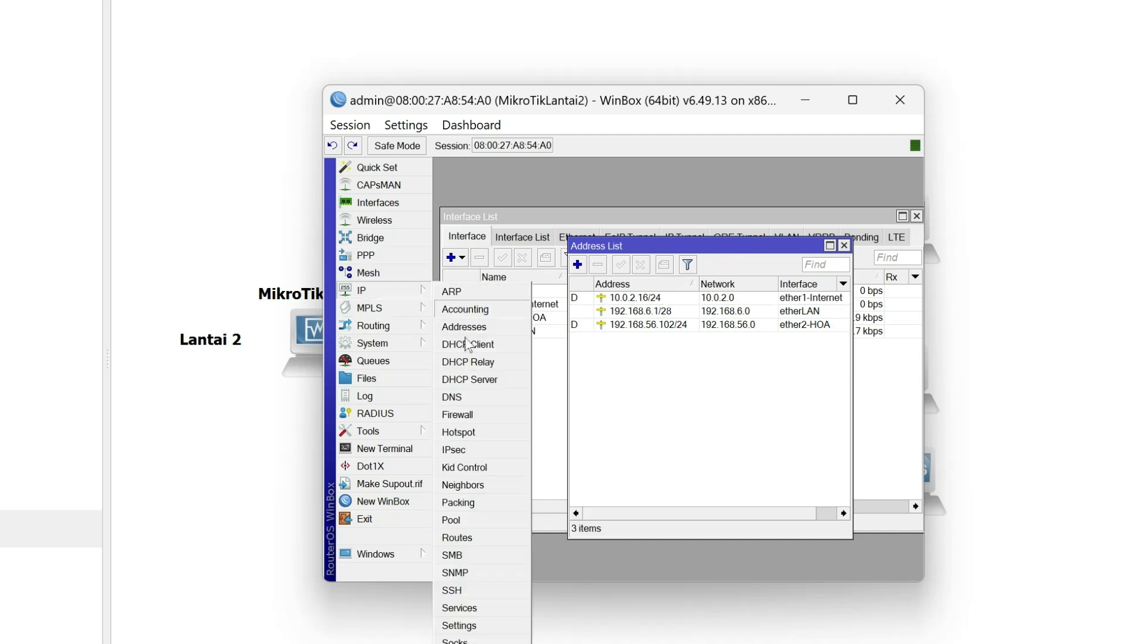
{"action": "left_click", "coordinate": [472, 414]}
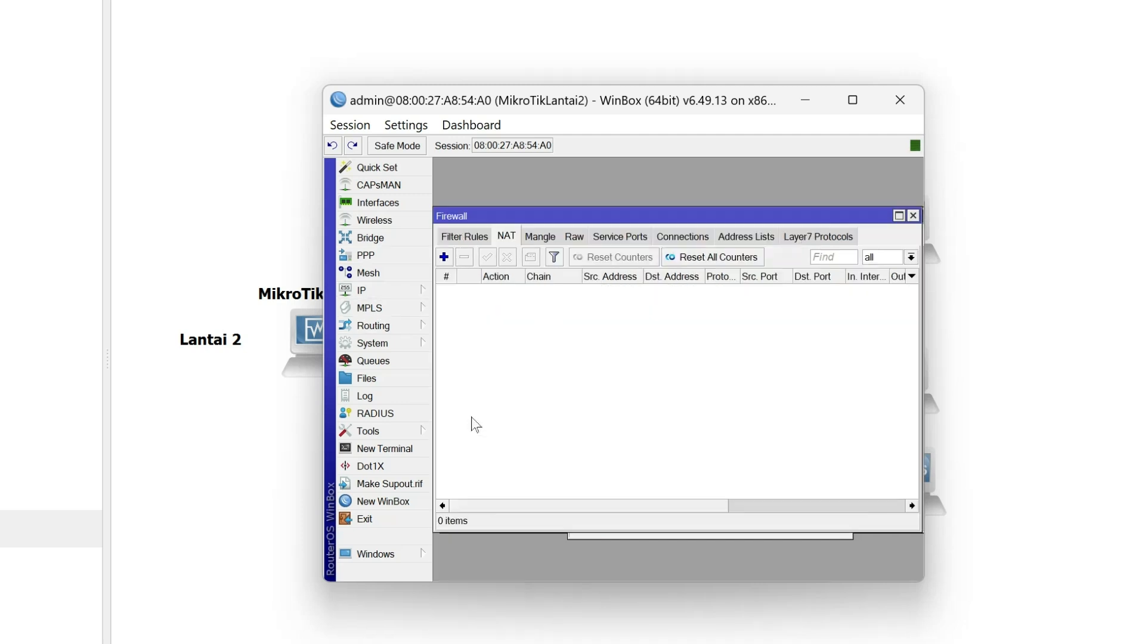
{"action": "left_click", "coordinate": [445, 257]}
{"action": "left_click", "coordinate": [561, 192]}
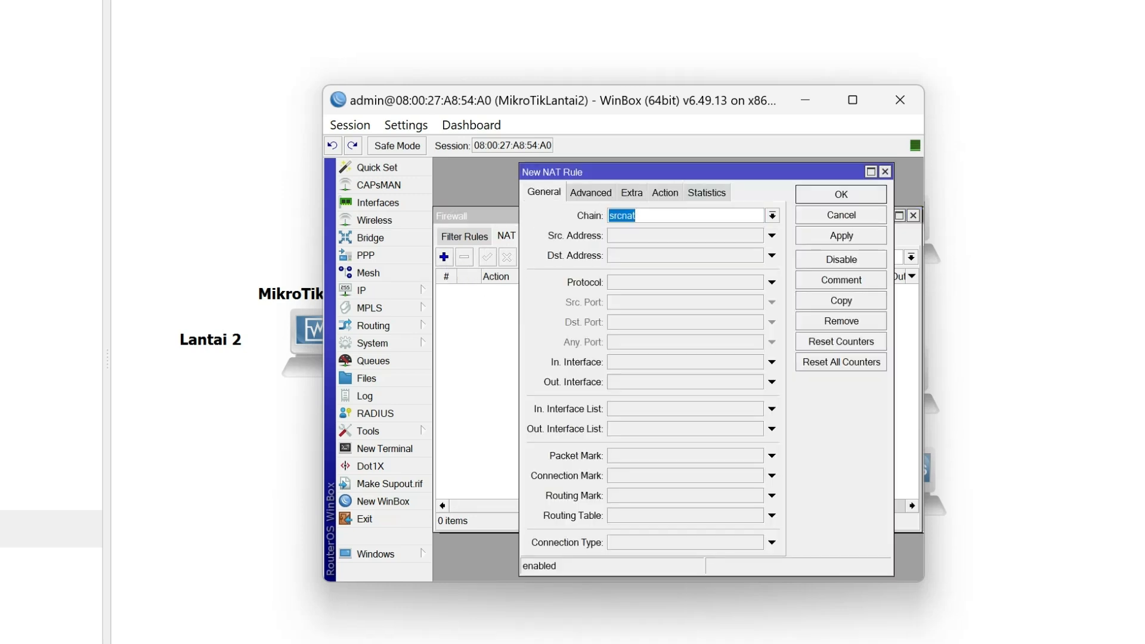
{"action": "left_click", "coordinate": [772, 382]}
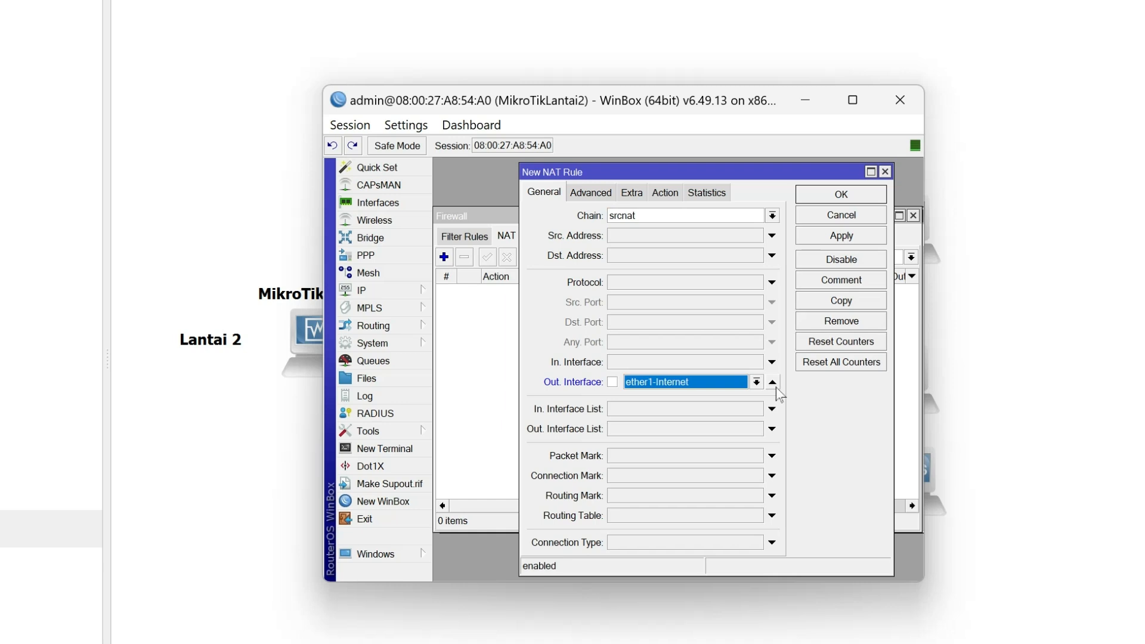
{"action": "left_click", "coordinate": [665, 192]}
{"action": "left_click", "coordinate": [772, 216]}
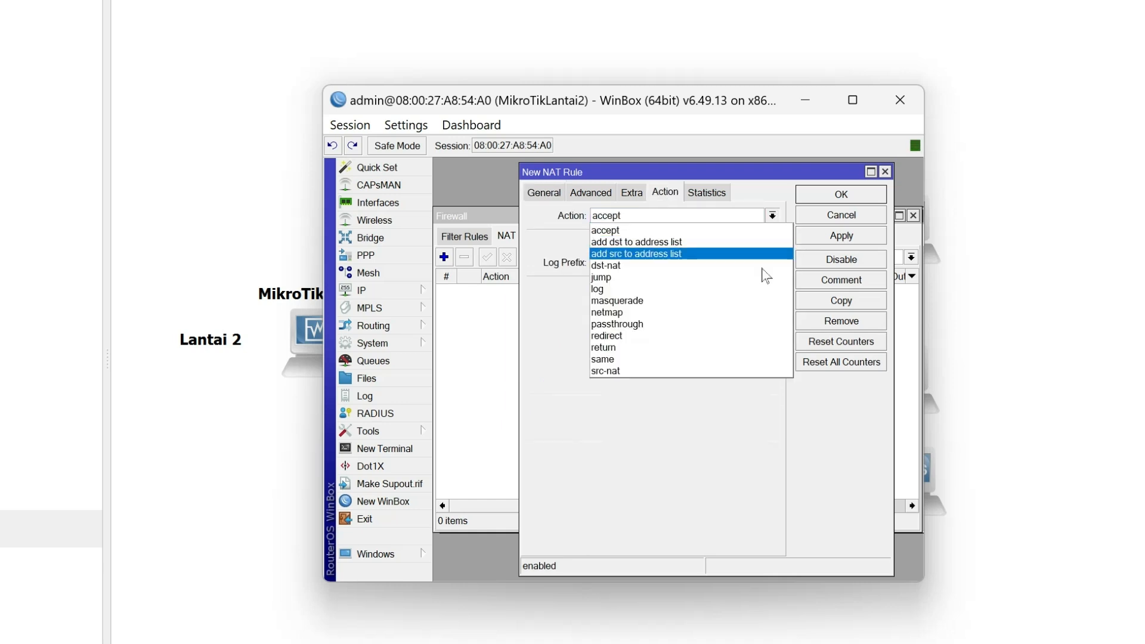
{"action": "left_click", "coordinate": [766, 299]}
{"action": "left_click", "coordinate": [851, 241]}
{"action": "left_click", "coordinate": [844, 195]}
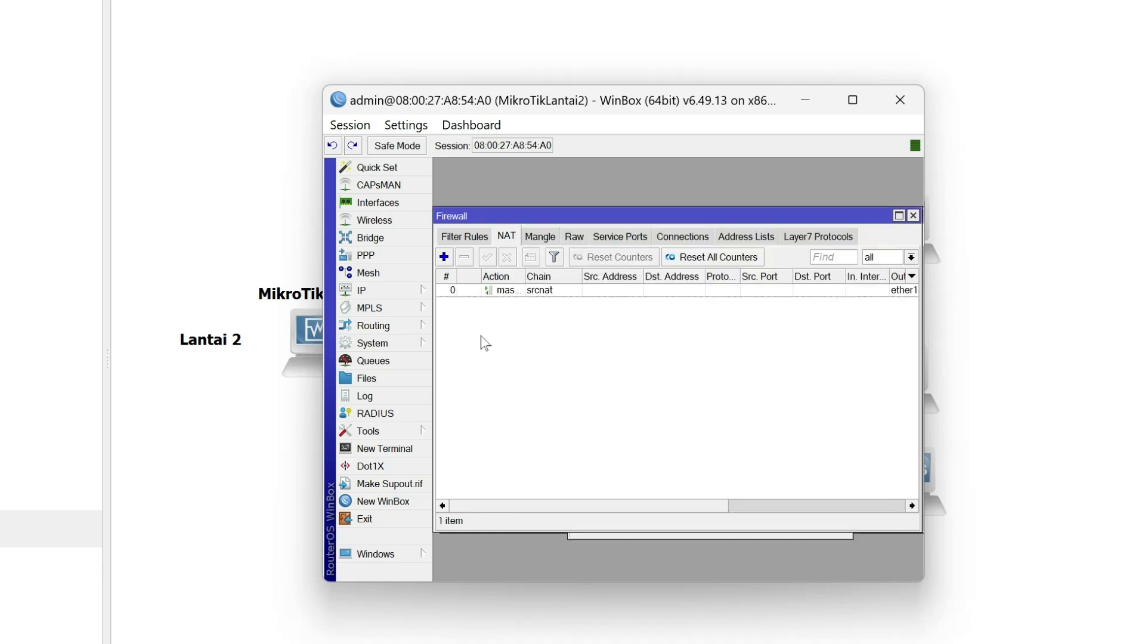
Start the DHCP server setup and choose etherLAN as the server interface.
{"action": "left_click", "coordinate": [379, 292]}
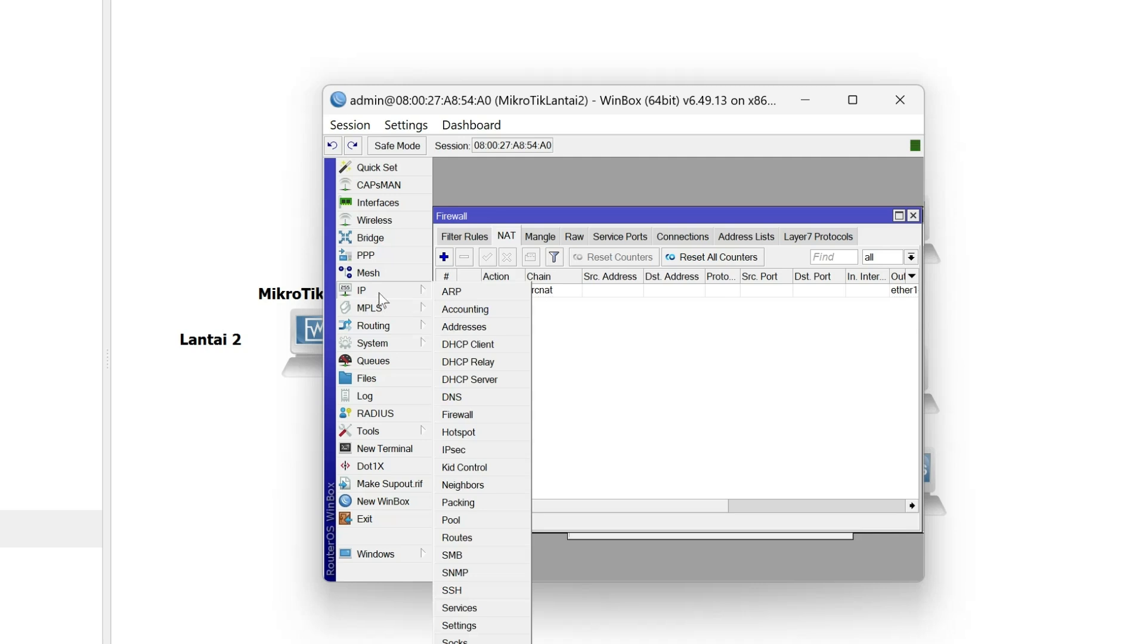
{"action": "left_click", "coordinate": [517, 383]}
{"action": "left_click_drag", "start_coordinate": [667, 263], "coordinate": [660, 202]}
{"action": "left_click", "coordinate": [666, 245]}
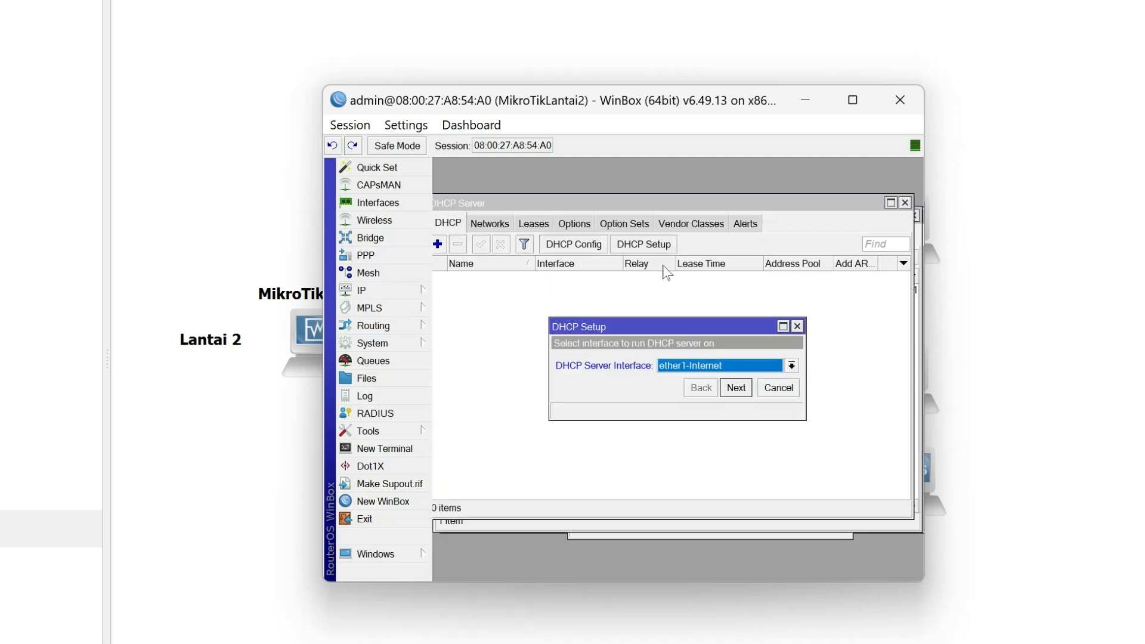
{"action": "left_click", "coordinate": [778, 373]}
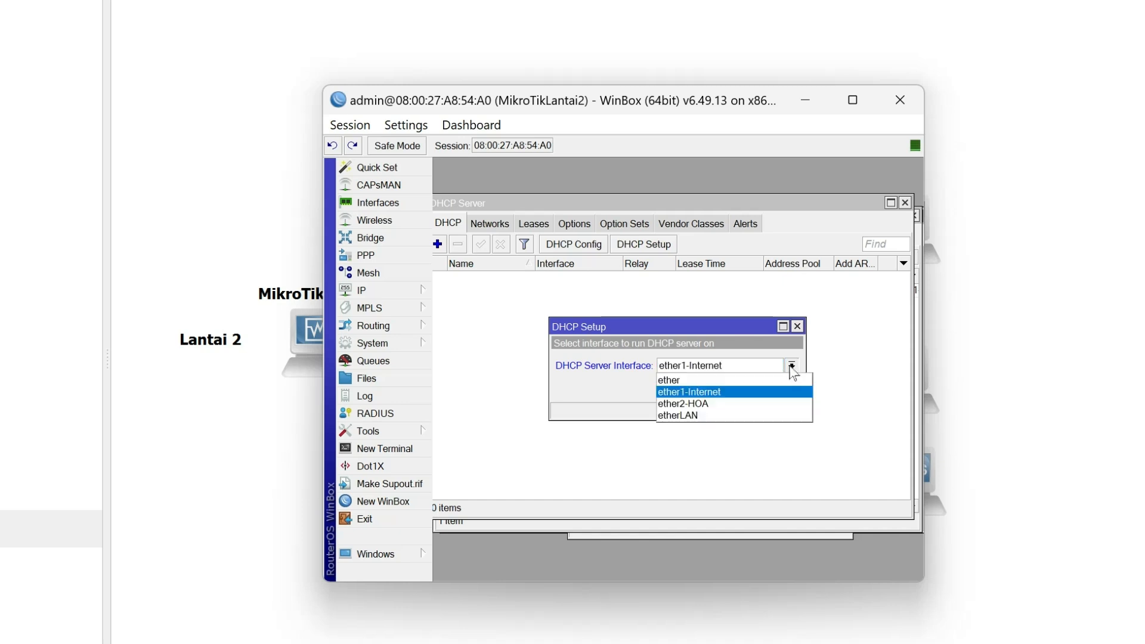
{"action": "left_click", "coordinate": [778, 409]}
{"action": "left_click", "coordinate": [736, 388]}
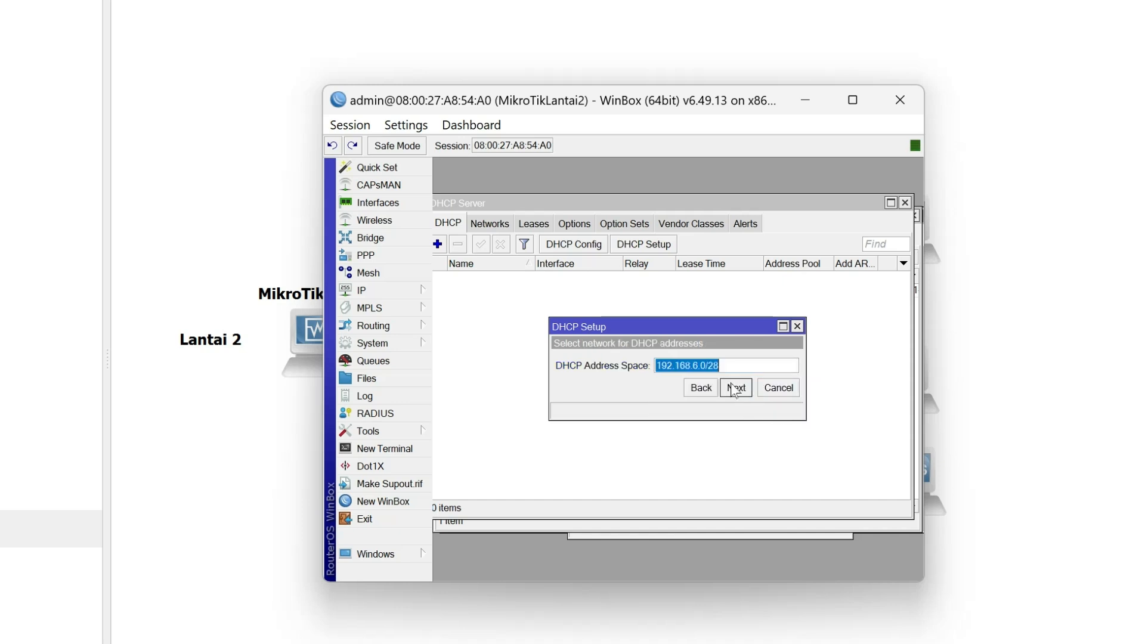
Finish the DHCP setup with address space 192.168.6.0/28, DNS server 192.168.43.149 and the other proposed defaults.
{"action": "left_click", "coordinate": [735, 388]}
{"action": "left_click", "coordinate": [735, 388]}
{"action": "left_click", "coordinate": [736, 388]}
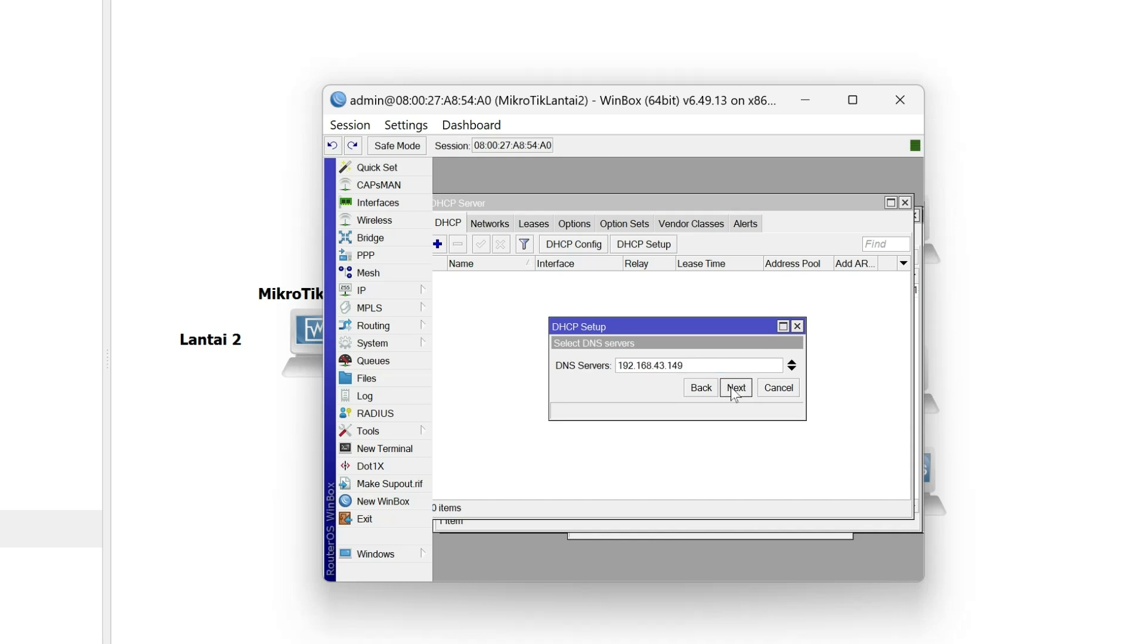
{"action": "left_click", "coordinate": [736, 389]}
{"action": "left_click", "coordinate": [735, 388]}
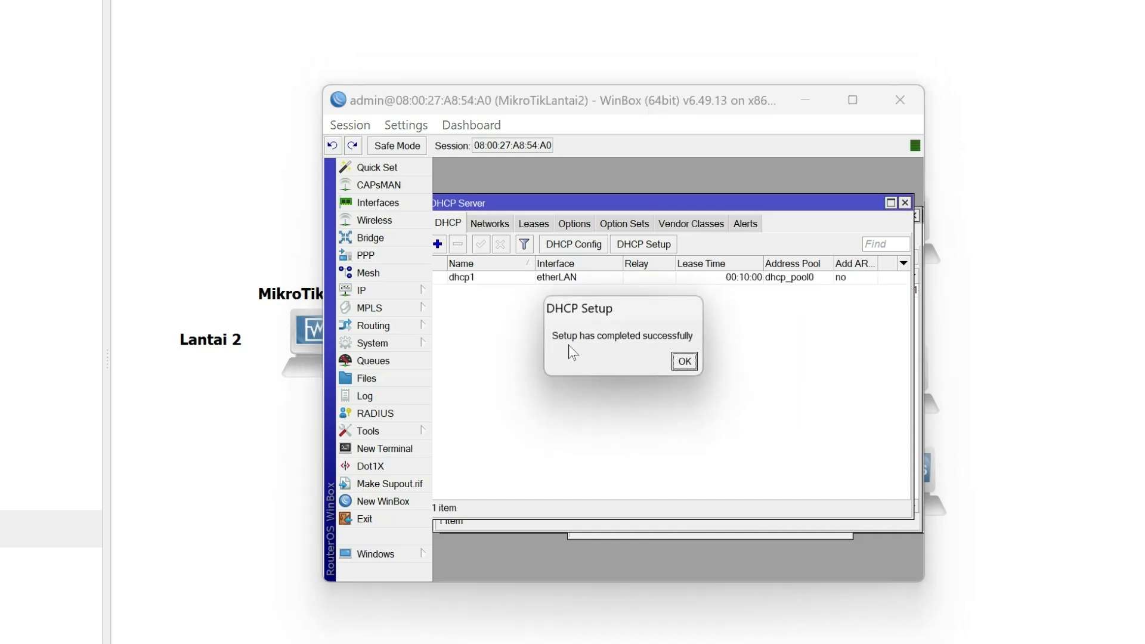
{"action": "left_click", "coordinate": [684, 361]}
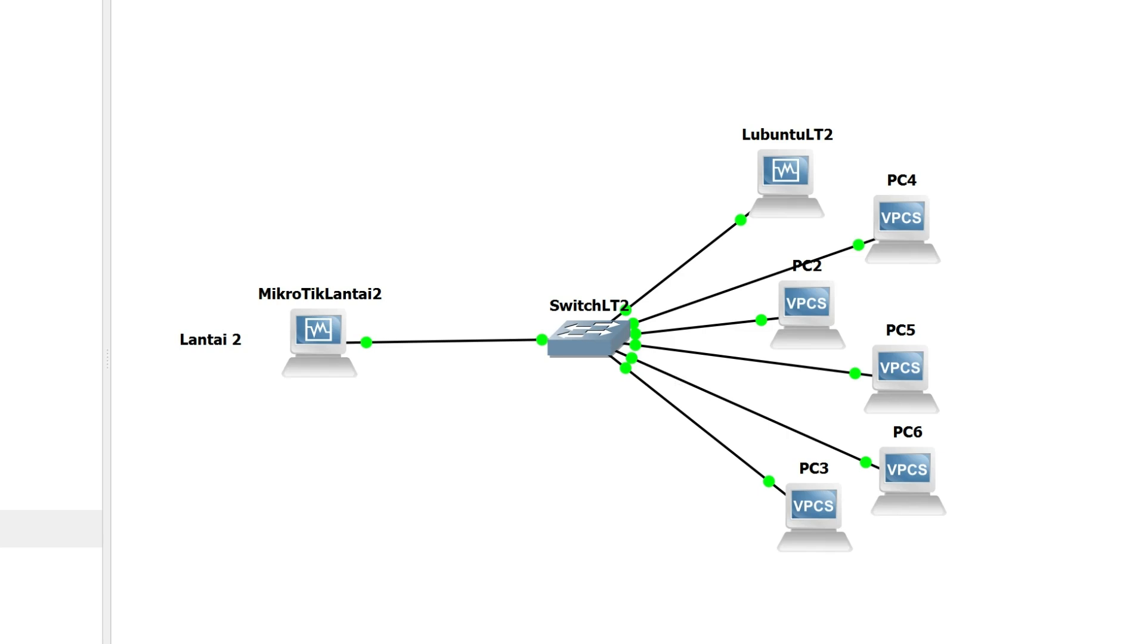
Open MikroTikLantai2's DNS settings in WinBox, apply them with servers 8.8.8.8 and 8.8.4.4, and return to the GNS3 topology.
{"action": "left_click", "coordinate": [886, 640]}
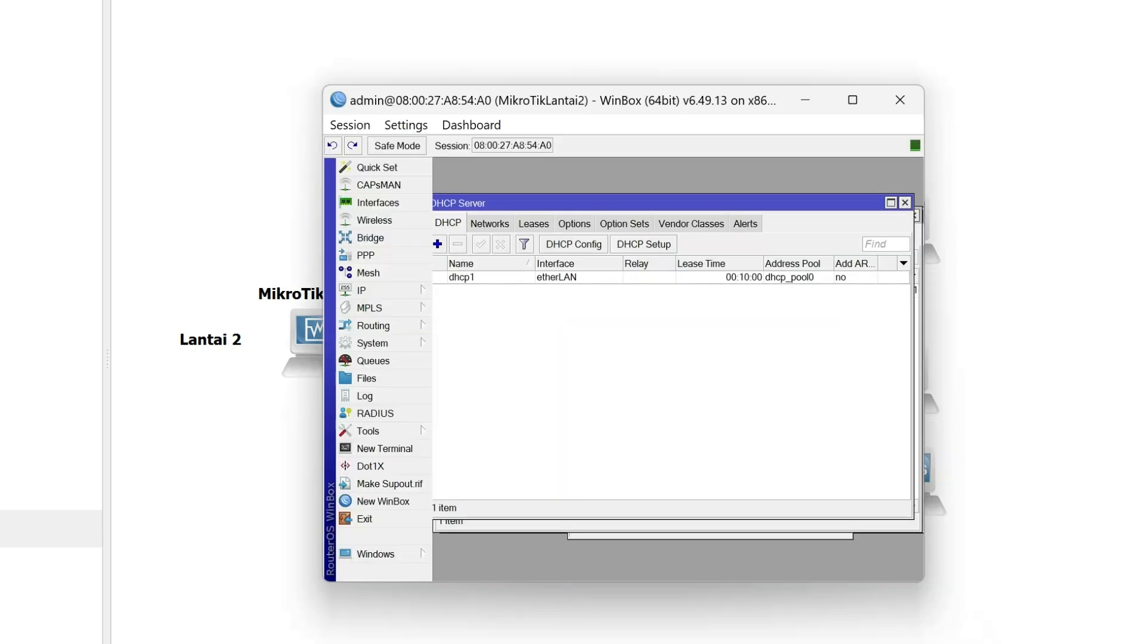
{"action": "left_click", "coordinate": [363, 293]}
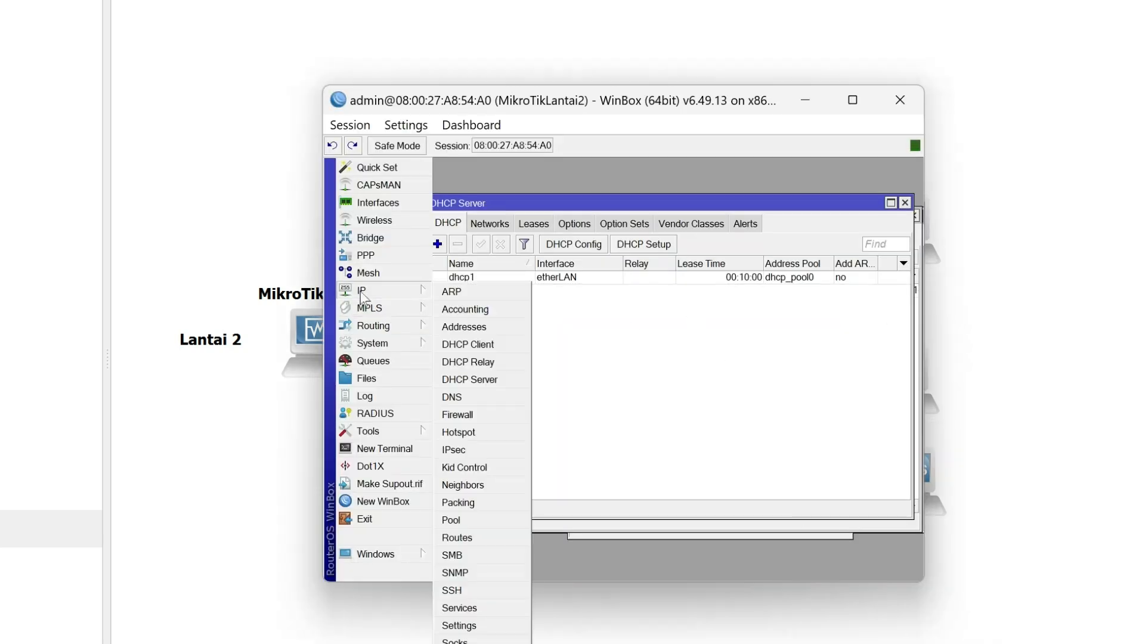
{"action": "left_click", "coordinate": [489, 398]}
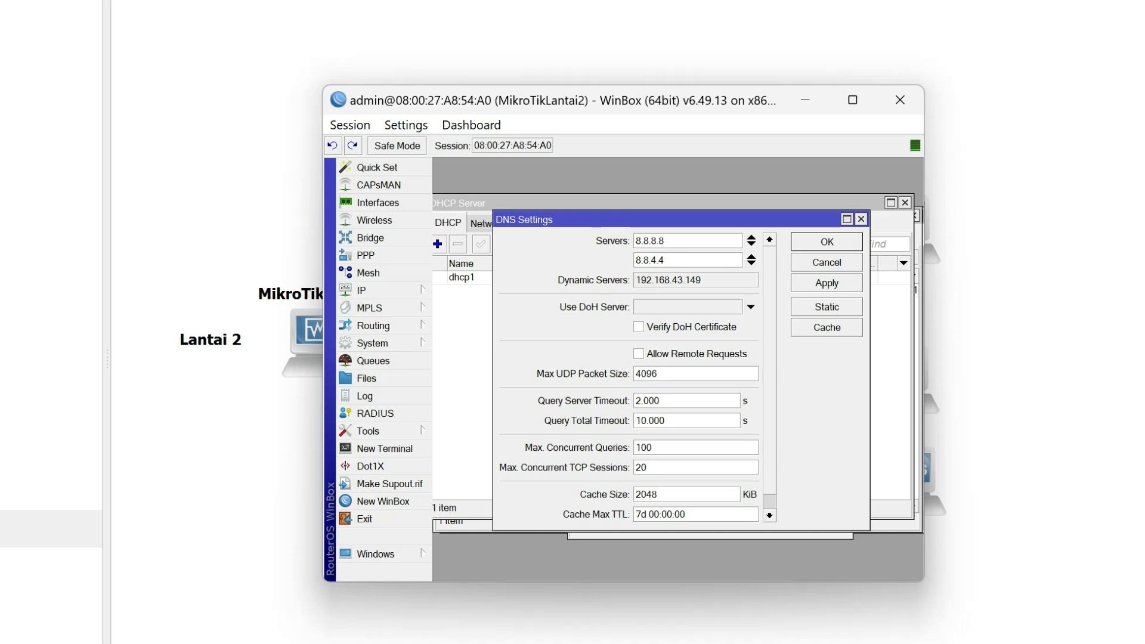
{"action": "left_click", "coordinate": [845, 278]}
{"action": "left_click", "coordinate": [851, 242]}
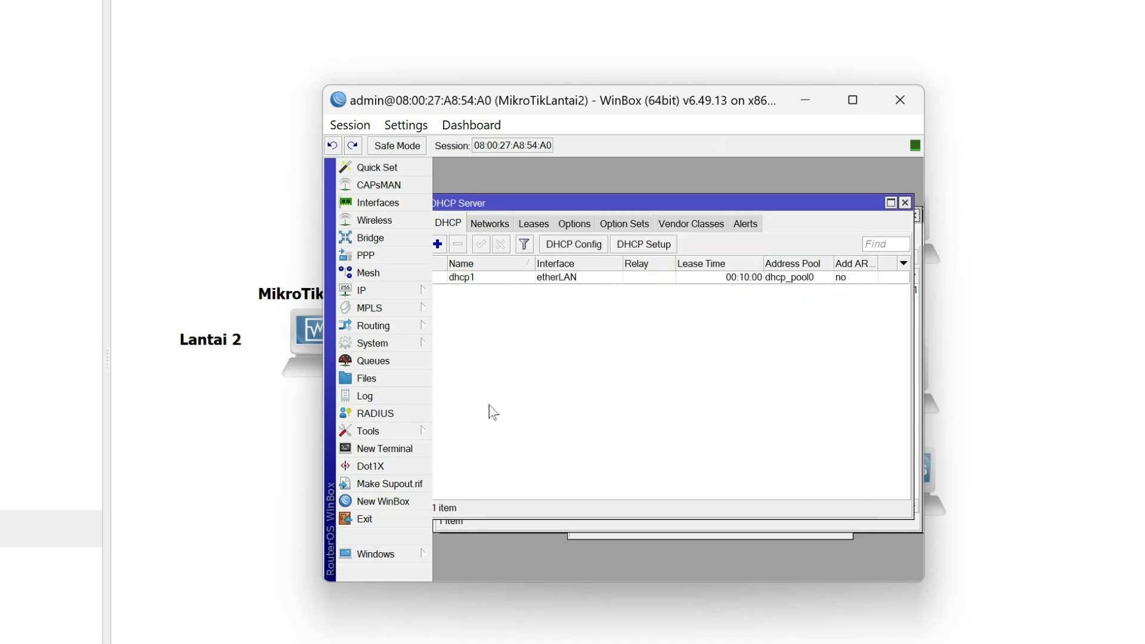
{"action": "left_click", "coordinate": [807, 100]}
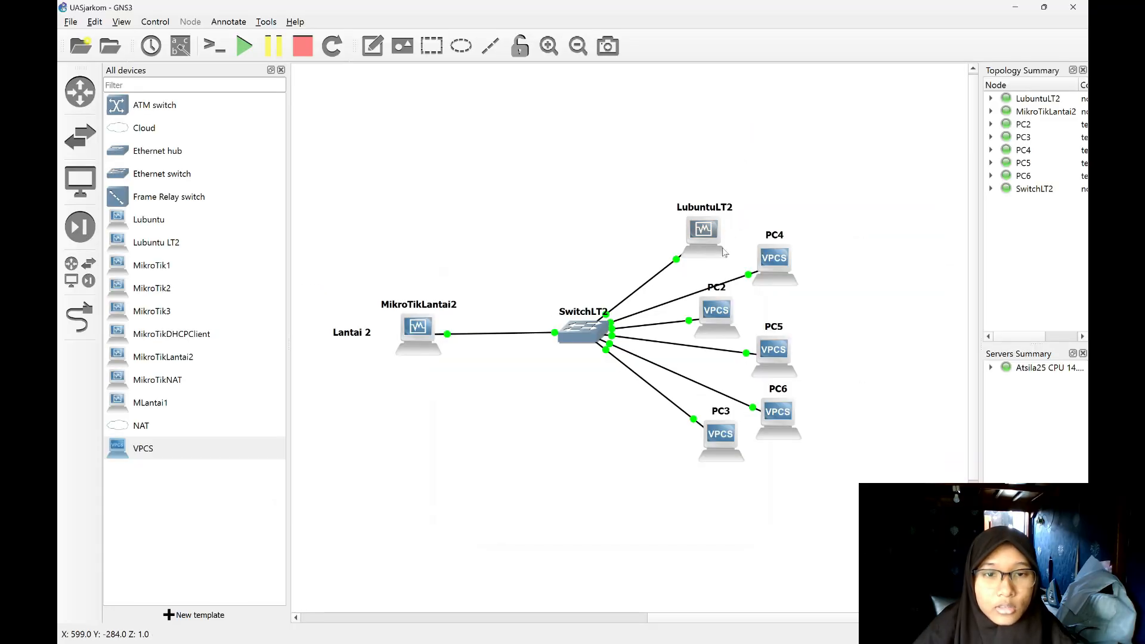
Open the console of PC2 and examine its current IP configuration with the show command.
{"action": "double_click", "coordinate": [727, 321]}
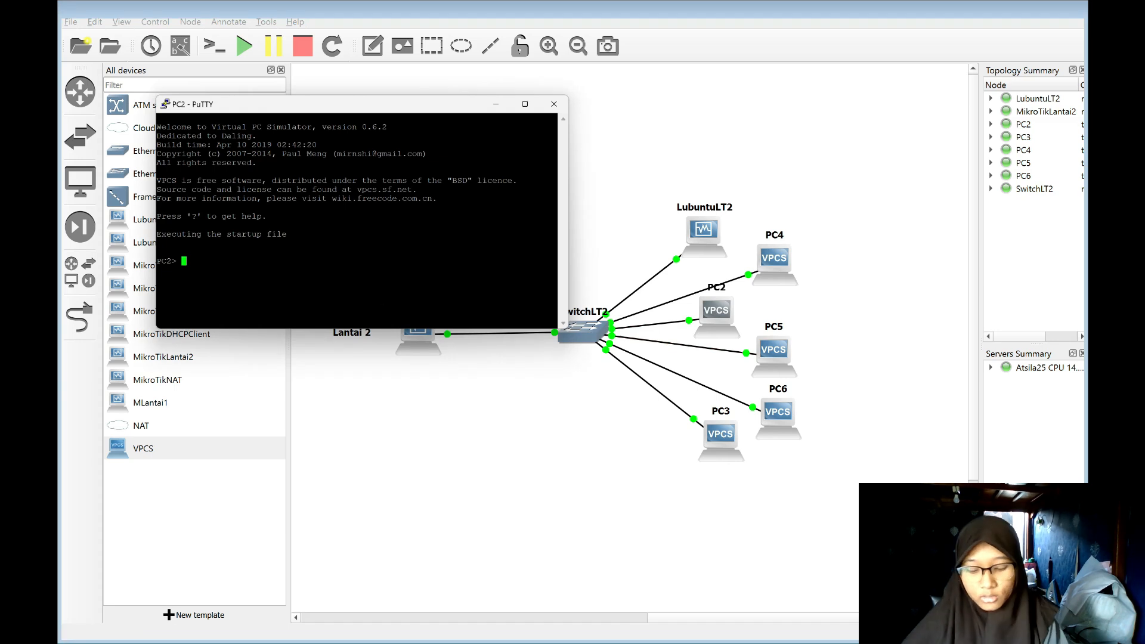
{"action": "type", "text": "show"}
{"action": "key", "text": "Return"}
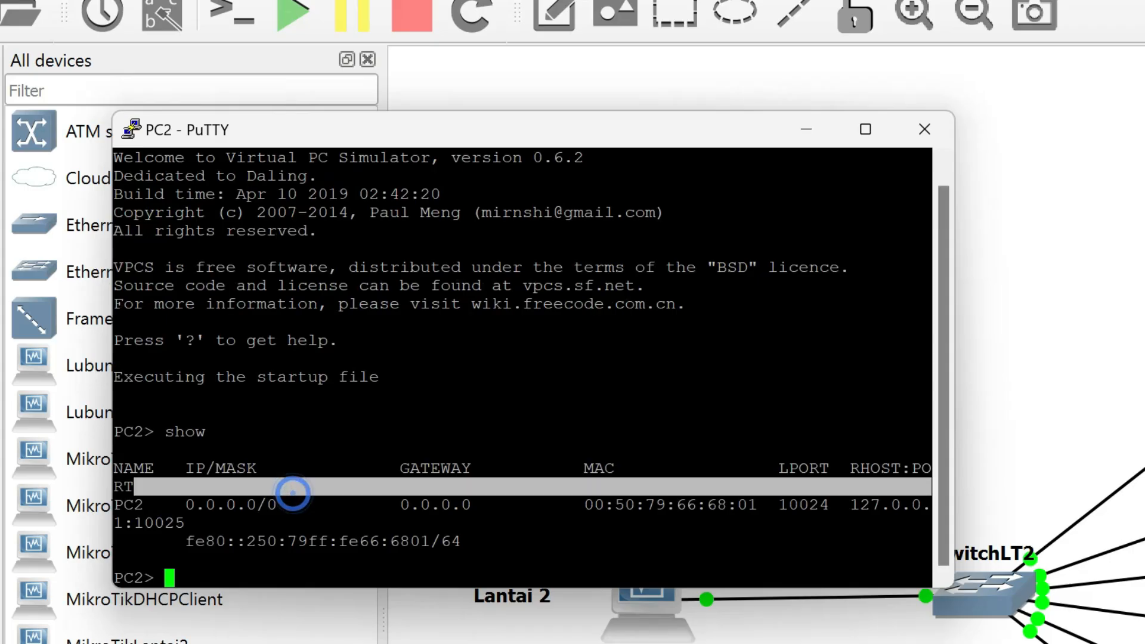
{"action": "left_click_drag", "start_coordinate": [187, 504], "coordinate": [183, 524]}
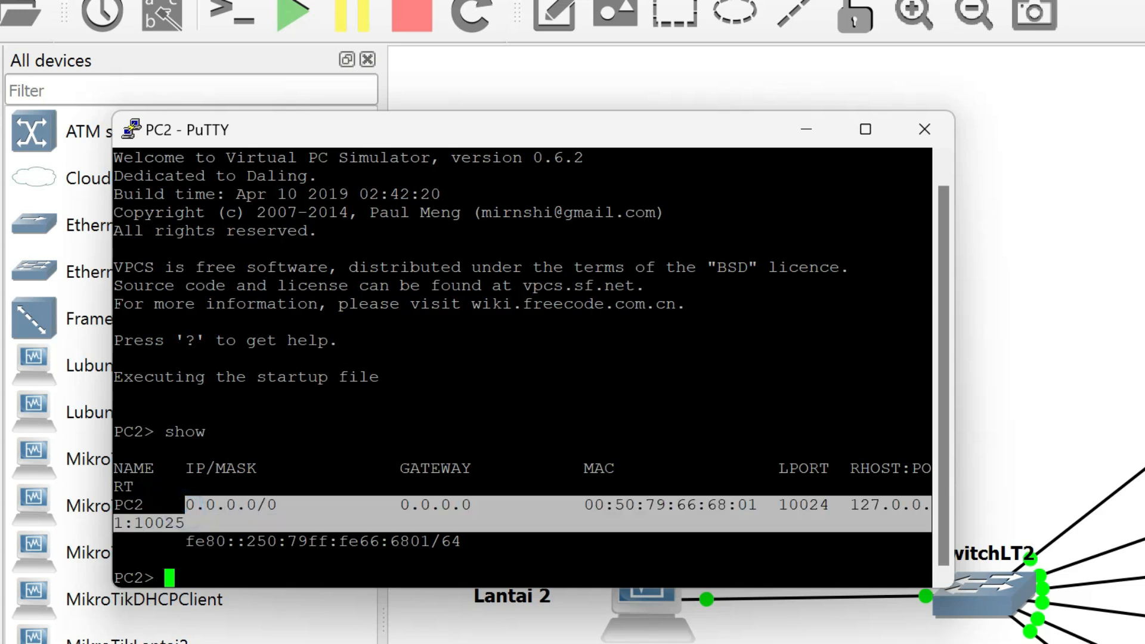
{"action": "left_click", "coordinate": [340, 572]}
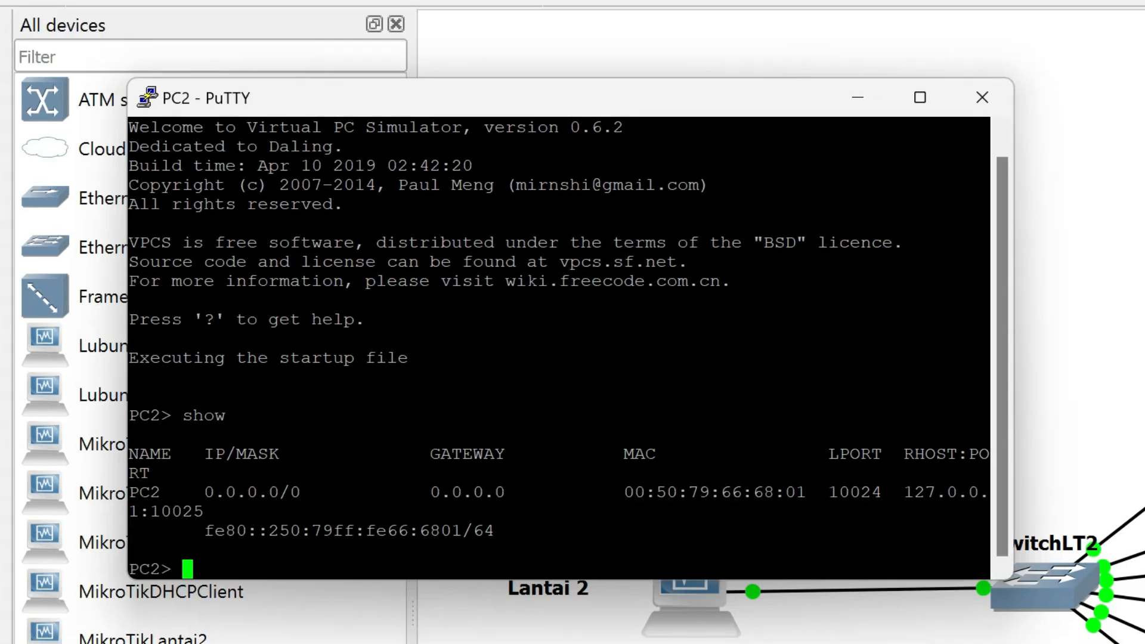
Request an IP address for PC2 with ip dhcp -r and examine the assigned address and gateway.
{"action": "type", "text": "ip dhcp -r"}
{"action": "key", "text": "Return"}
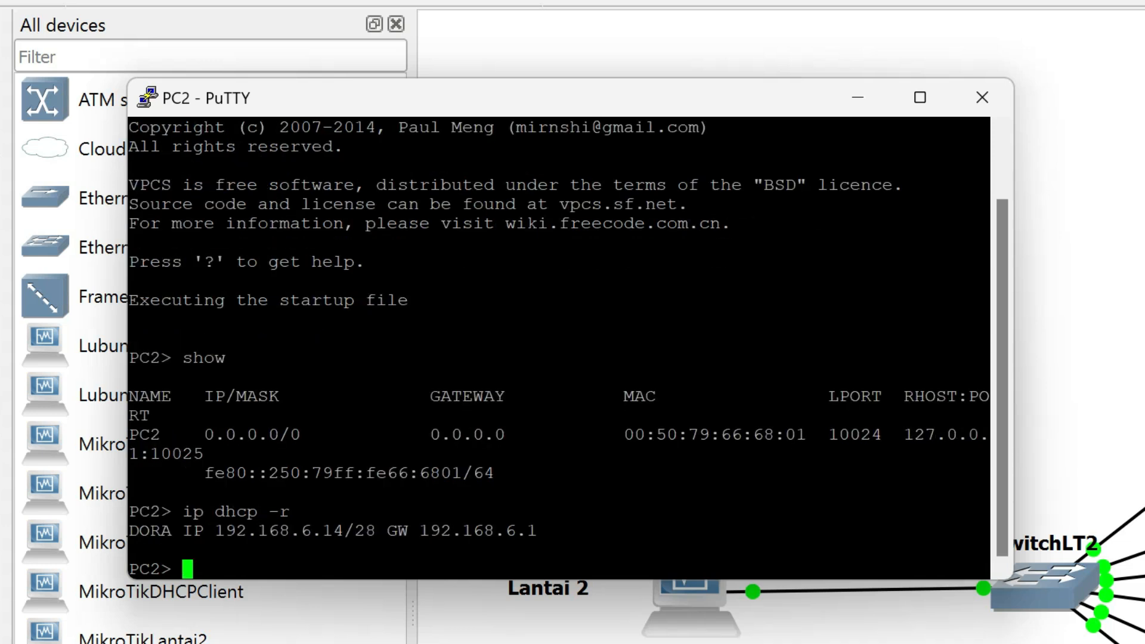
{"action": "left_click_drag", "start_coordinate": [538, 530], "coordinate": [129, 531]}
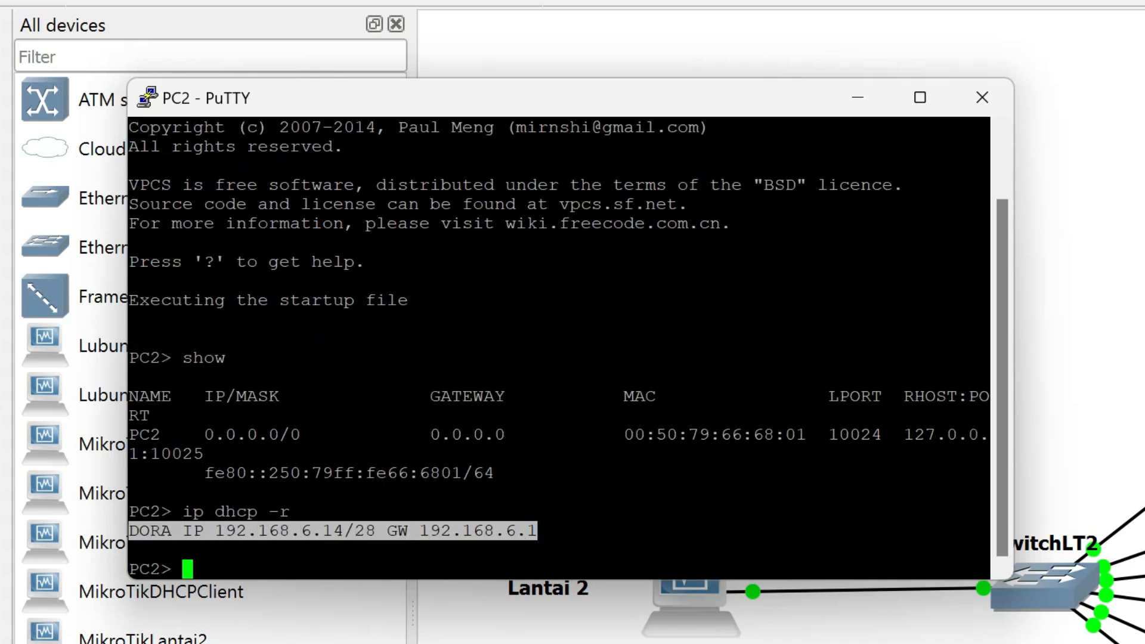
{"action": "left_click", "coordinate": [346, 553]}
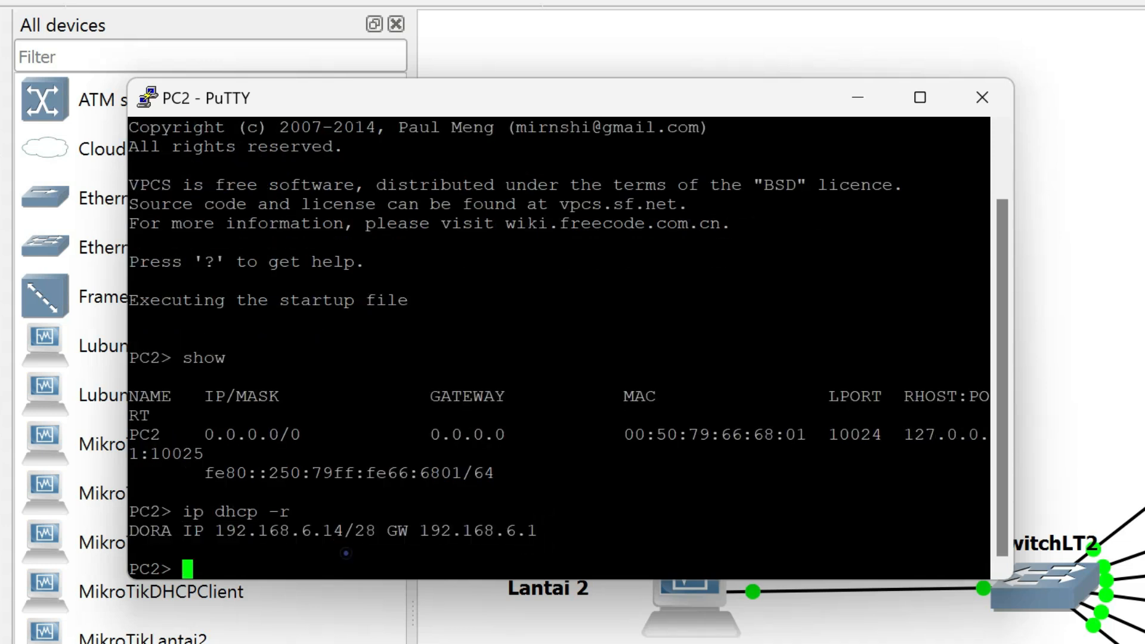
Test PC2's internet access by pinging google.com, and close its console session.
{"action": "type", "text": "ping "}
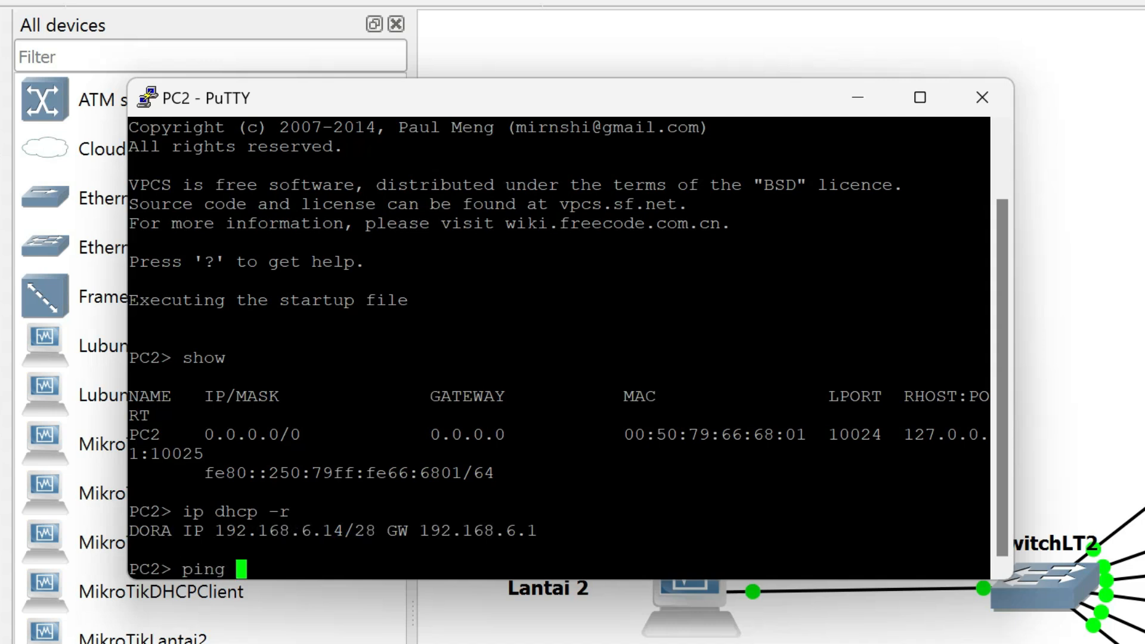
{"action": "type", "text": "google.conm"}
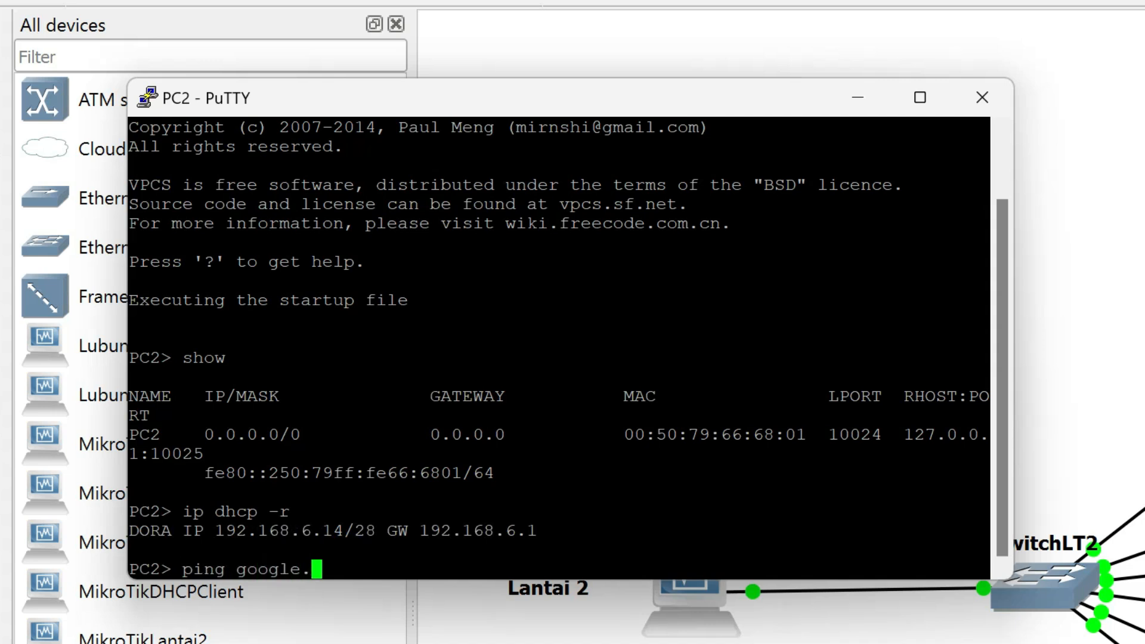
{"action": "key", "text": "BackSpace"}
{"action": "key", "text": "BackSpace"}
{"action": "type", "text": "m"}
{"action": "key", "text": "Return"}
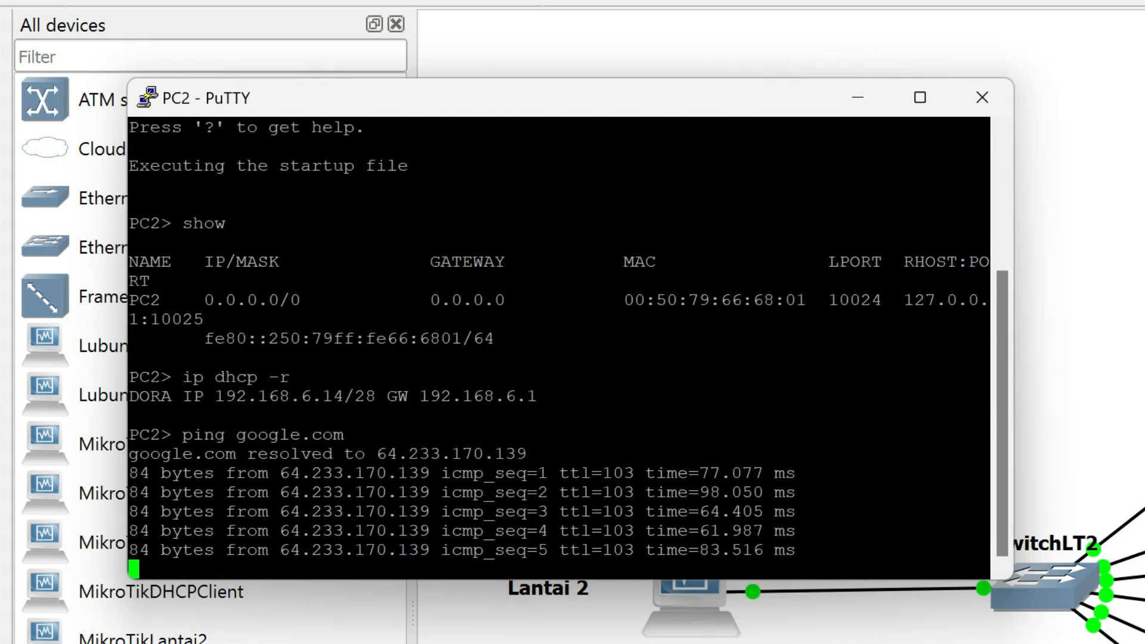
{"action": "left_click", "coordinate": [1003, 107]}
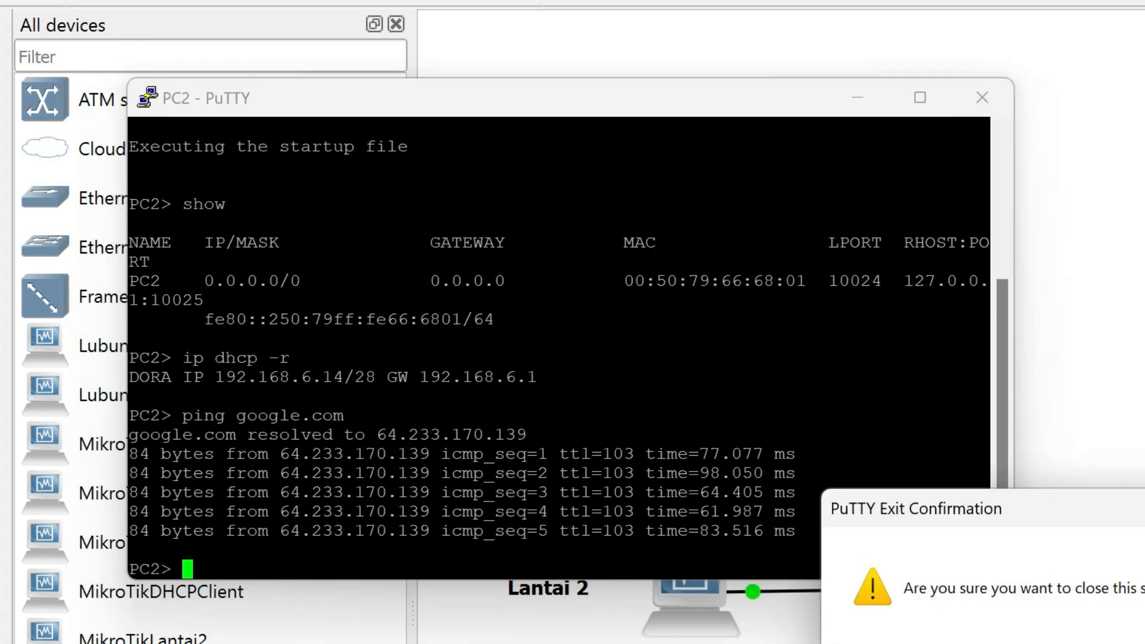
{"action": "key", "text": "Return"}
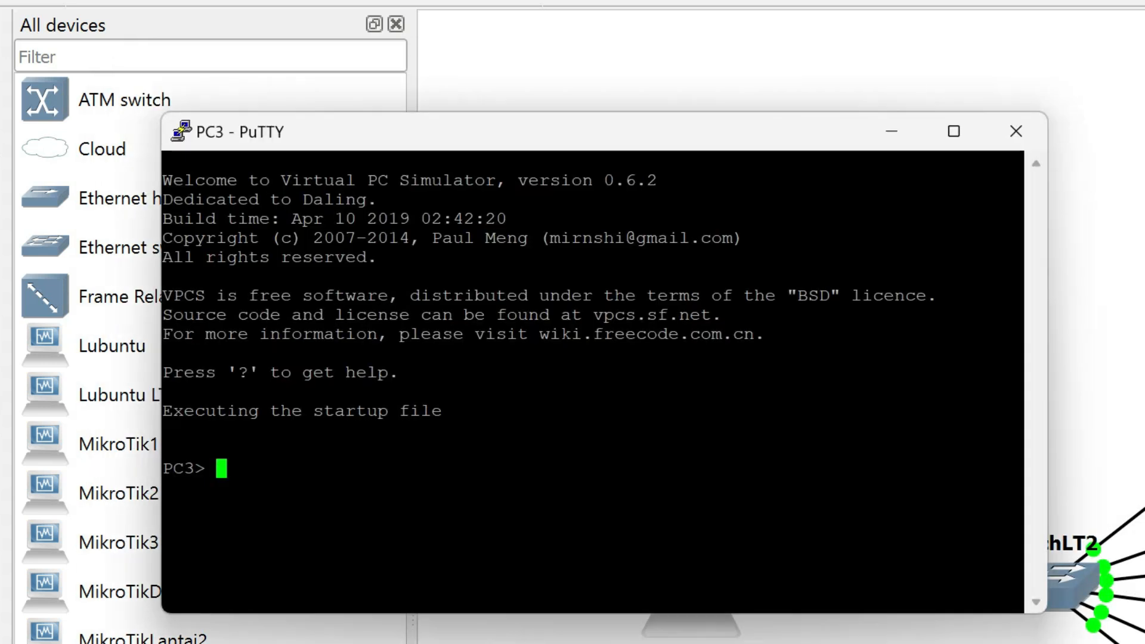
Request an IP address for PC3 with ip dhcp -r in its console and close the session.
{"action": "type", "text": "ip d"}
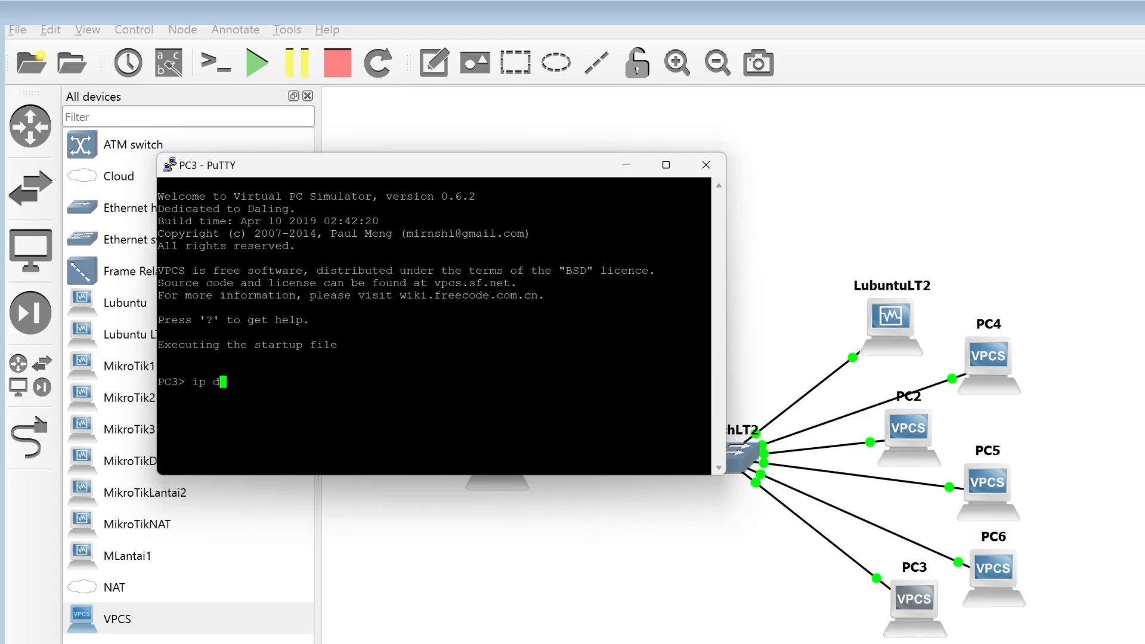
{"action": "type", "text": "hcp -r"}
{"action": "key", "text": "Return"}
{"action": "left_click", "coordinate": [706, 165]}
{"action": "key", "text": "Return"}
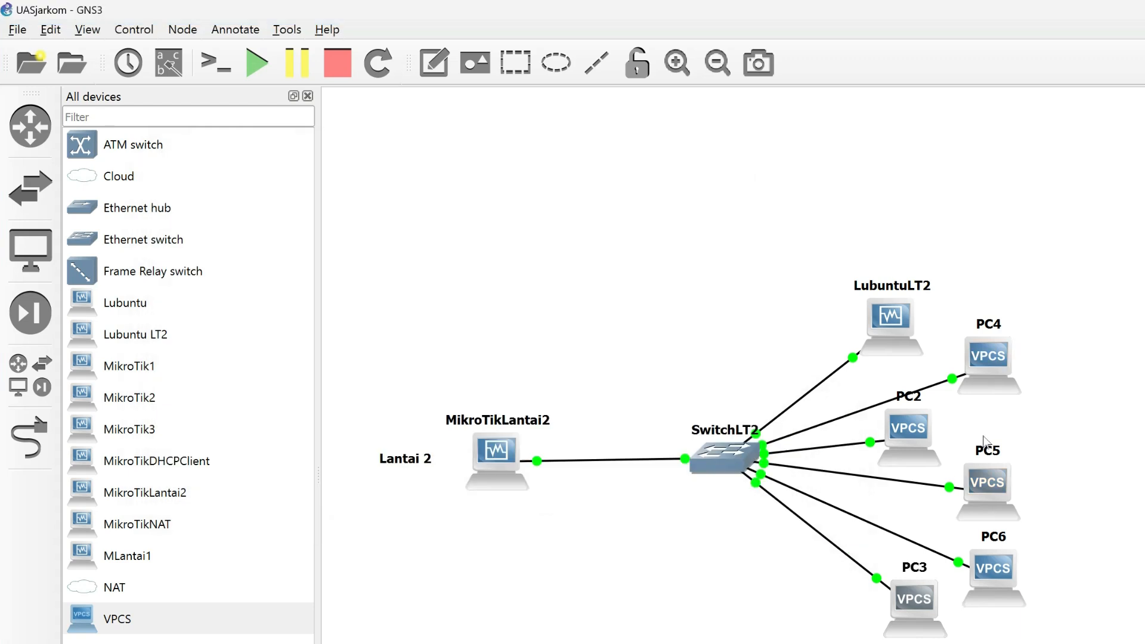
Request an IP address for PC4 with ip dhcp -r in its console and close the session.
{"action": "double_click", "coordinate": [989, 359]}
Request an IP address for PC5 with ip dhcp -r in its console and close the session.
{"action": "type", "text": "ip dhcp -r"}
{"action": "key", "text": "Return"}
{"action": "left_click", "coordinate": [728, 186]}
{"action": "key", "text": "Return"}
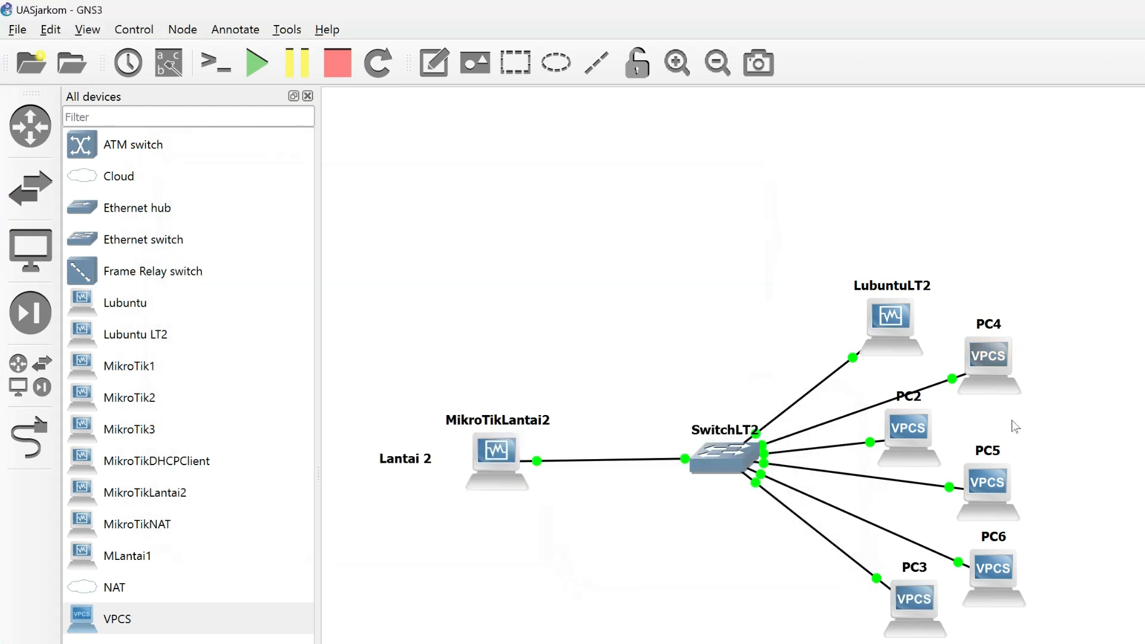
{"action": "double_click", "coordinate": [988, 483]}
Request an IP address for PC6 with ip dhcp -r in its console and examine the assigned address.
{"action": "type", "text": "ip dhcp -r"}
{"action": "key", "text": "Return"}
{"action": "left_click", "coordinate": [778, 192]}
{"action": "left_click", "coordinate": [710, 506]}
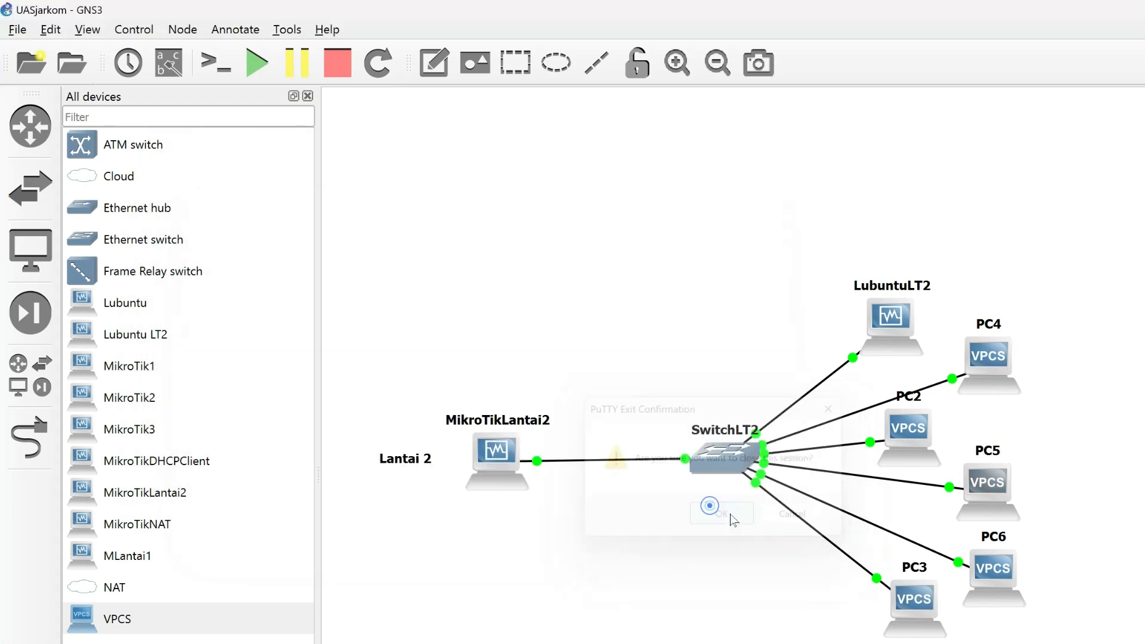
{"action": "double_click", "coordinate": [993, 568]}
{"action": "type", "text": "ip dhcp -r"}
{"action": "key", "text": "Return"}
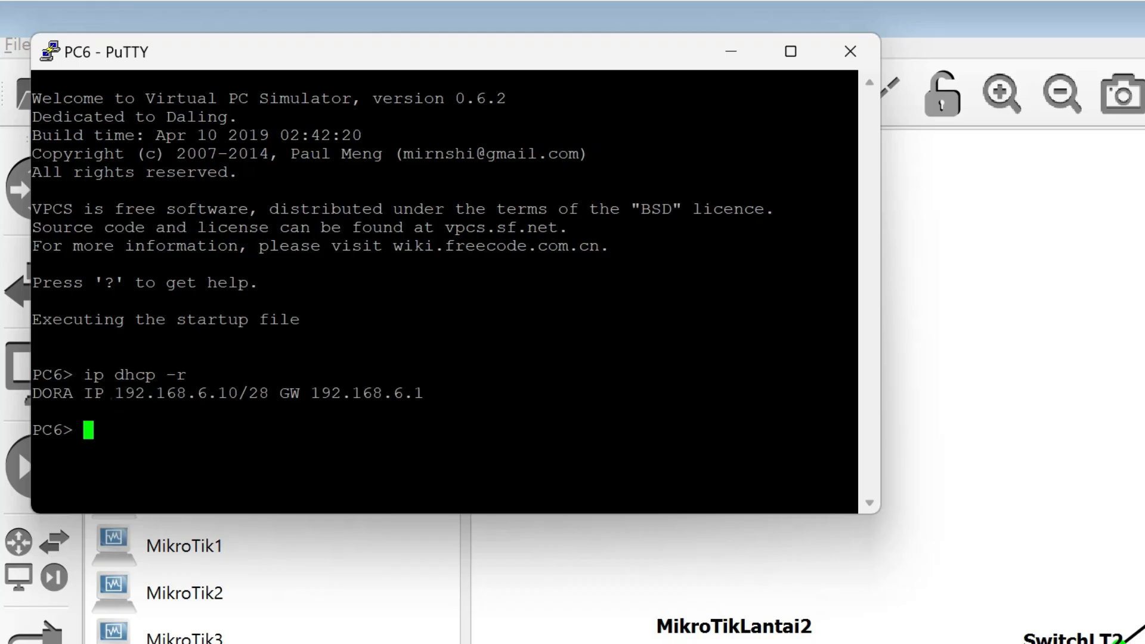
{"action": "left_click_drag", "start_coordinate": [105, 394], "coordinate": [239, 394]}
{"action": "key", "text": "Return"}
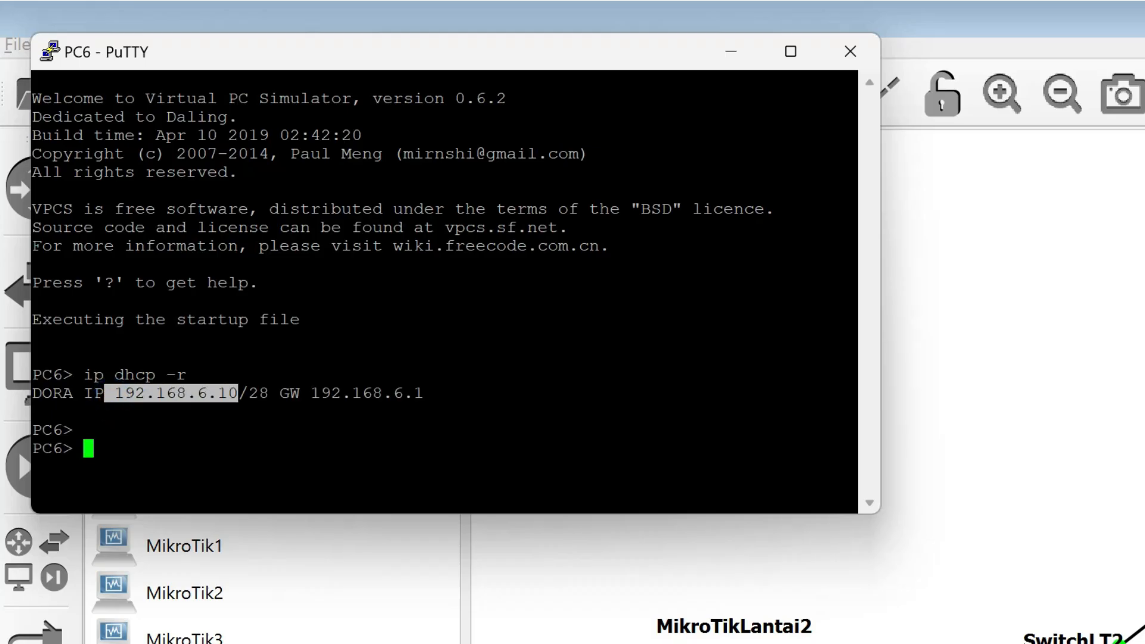
Test the connection from PC6 to PC2 by pinging 192.168.6.14.
{"action": "left_click", "coordinate": [258, 441]}
{"action": "type", "text": "ping "}
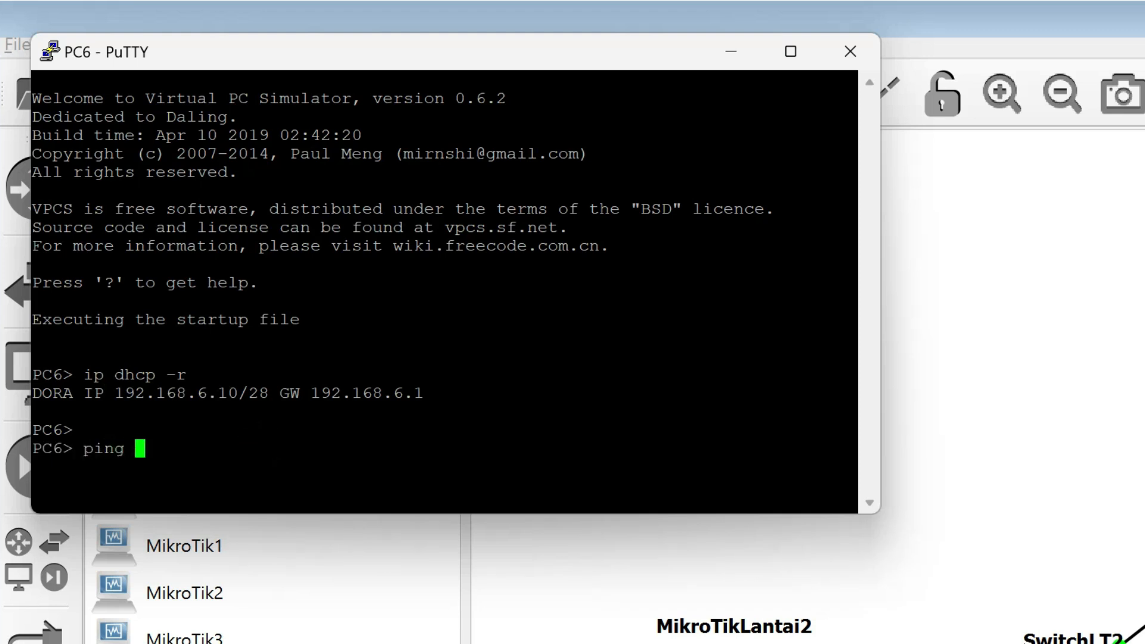
{"action": "type", "text": "192.168"}
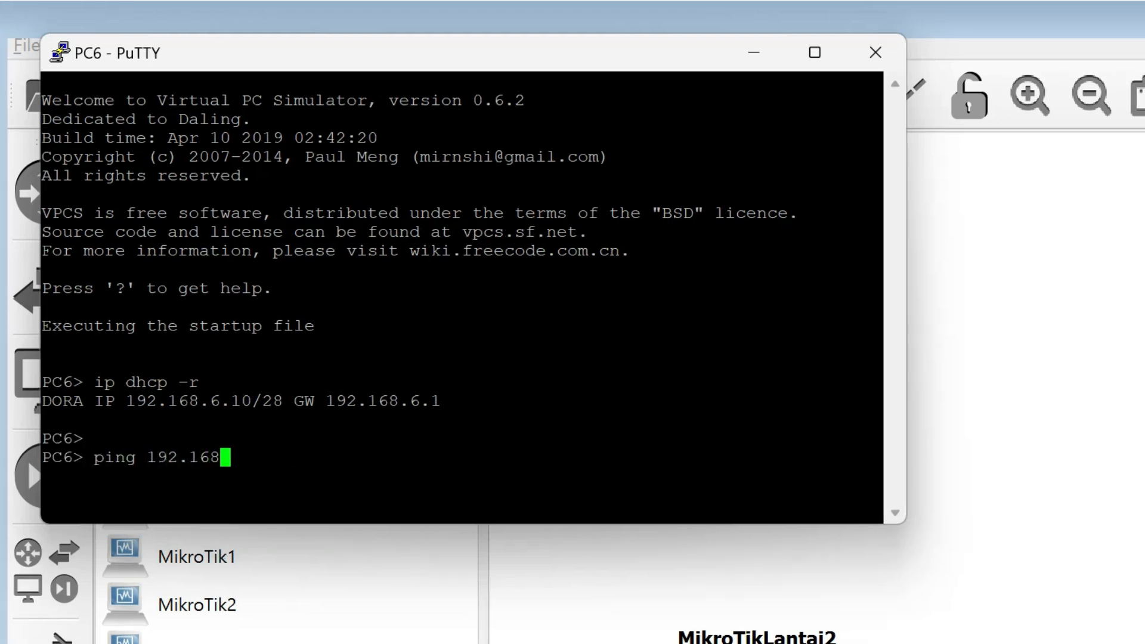
{"action": "type", "text": ".6.14"}
{"action": "key", "text": "Return"}
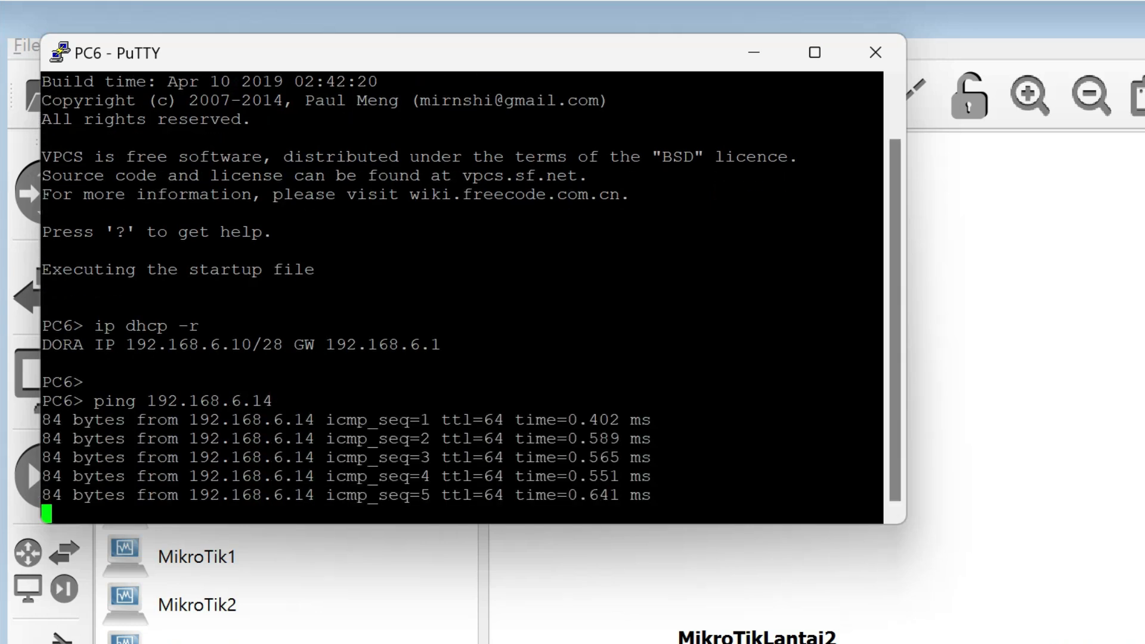
Test PC6's internet access by pinging google.com, and close its console session.
{"action": "type", "text": "ping googl.e"}
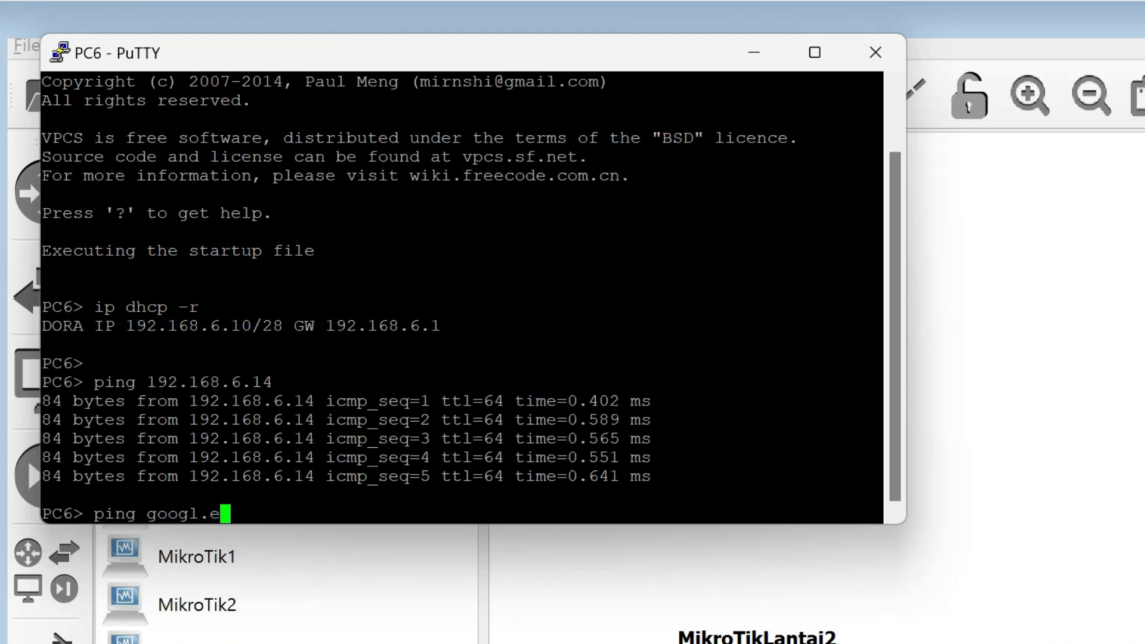
{"action": "key", "text": "BackSpace"}
{"action": "type", "text": "e.com"}
{"action": "key", "text": "Return"}
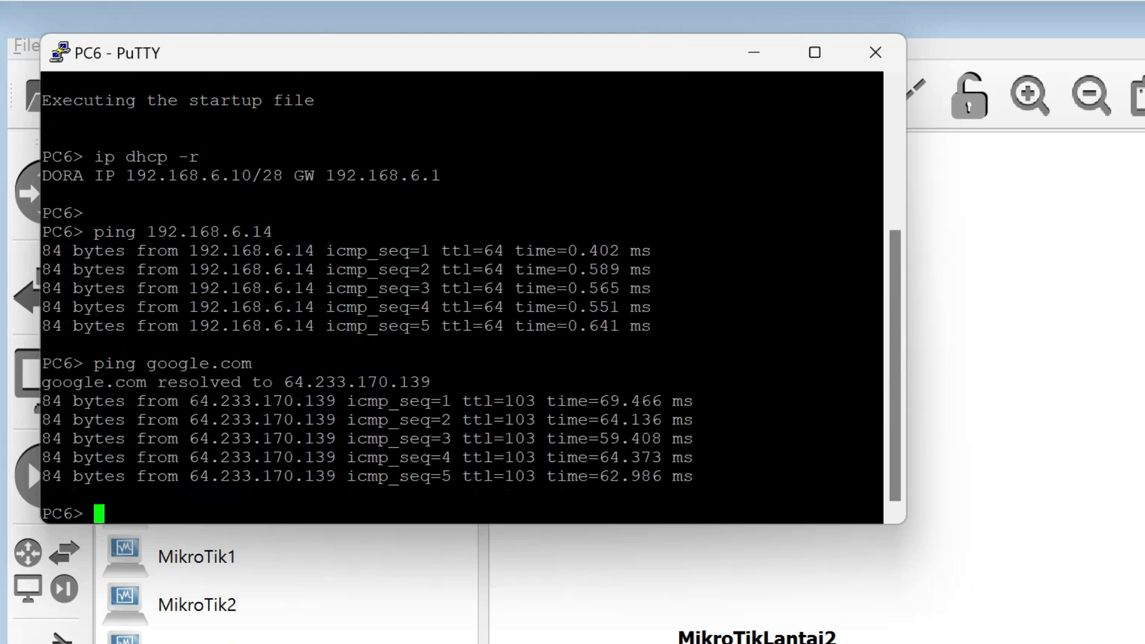
{"action": "left_click", "coordinate": [875, 53]}
{"action": "key", "text": "Return"}
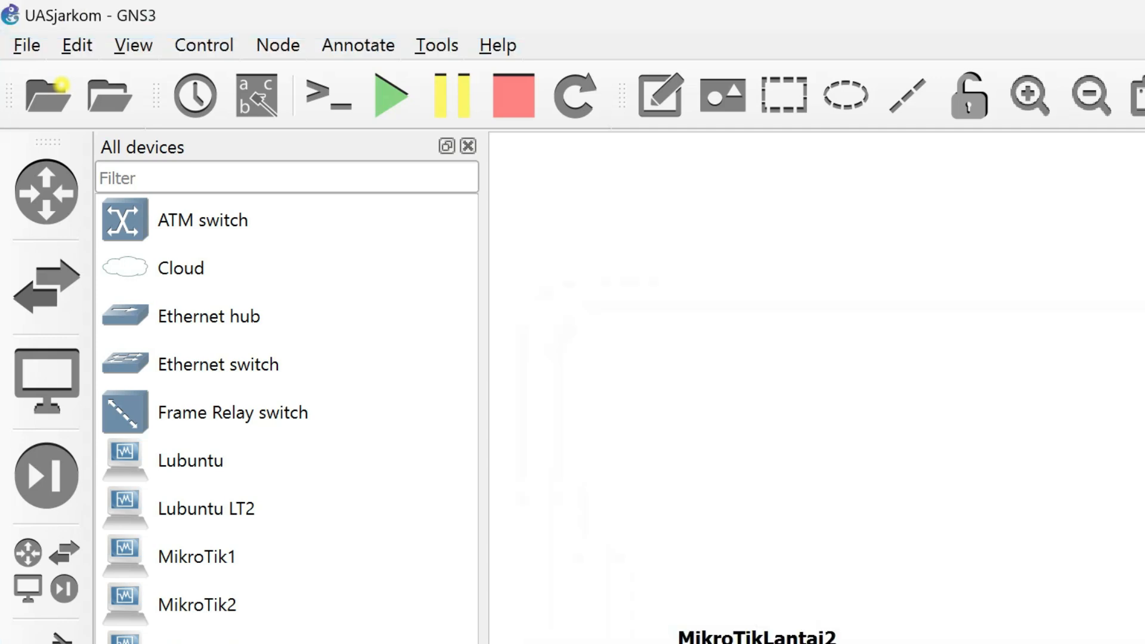
Switch to the Lubuntu virtual machine and open the wired connection Sambungan kabel 1 for editing in Advanced Network Configuration.
{"action": "left_click", "coordinate": [938, 598]}
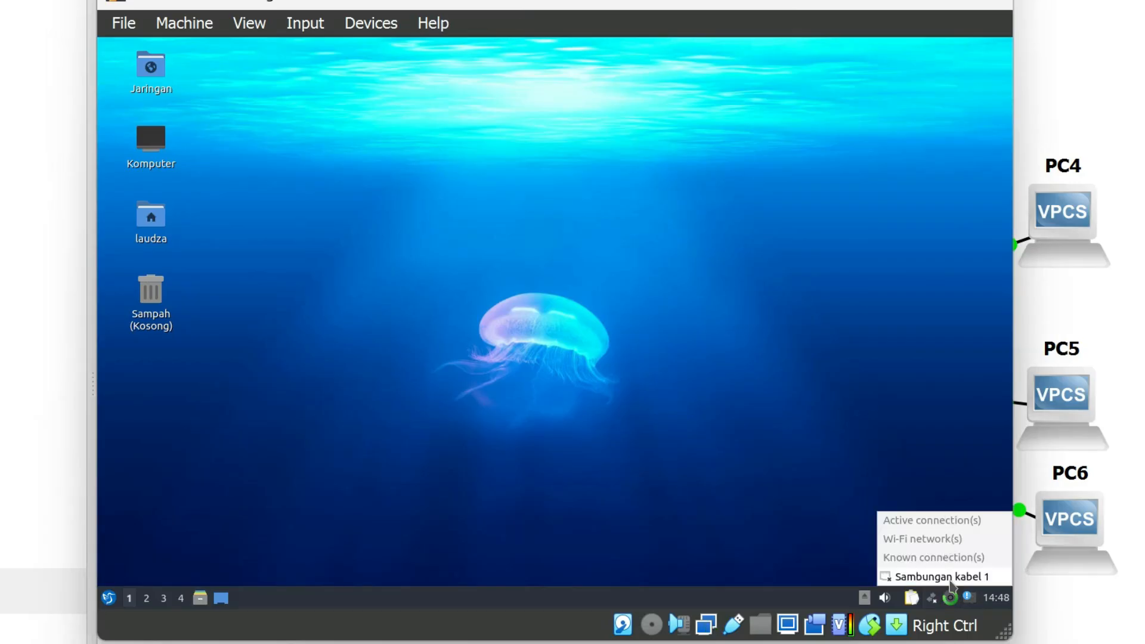
{"action": "left_click", "coordinate": [950, 579]}
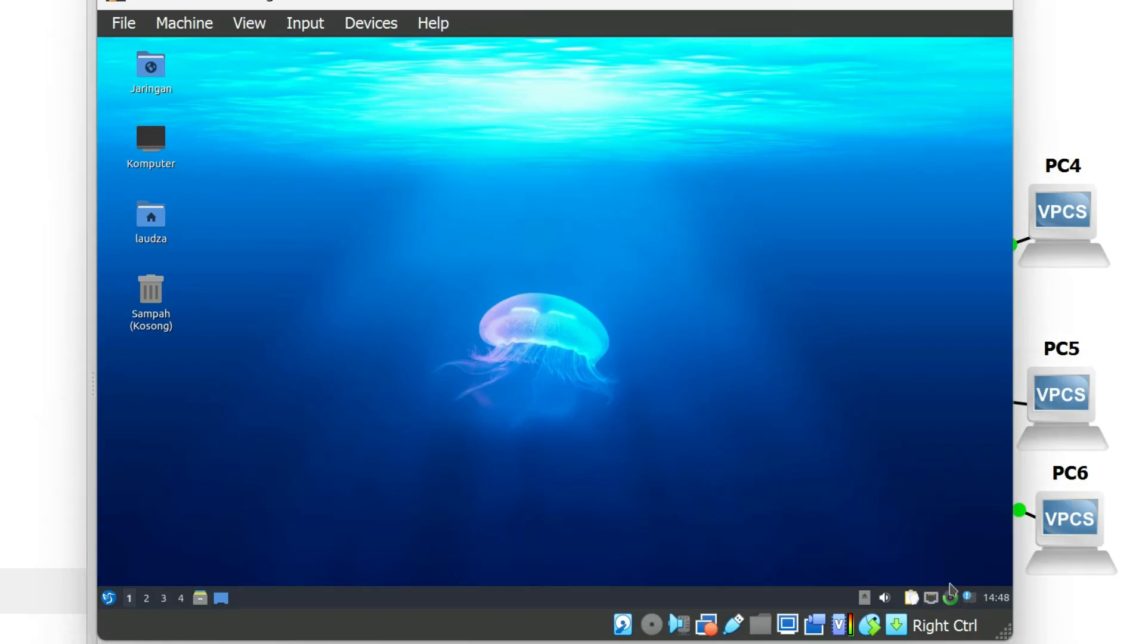
{"action": "left_click", "coordinate": [108, 599]}
{"action": "mouse_move", "coordinate": [141, 490]}
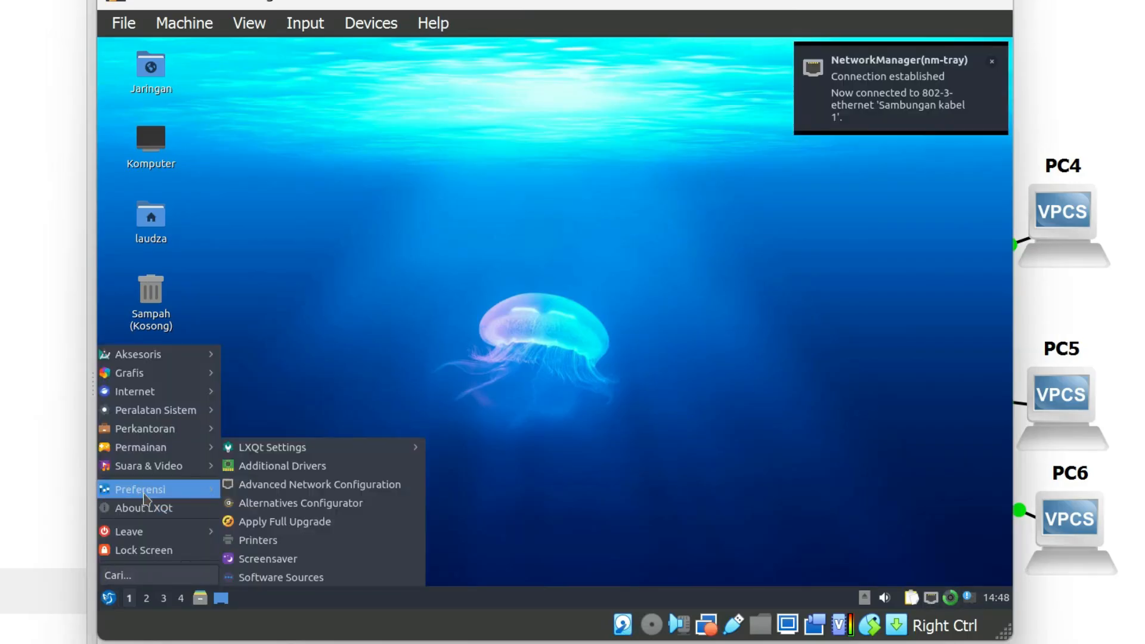
{"action": "left_click", "coordinate": [394, 478]}
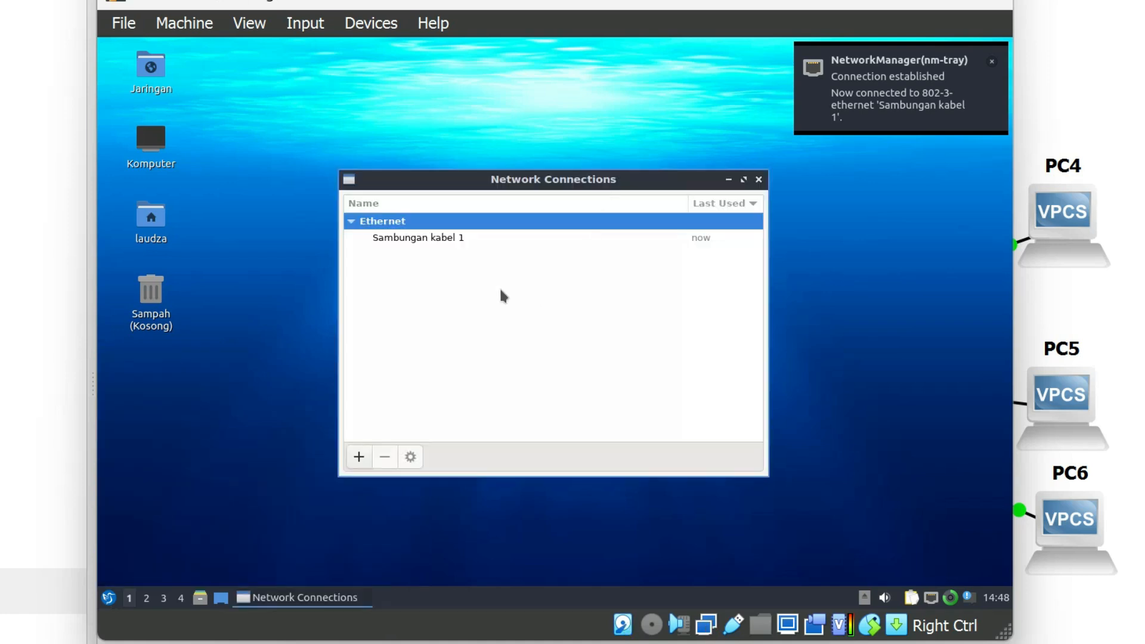
{"action": "double_click", "coordinate": [441, 242]}
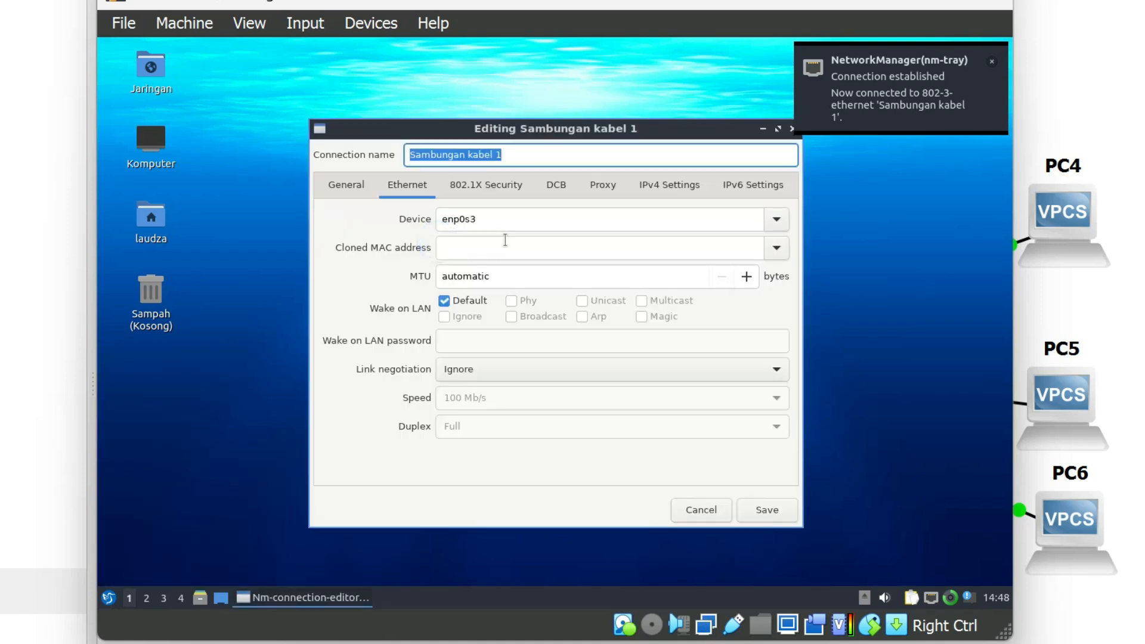
Set the connection's IPv4 method to Automatic (DHCP), save it and close Network Connections.
{"action": "left_click", "coordinate": [658, 190]}
{"action": "left_click", "coordinate": [607, 226]}
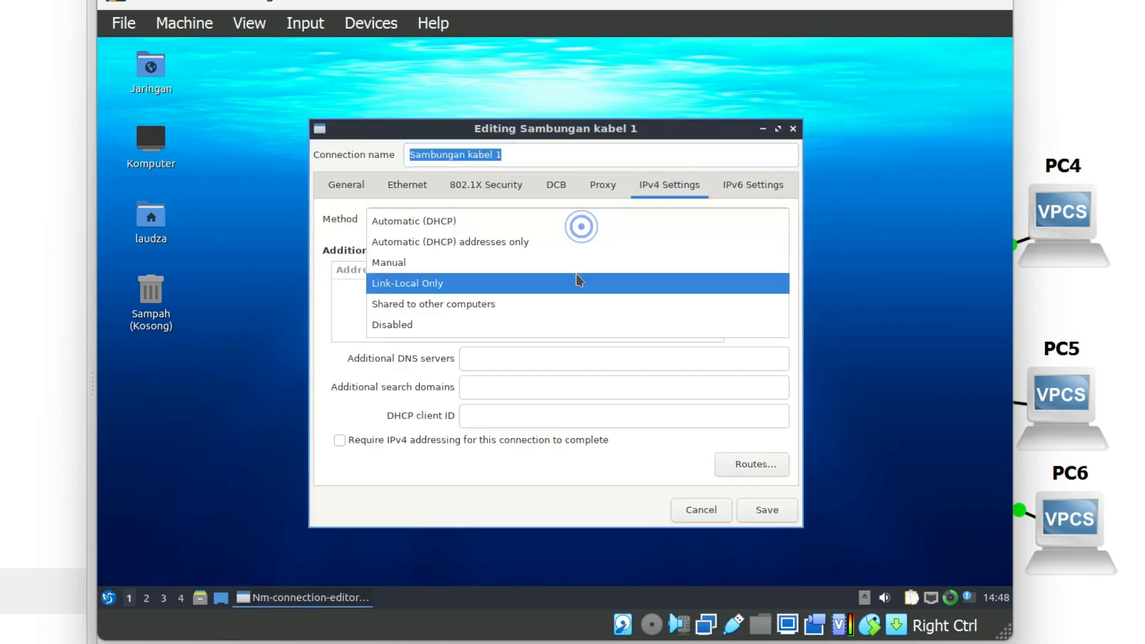
{"action": "left_click", "coordinate": [456, 221]}
{"action": "left_click", "coordinate": [767, 509]}
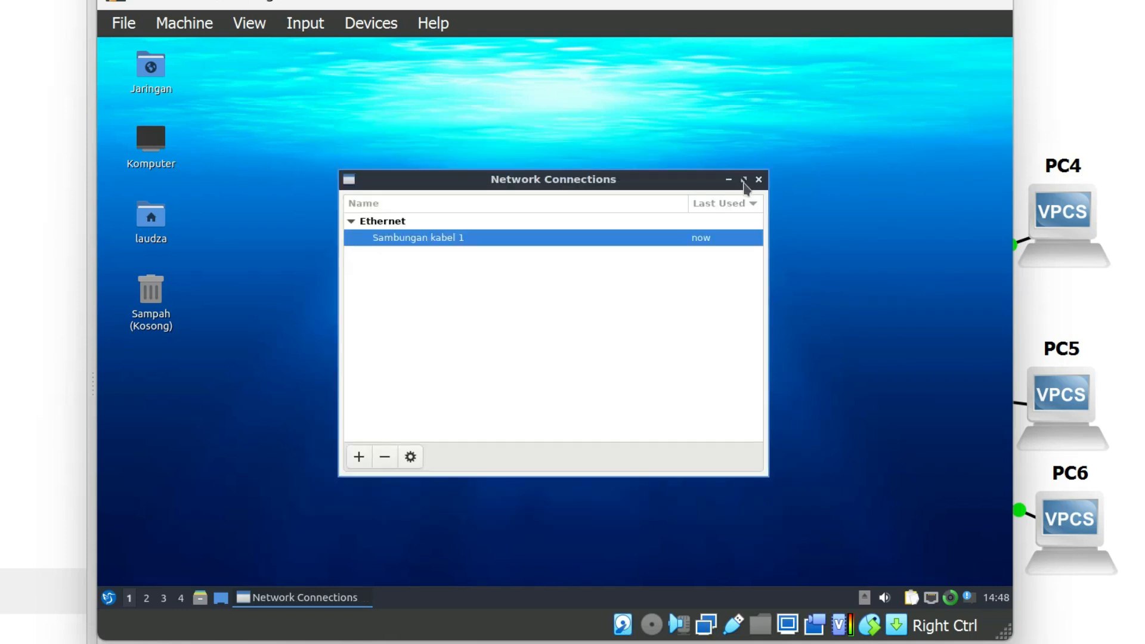
{"action": "left_click", "coordinate": [759, 180]}
Open a QTerminal window in the Lubuntu machine and display its IP address with hostname -I.
{"action": "left_click", "coordinate": [108, 599]}
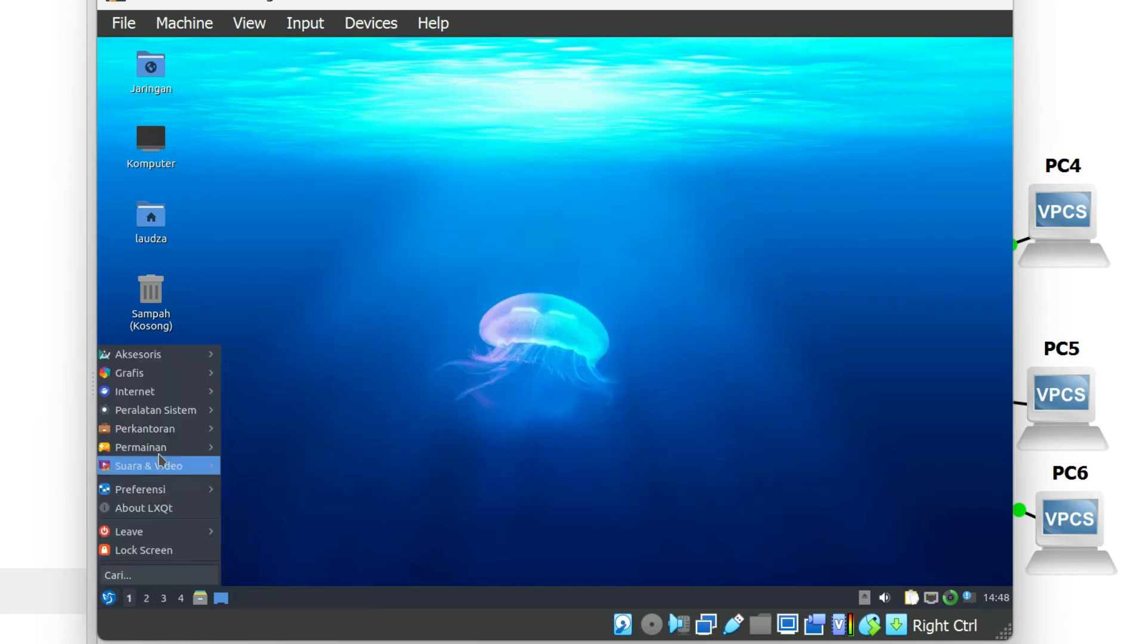
{"action": "mouse_move", "coordinate": [192, 415]}
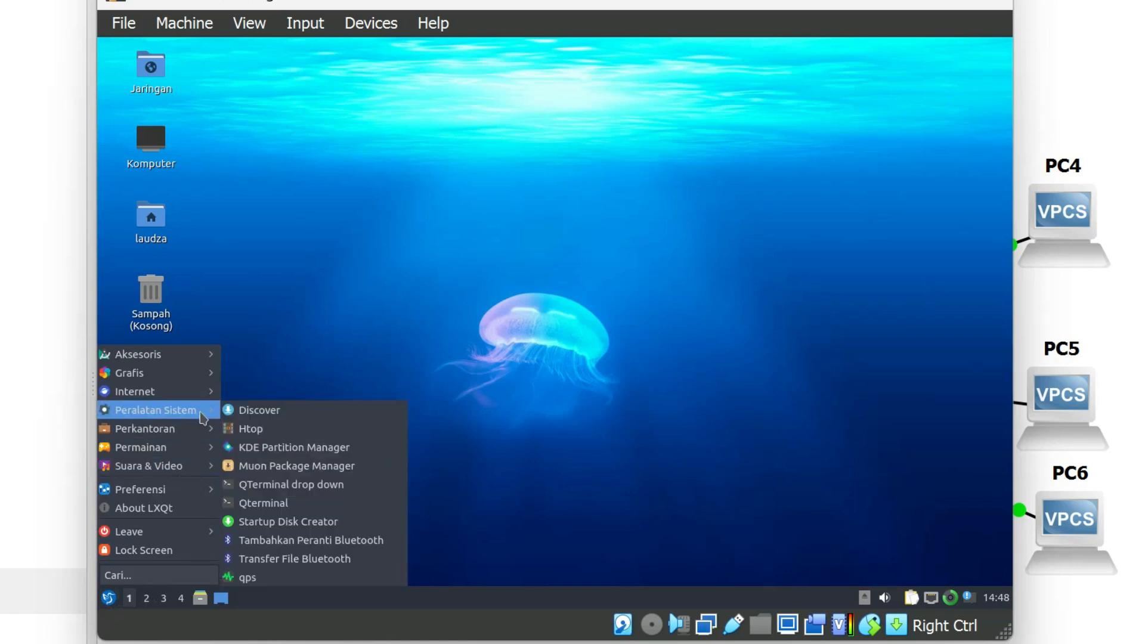
{"action": "left_click", "coordinate": [289, 502]}
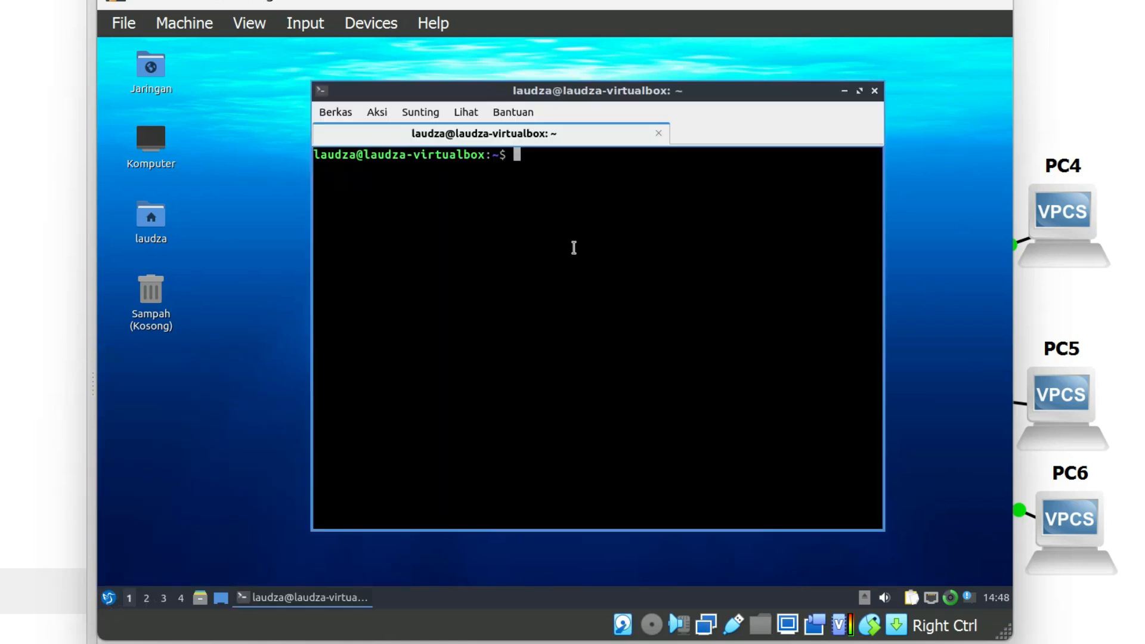
{"action": "type", "text": "hostname -I"}
{"action": "key", "text": "Return"}
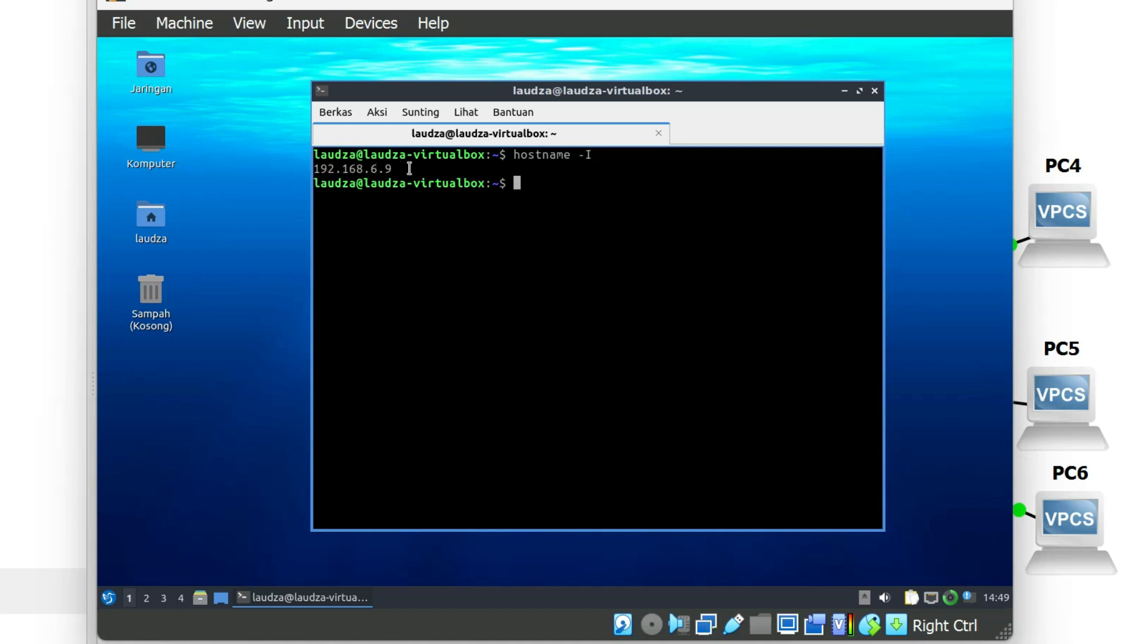
Test the connection from Lubuntu to PC2 by pinging 192.168.6.14, and stop the ping after several replies.
{"action": "type", "text": "ping 192.168.6.14"}
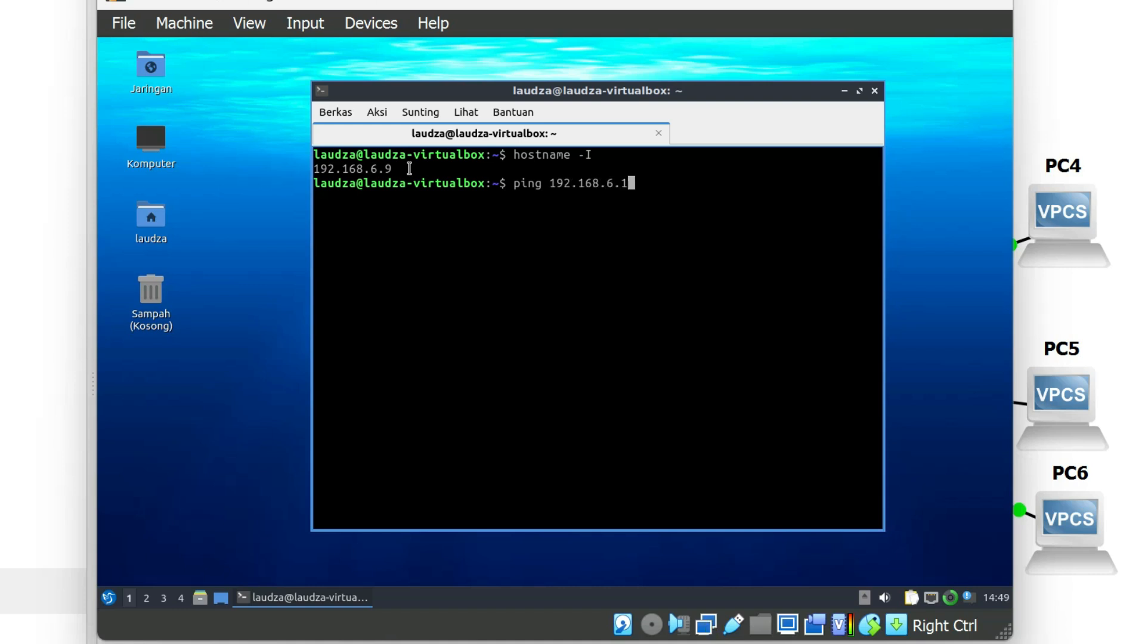
{"action": "key", "text": "Return"}
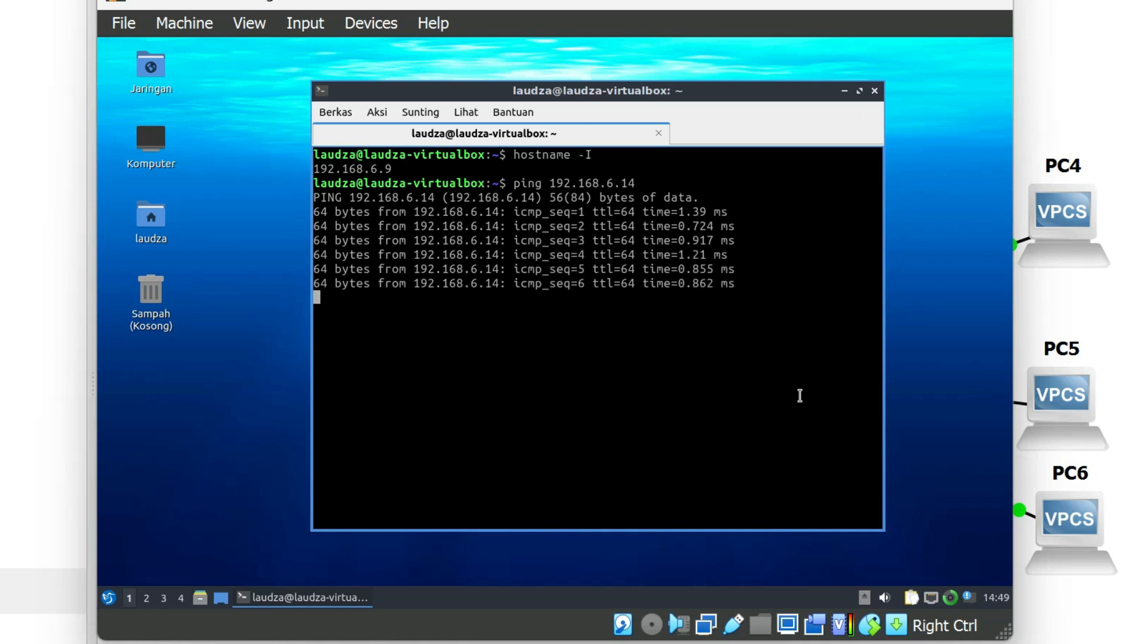
{"action": "key", "text": "ctrl+c"}
Test Lubuntu's internet access by pinging google.com, and stop the ping after several replies.
{"action": "type", "text": "ping "}
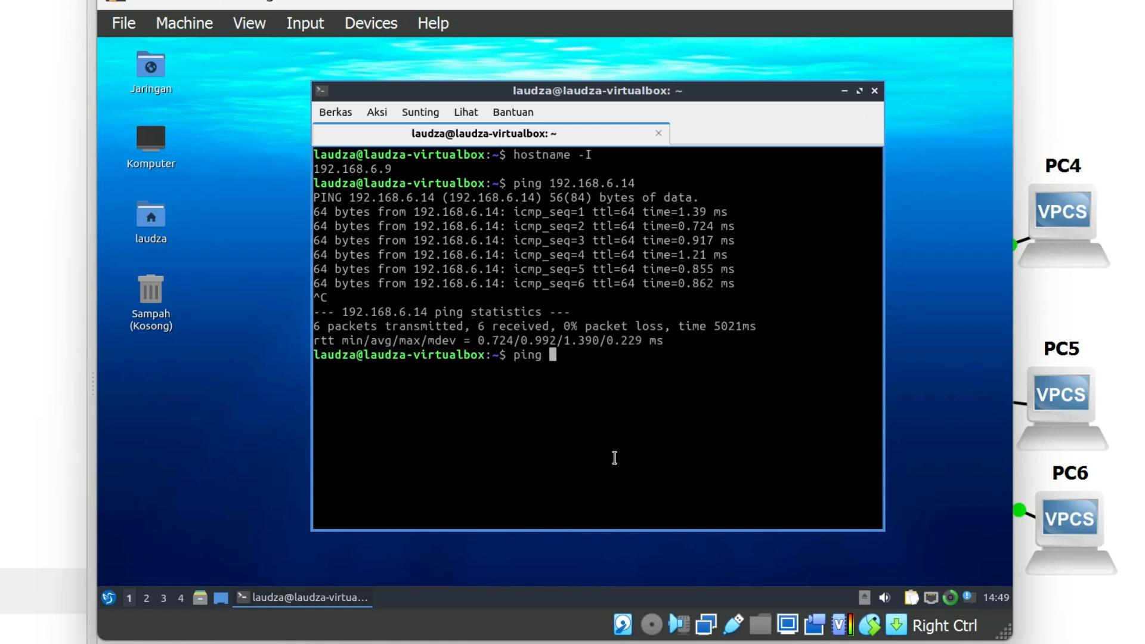
{"action": "type", "text": "google.com"}
{"action": "key", "text": "Return"}
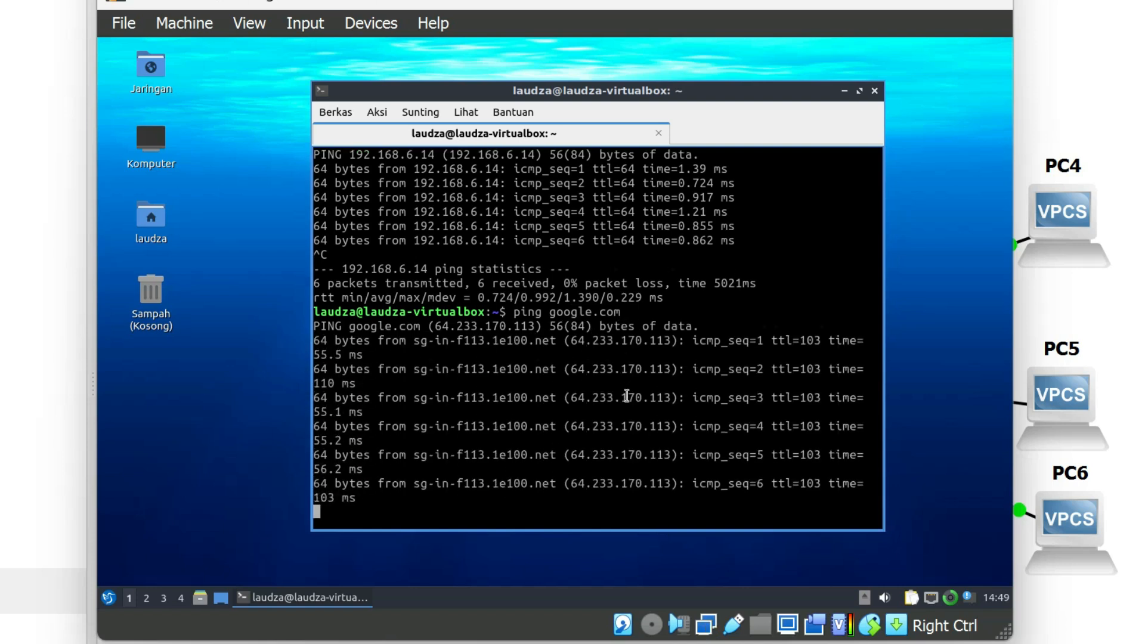
{"action": "key", "text": "ctrl+c"}
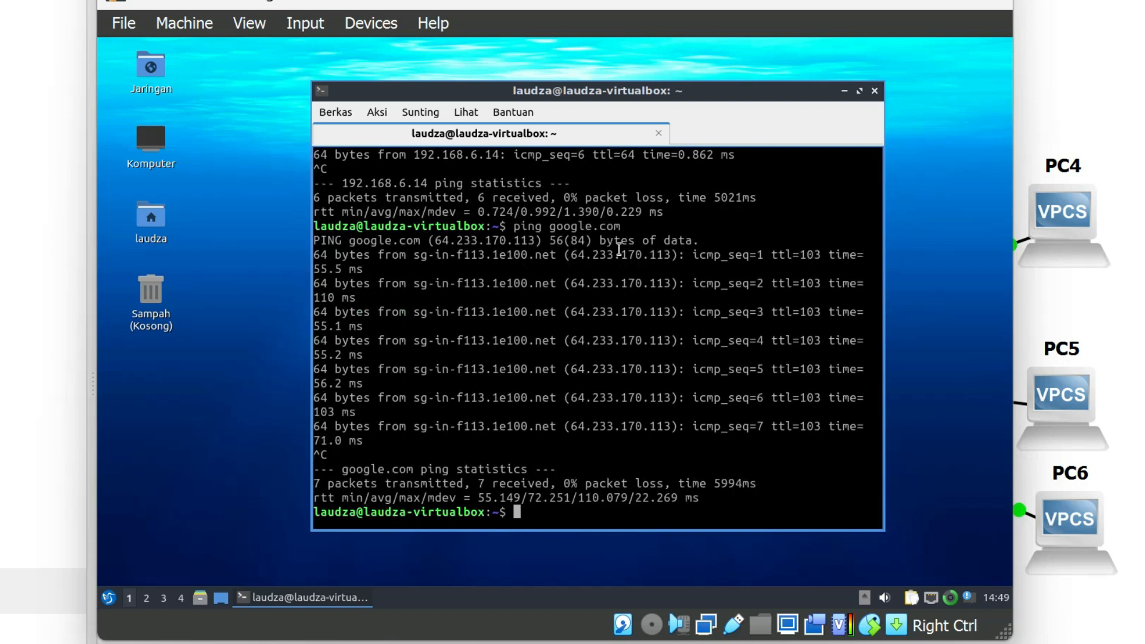
Launch Firefox in the Lubuntu machine and search the web for speedtest.
{"action": "left_click", "coordinate": [108, 598]}
{"action": "mouse_move", "coordinate": [169, 393]}
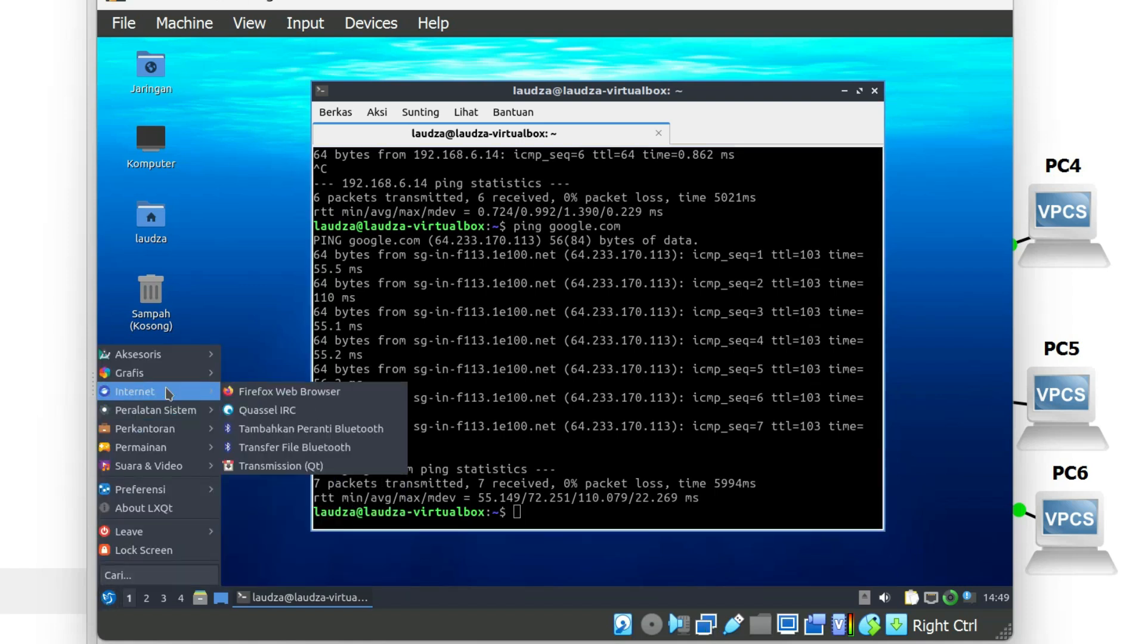
{"action": "left_click", "coordinate": [269, 392]}
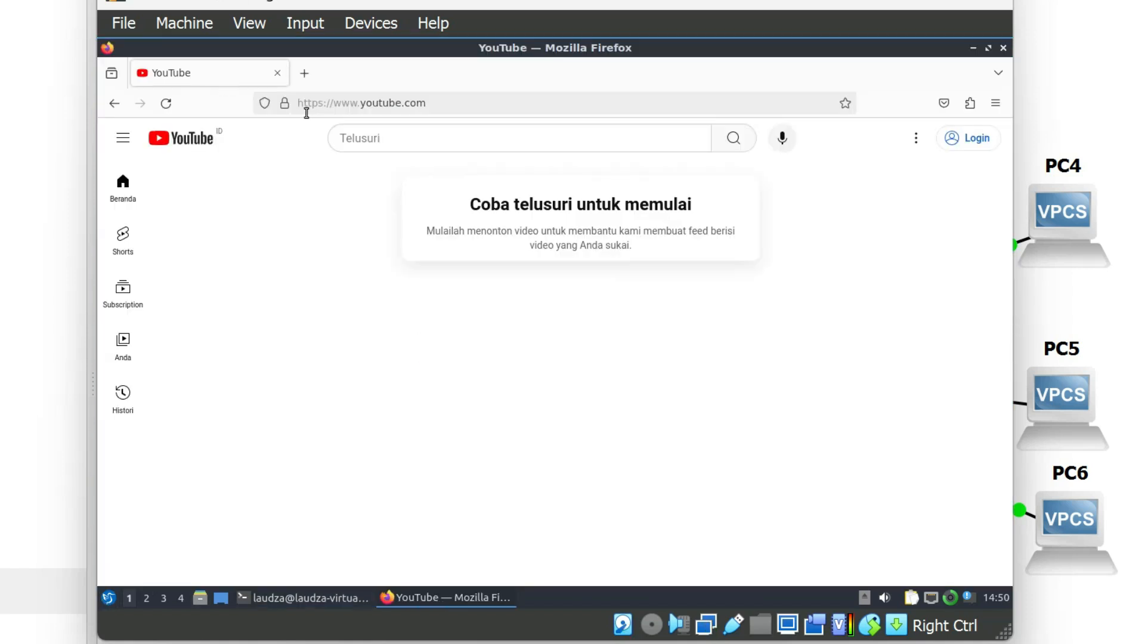
{"action": "left_click", "coordinate": [316, 110]}
{"action": "type", "text": "speedtest"}
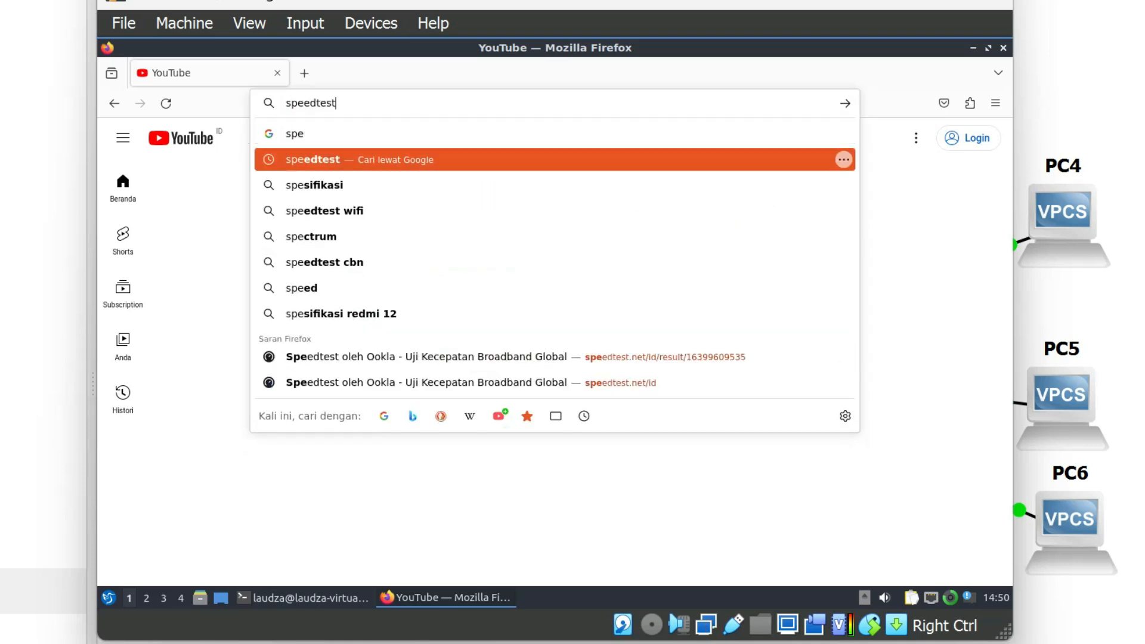
{"action": "key", "text": "Return"}
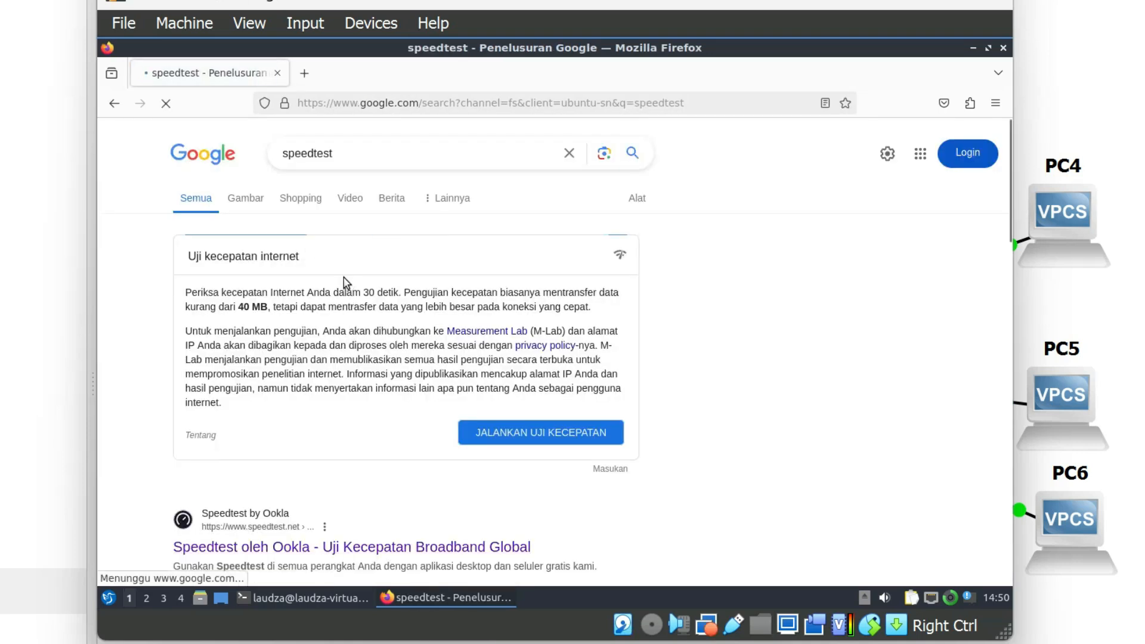
Open Speedtest by Ookla from the search results, run the test and examine the download and upload speeds.
{"action": "left_click", "coordinate": [334, 547]}
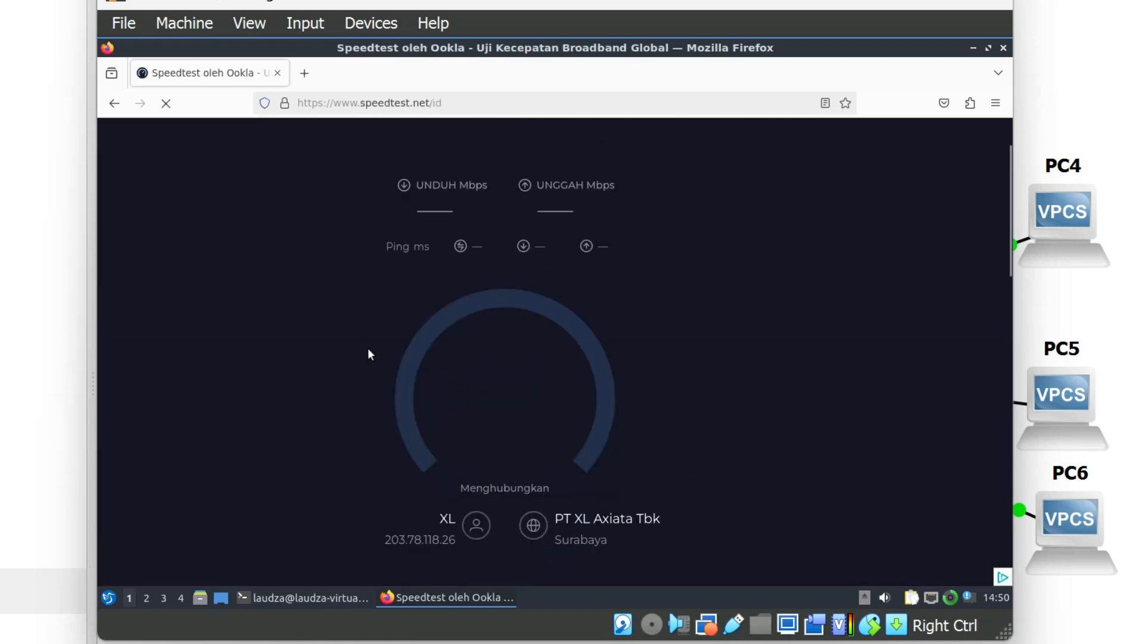
{"action": "left_click", "coordinate": [562, 210]}
{"action": "left_click", "coordinate": [748, 144]}
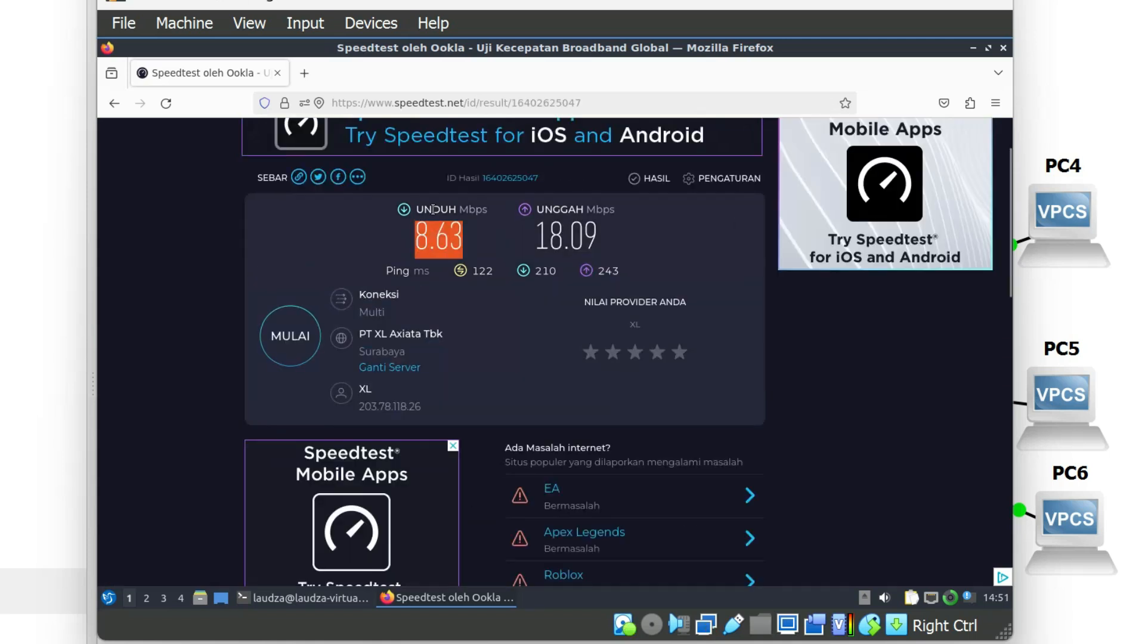
{"action": "left_click", "coordinate": [428, 249]}
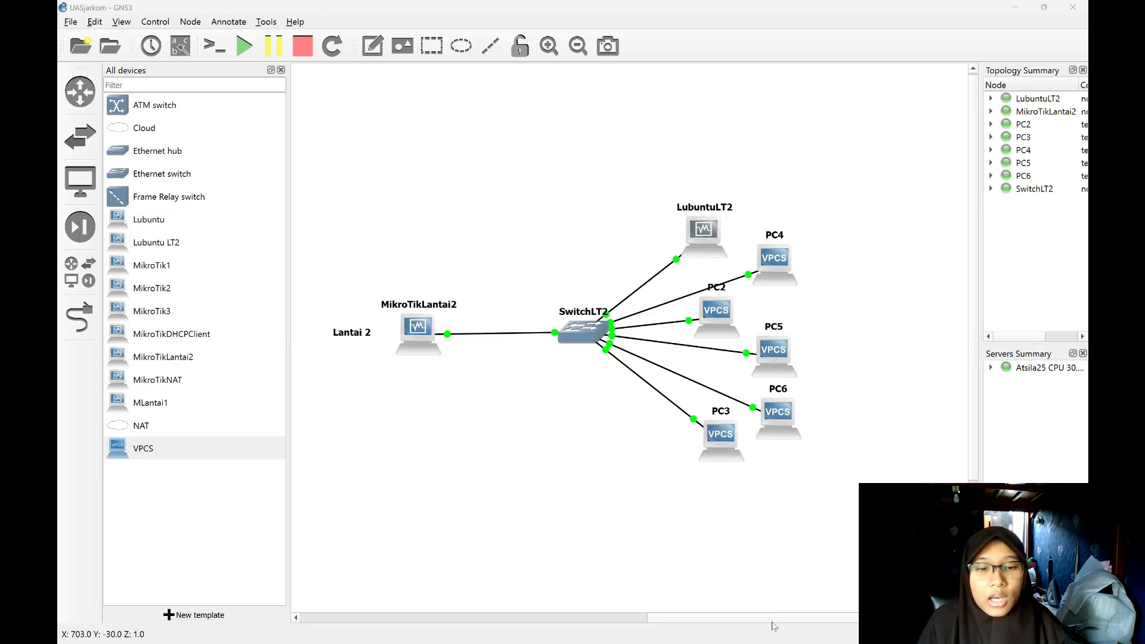
Switch to MikroTikLantai2's WinBox and set up a hotspot on etherLAN with DNS servers 8.8.8.8 and 8.8.4.4 and DNS name login.lantai2.com.
{"action": "key", "text": "super"}
{"action": "left_click", "coordinate": [768, 631]}
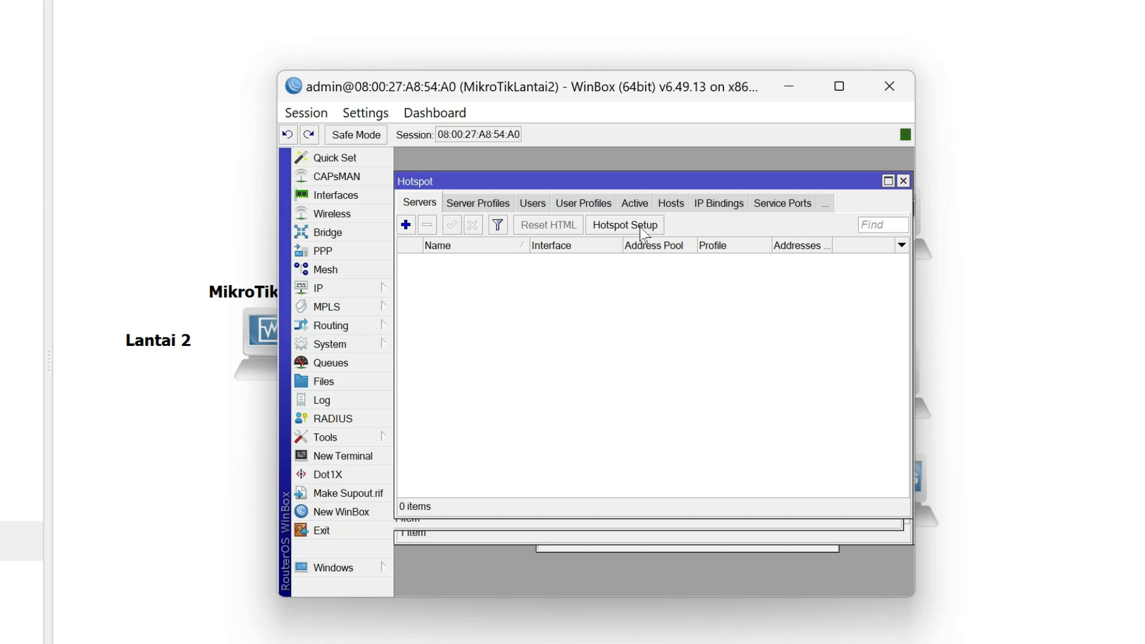
{"action": "left_click", "coordinate": [640, 227]}
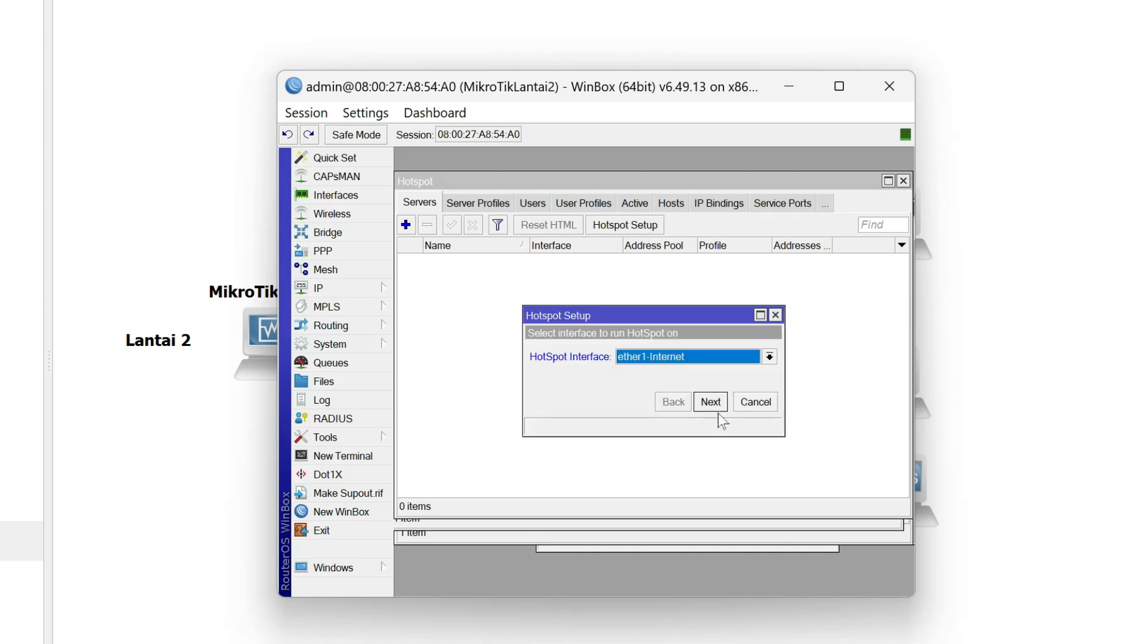
{"action": "left_click", "coordinate": [766, 358]}
{"action": "left_click", "coordinate": [671, 423]}
{"action": "left_click", "coordinate": [718, 410]}
{"action": "left_click", "coordinate": [719, 409]}
{"action": "left_click", "coordinate": [719, 409]}
{"action": "left_click", "coordinate": [718, 409]}
{"action": "left_click", "coordinate": [719, 409]}
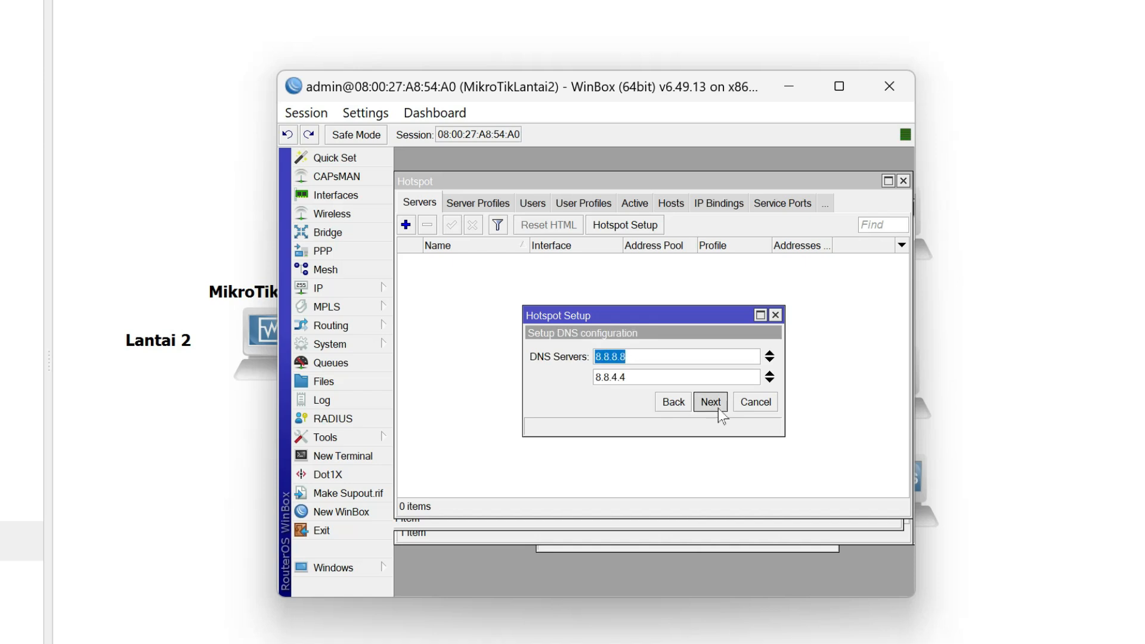
{"action": "left_click", "coordinate": [719, 409]}
{"action": "type", "text": "login.lantai2"}
{"action": "left_click", "coordinate": [718, 409]}
{"action": "left_click", "coordinate": [719, 410]}
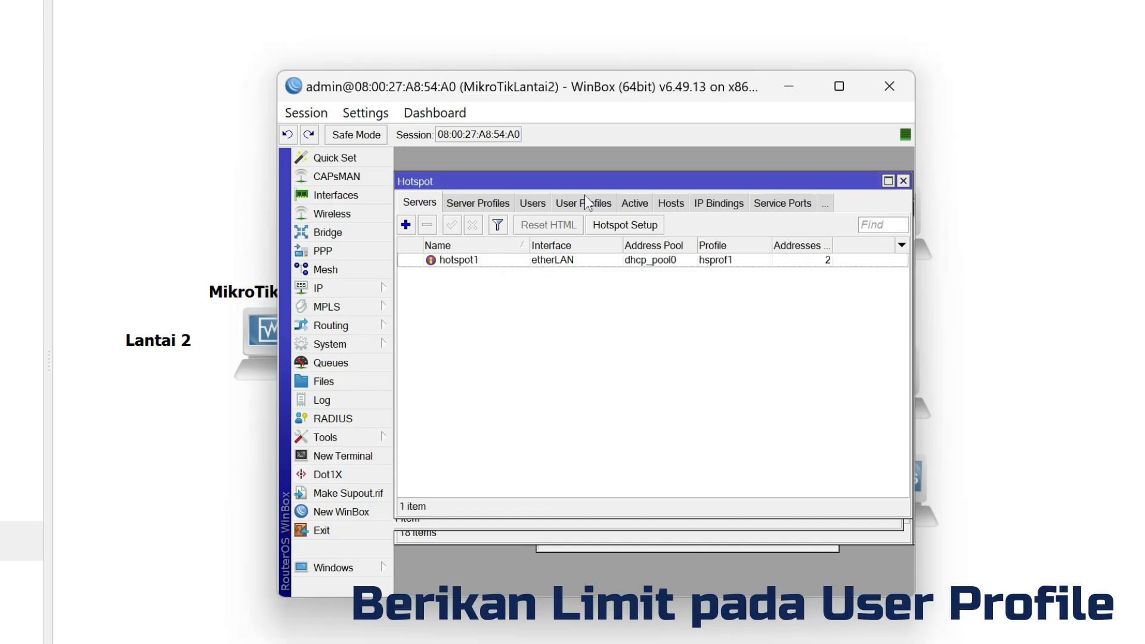
Add a hotspot user profile named user with a rate limit of 1M/1M.
{"action": "left_click", "coordinate": [585, 197]}
{"action": "left_click", "coordinate": [406, 225]}
{"action": "type", "text": "user"}
{"action": "left_click", "coordinate": [714, 366]}
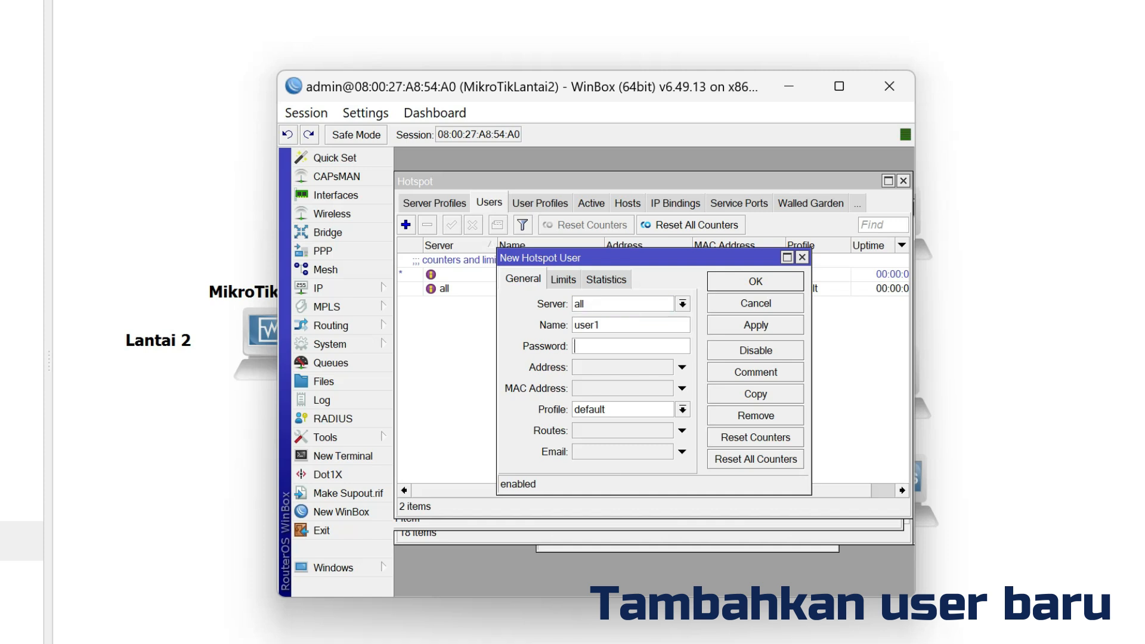
Create the hotspot user user1 with a password and the profile user.
{"action": "left_click", "coordinate": [686, 412]}
{"action": "left_click", "coordinate": [686, 412]}
{"action": "left_click", "coordinate": [627, 424]}
{"action": "left_click", "coordinate": [776, 326]}
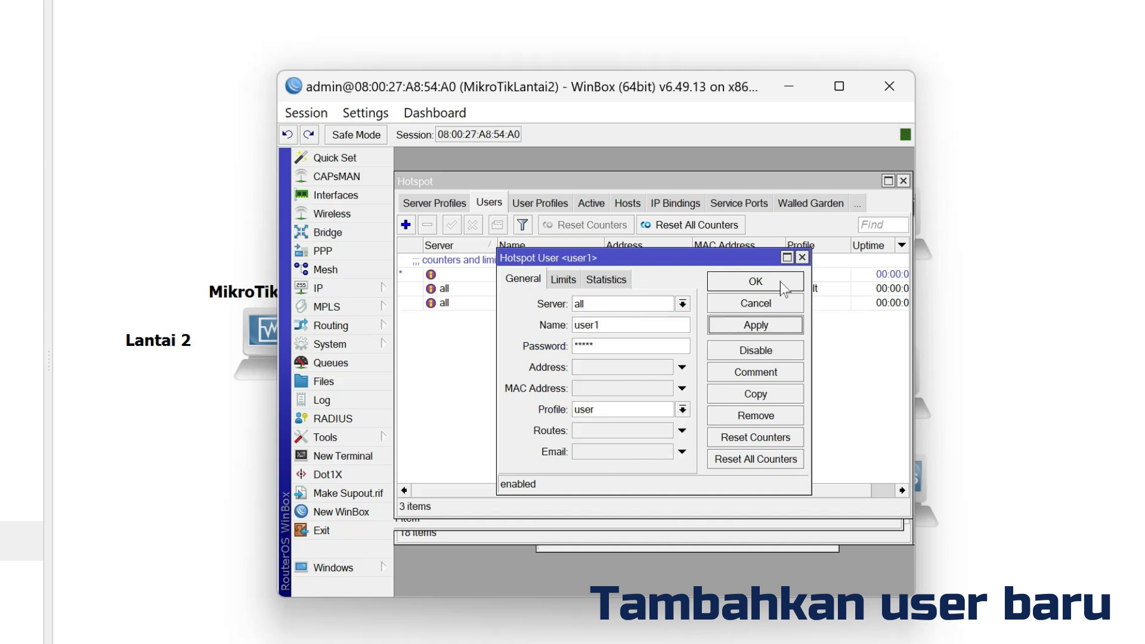
{"action": "left_click", "coordinate": [780, 282]}
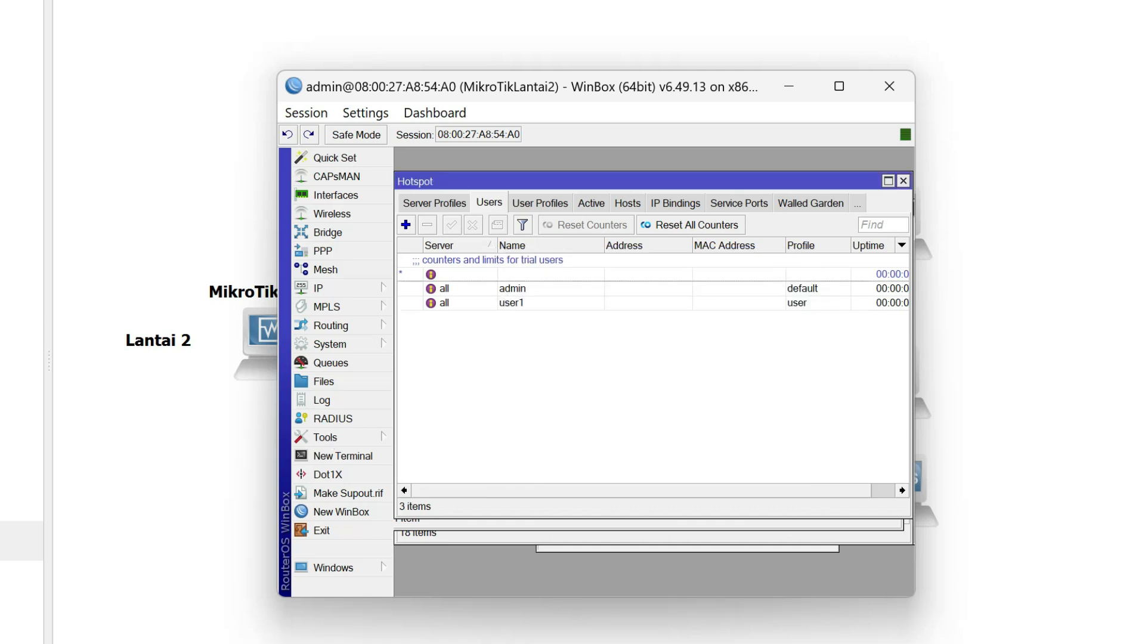
Switch to the Lubuntu LT2 virtual machine, reload the Speedtest page, and open the hotspot login page at login.lantai2.com.
{"action": "key", "text": "super"}
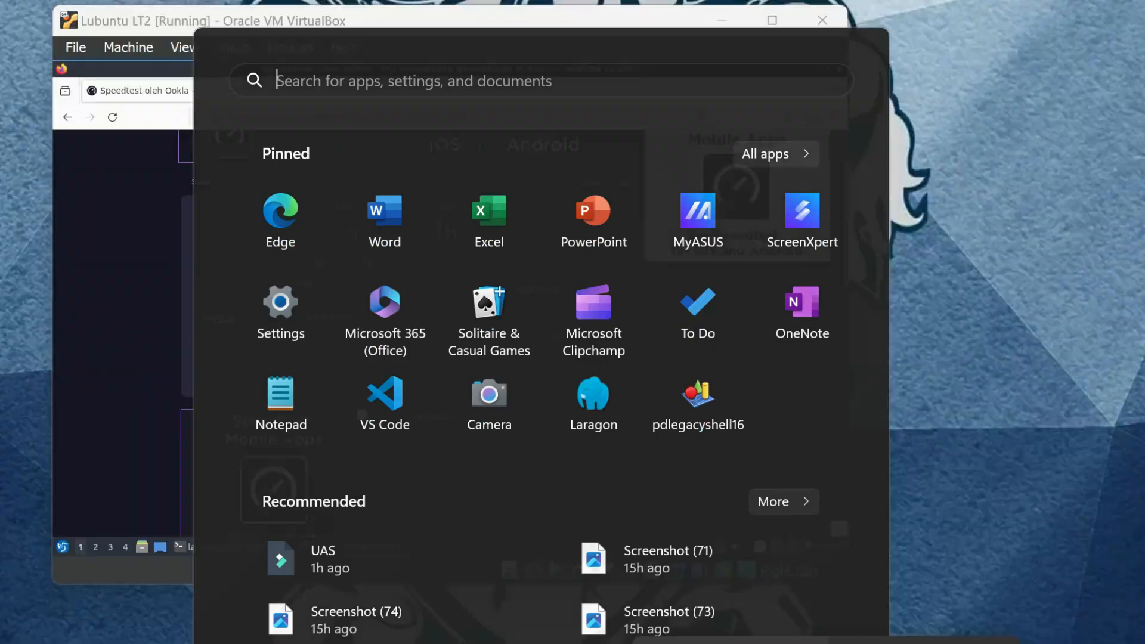
{"action": "key", "text": "super"}
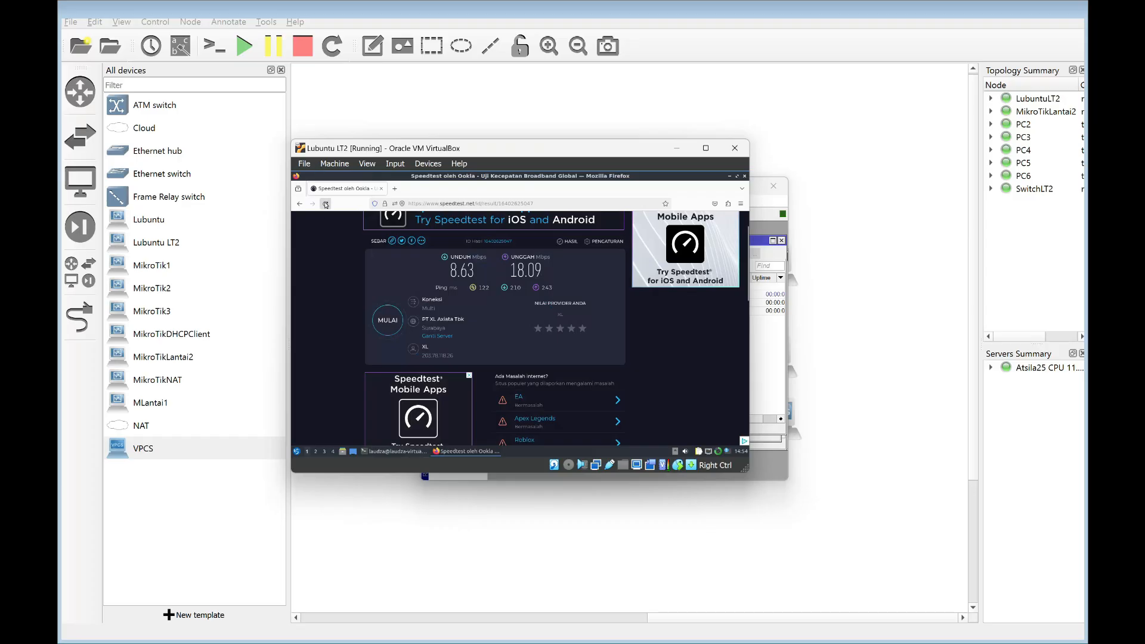
{"action": "left_click", "coordinate": [325, 203]}
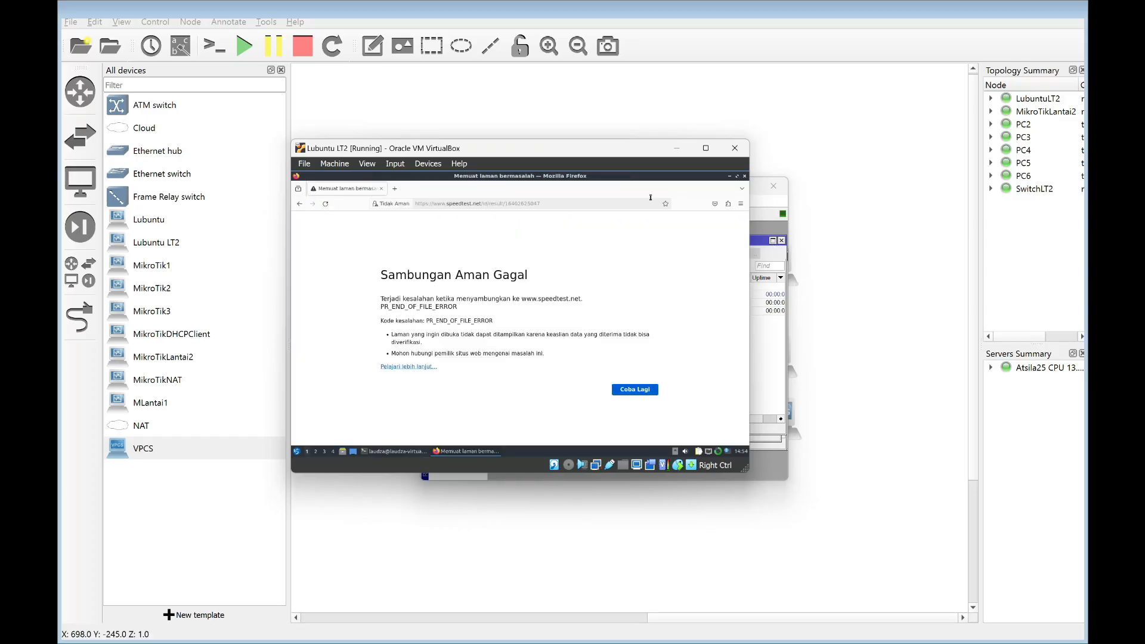
{"action": "left_click", "coordinate": [650, 198]}
{"action": "type", "text": "login.lantai2.com"}
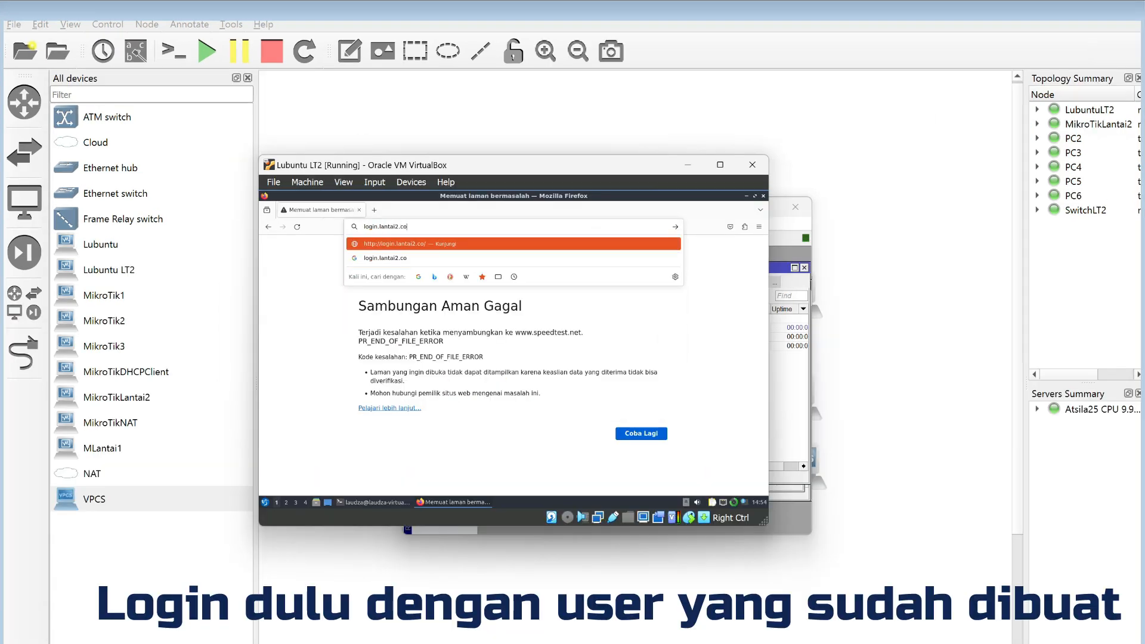
{"action": "key", "text": "Return"}
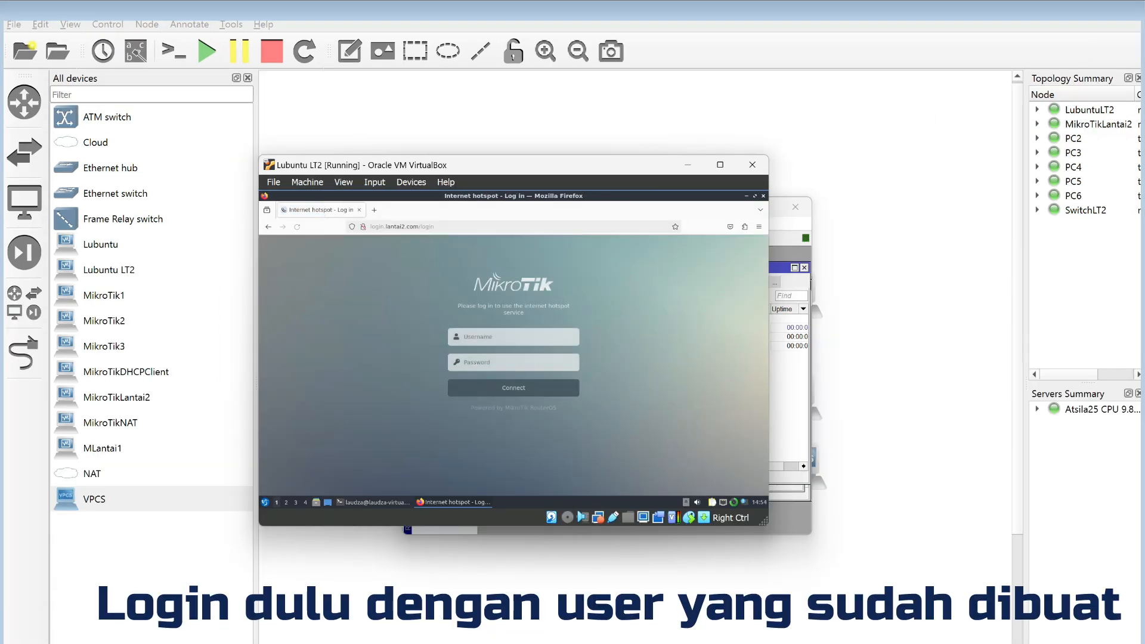
Log in to the hotspot as user1 with the account password.
{"action": "left_click", "coordinate": [541, 336]}
{"action": "type", "text": "user1"}
{"action": "key", "text": "Tab"}
{"action": "type", "text": "●●●●●"}
{"action": "key", "text": "Return"}
{"action": "left_click", "coordinate": [507, 330]}
Open Speedtest in a new browser tab and run the speed test through the hotspot connection.
{"action": "left_click", "coordinate": [374, 210]}
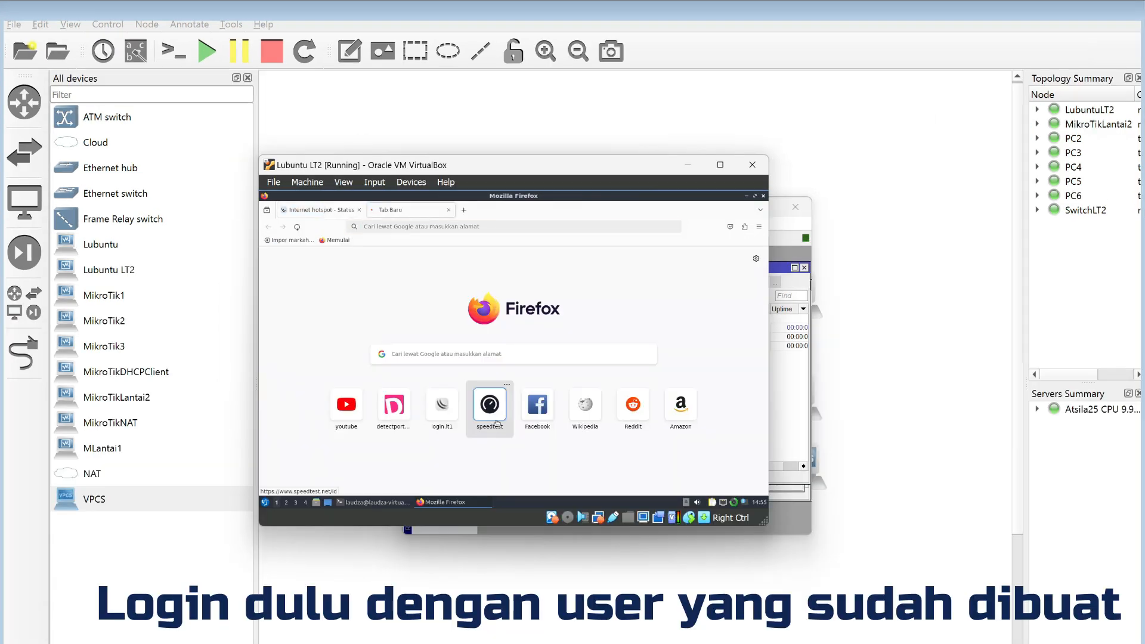
{"action": "left_click", "coordinate": [489, 404]}
{"action": "left_click", "coordinate": [486, 380]}
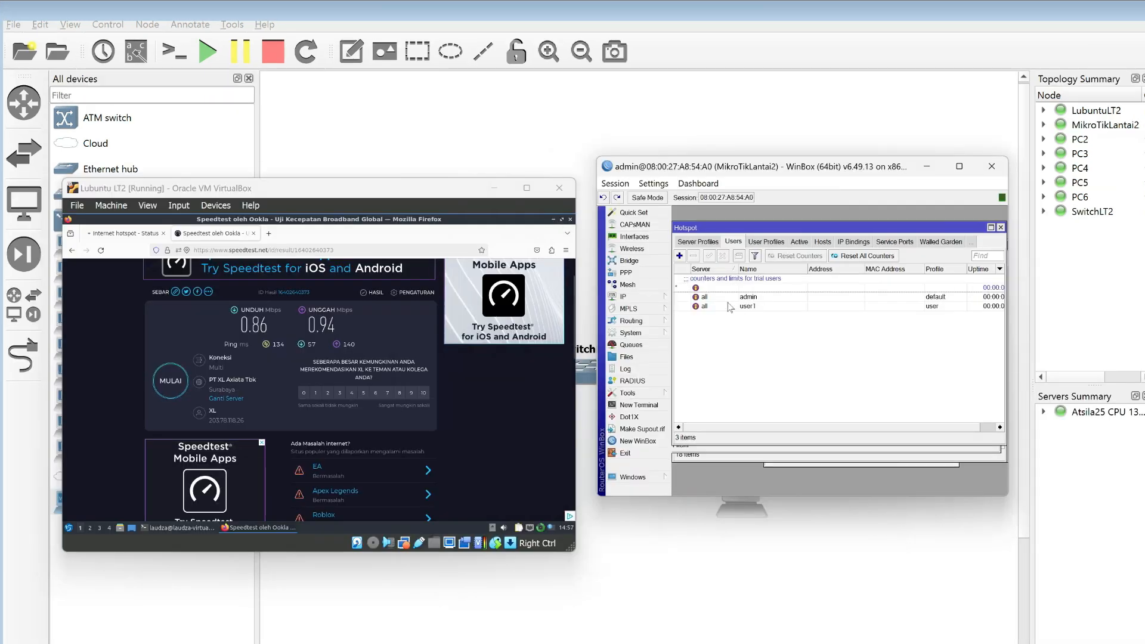
Compare the rate limit in the hotspot user profiles with user1's hotspot status and the Speedtest download and upload results.
{"action": "left_click", "coordinate": [773, 243]}
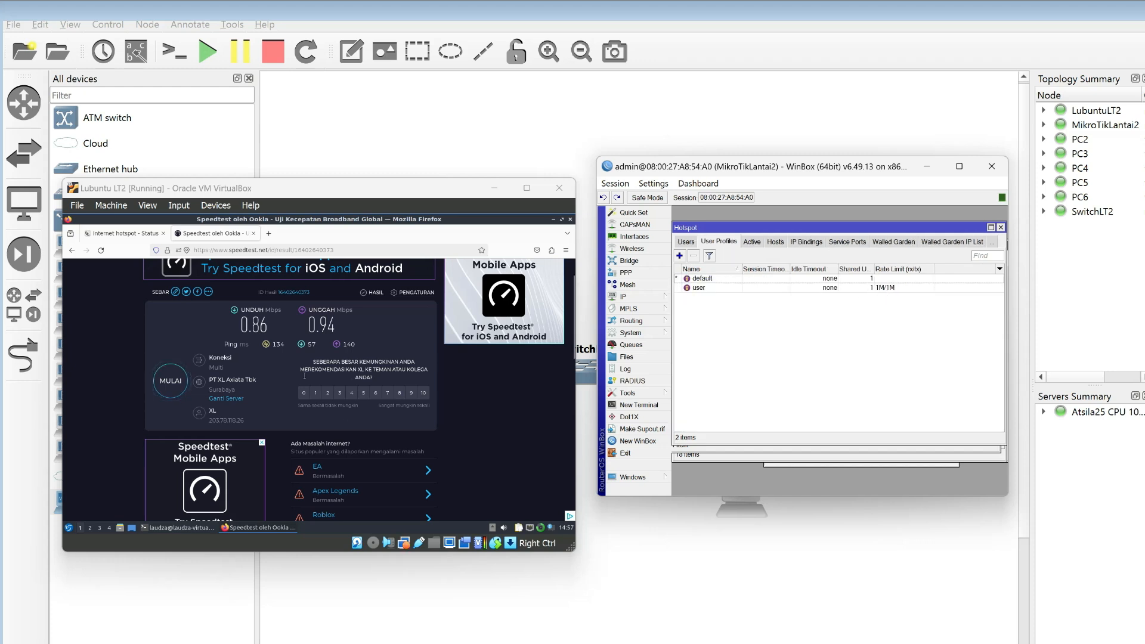
{"action": "left_click", "coordinate": [128, 234]}
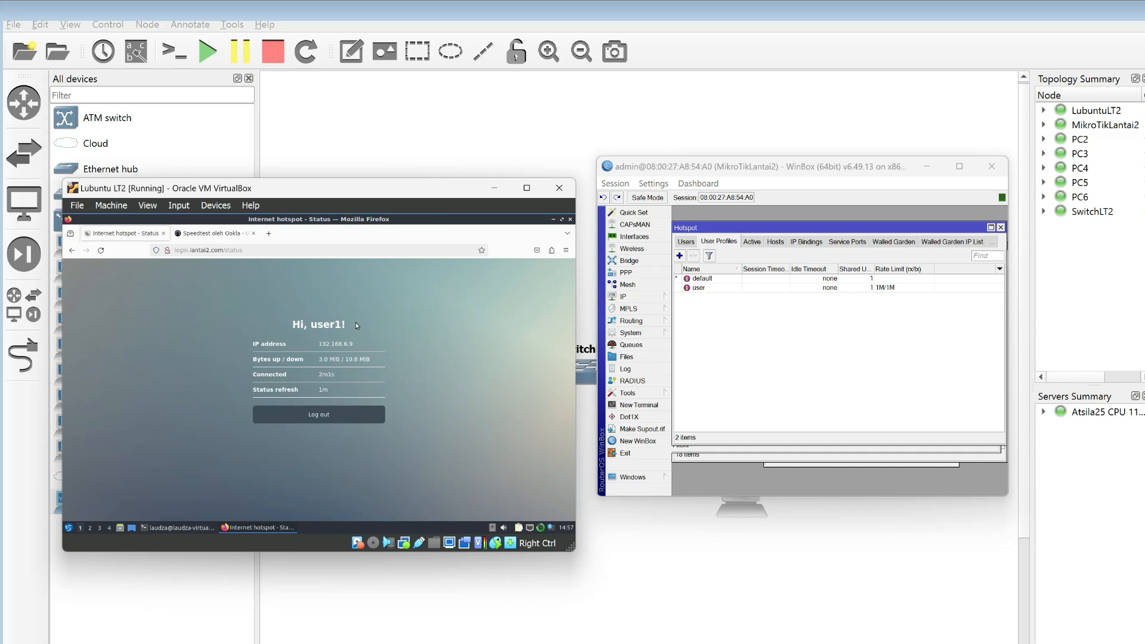
{"action": "left_click", "coordinate": [212, 234]}
{"action": "left_click_drag", "start_coordinate": [239, 329], "coordinate": [280, 316]}
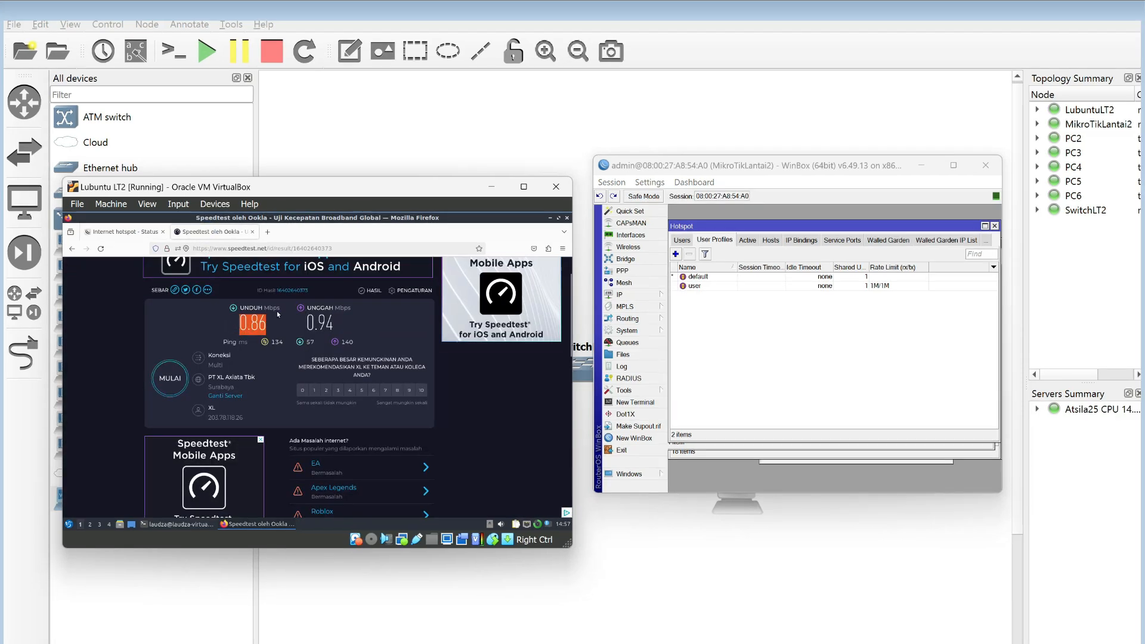
{"action": "double_click", "coordinate": [307, 327]}
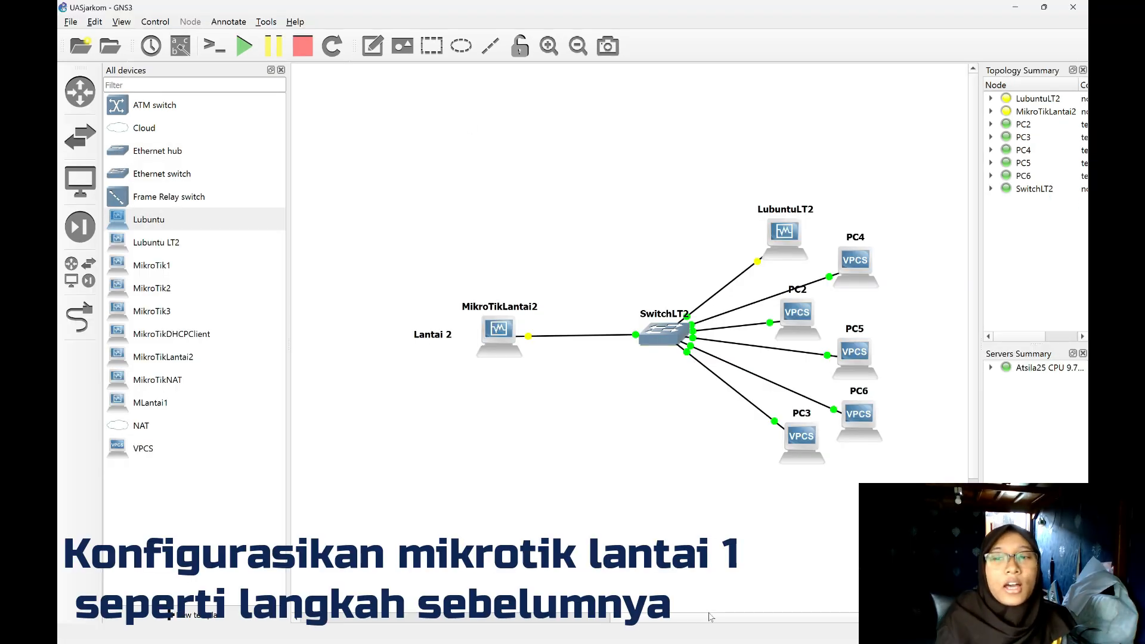
Switch back to the GNS3 topology and add an MLantai1 router named MikrotikLantai1 in the empty area beside the Lantai 2 network.
{"action": "left_click_drag", "start_coordinate": [710, 617], "coordinate": [485, 594]}
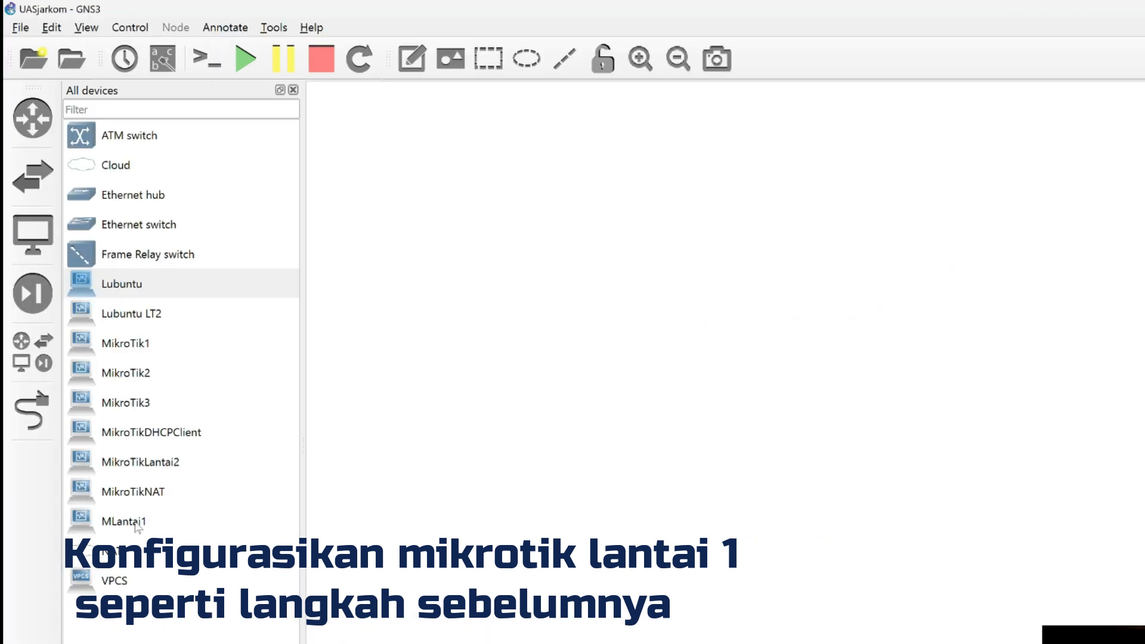
{"action": "left_click_drag", "start_coordinate": [150, 403], "coordinate": [698, 343]}
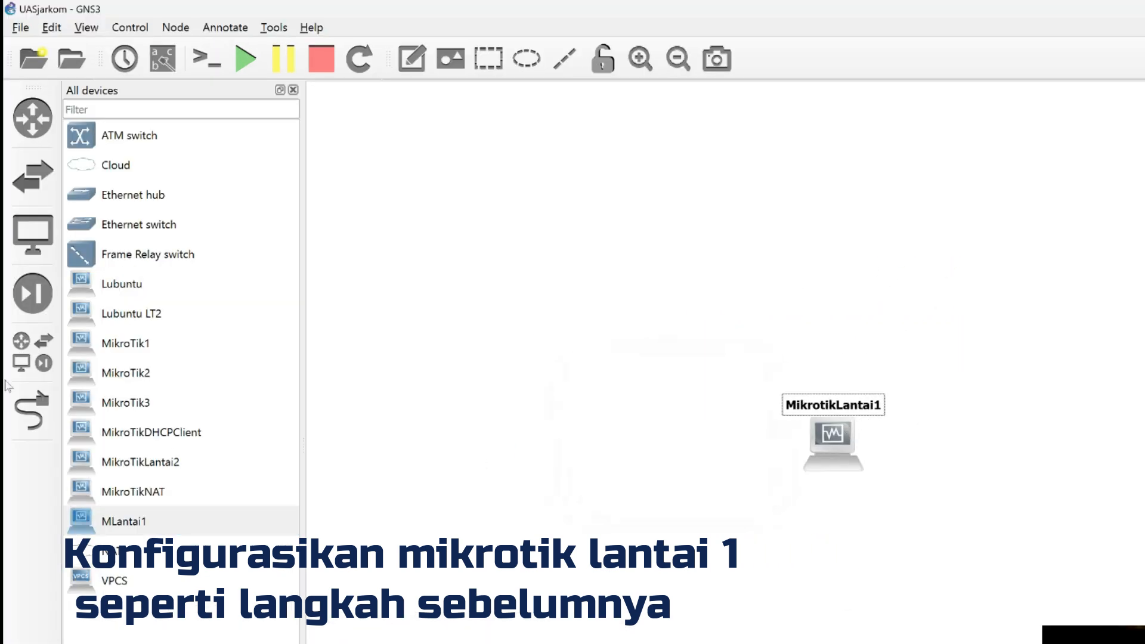
Add Ethernet switch SwitchLT1, client LubuntuLT1 and VPCS nodes PC2.1, PC3.1, PC4.1 and PC5.1 beside MikrotikLantai1.
{"action": "left_click_drag", "start_coordinate": [138, 225], "coordinate": [639, 451]}
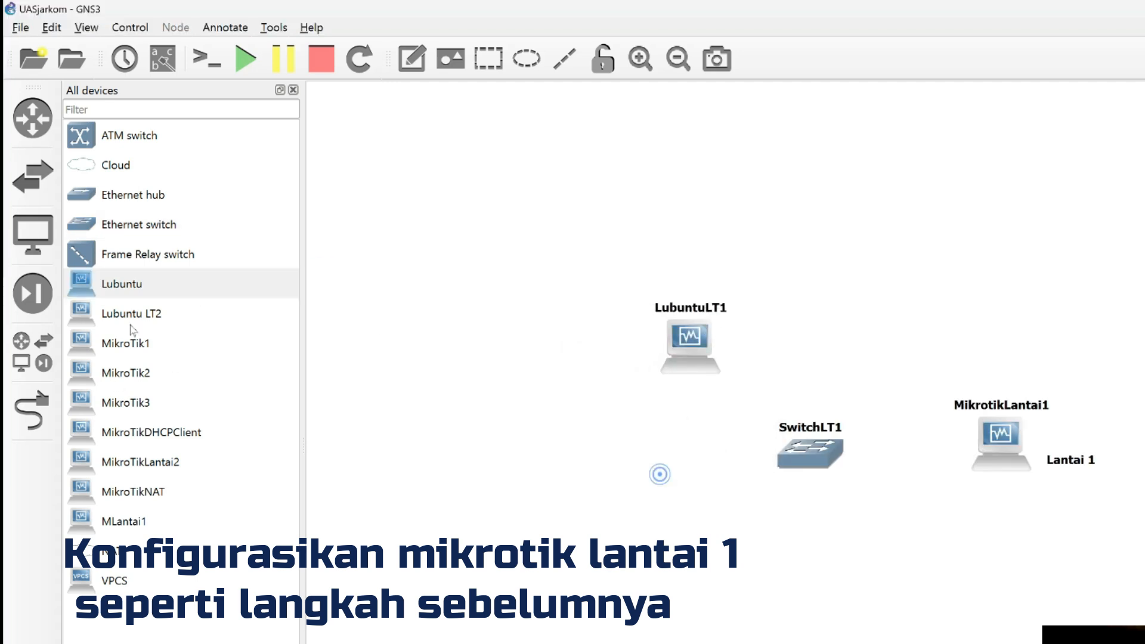
{"action": "left_click_drag", "start_coordinate": [114, 581], "coordinate": [546, 506]}
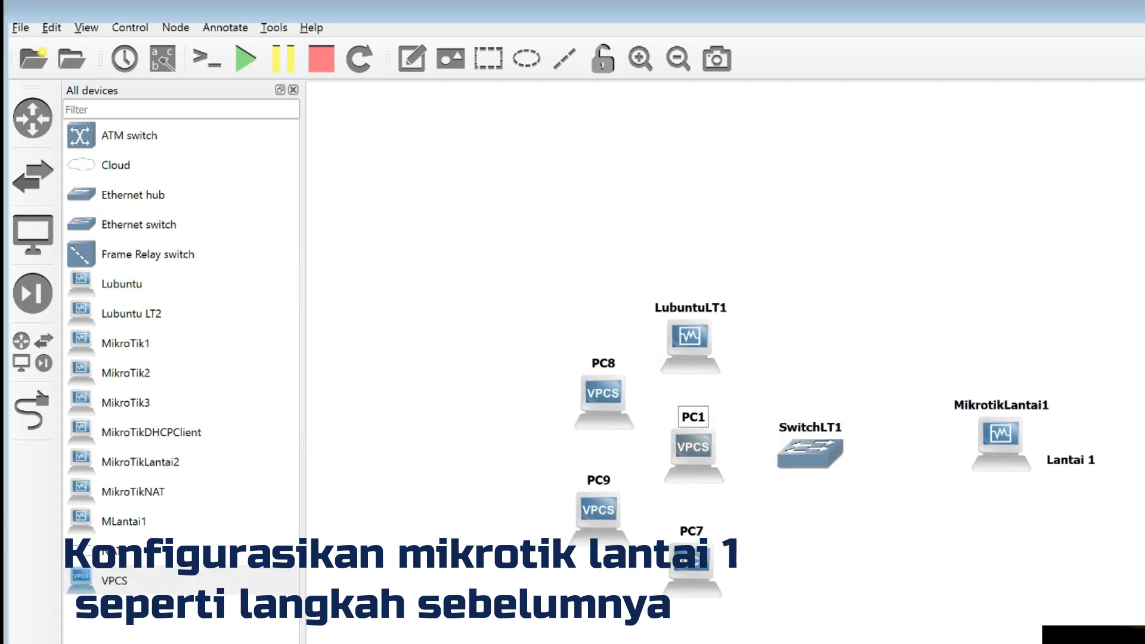
{"action": "type", "text": "L"}
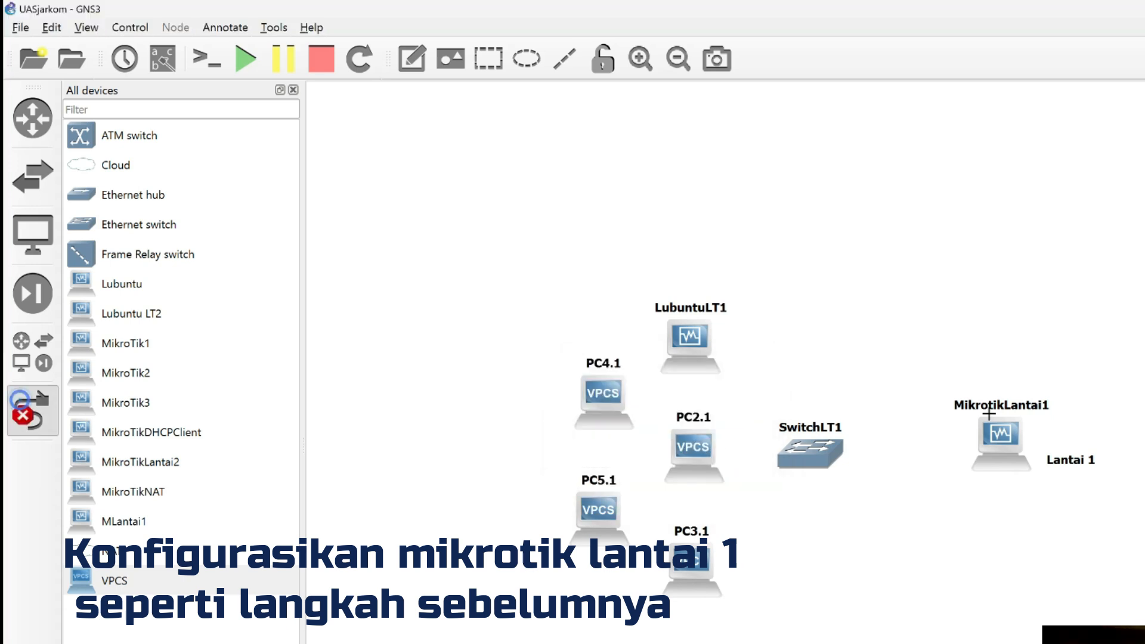
Link MikrotikLantai1, LubuntuLT1 and the four Lantai 1 PCs to SwitchLT1, and close the device list.
{"action": "left_click", "coordinate": [800, 453]}
{"action": "left_click", "coordinate": [800, 453]}
{"action": "left_click", "coordinate": [870, 531]}
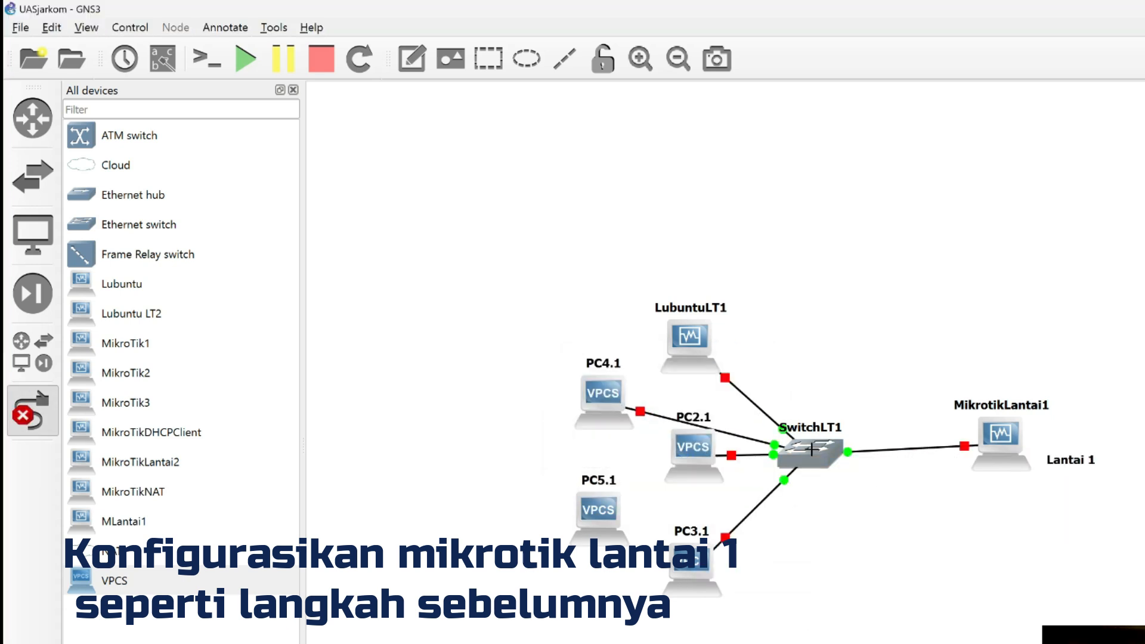
{"action": "left_click", "coordinate": [812, 449]}
{"action": "left_click", "coordinate": [876, 502]}
{"action": "left_click", "coordinate": [33, 412]}
{"action": "scroll", "coordinate": [642, 397], "scroll_direction": "right", "scroll_amount": 3}
{"action": "left_click", "coordinate": [678, 66]}
{"action": "left_click", "coordinate": [294, 90]}
{"action": "scroll", "coordinate": [597, 269], "scroll_direction": "right", "scroll_amount": 2}
{"action": "left_click", "coordinate": [678, 71]}
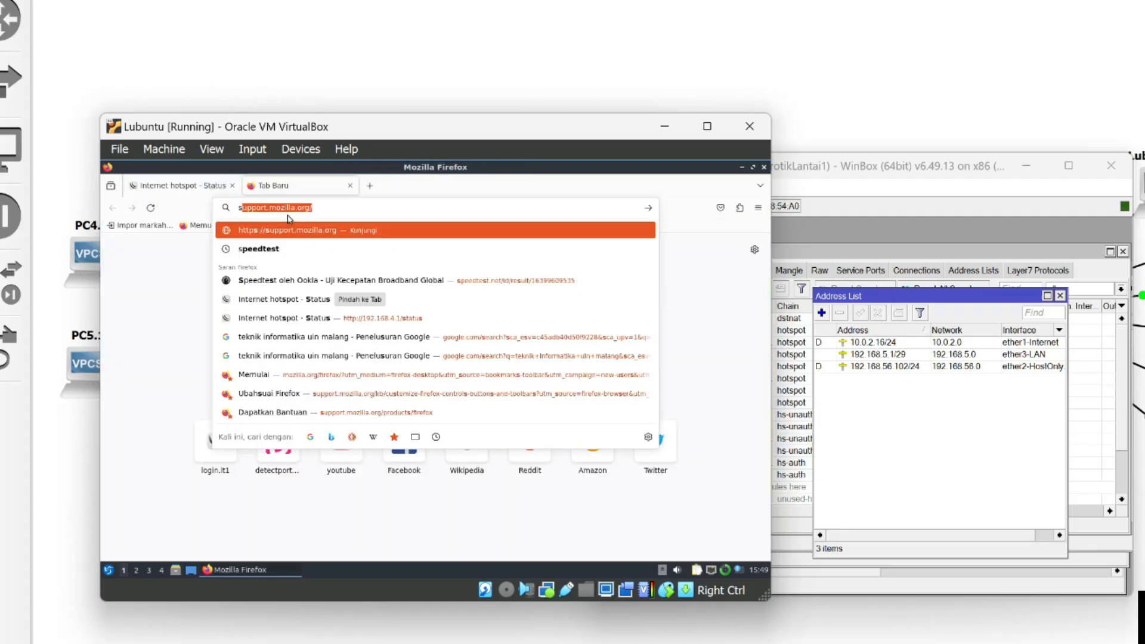
Log in to the Lantai 1 hotspot as user1 and check the Speedtest result and the IP address on the status page.
{"action": "key", "text": "Return"}
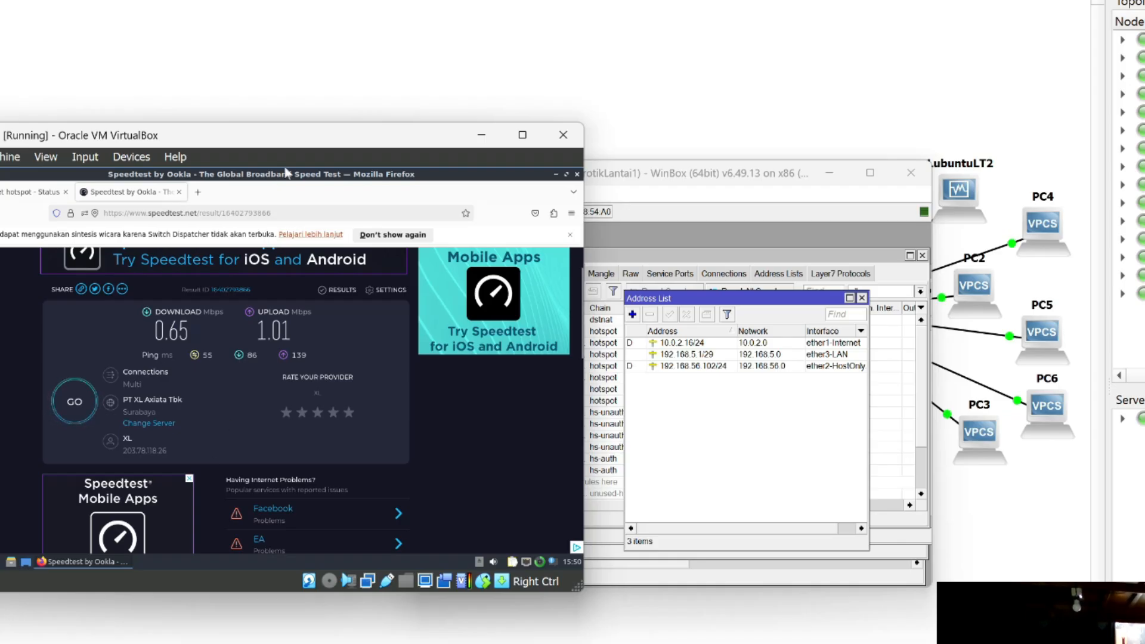
{"action": "left_click_drag", "start_coordinate": [66, 143], "coordinate": [240, 111]}
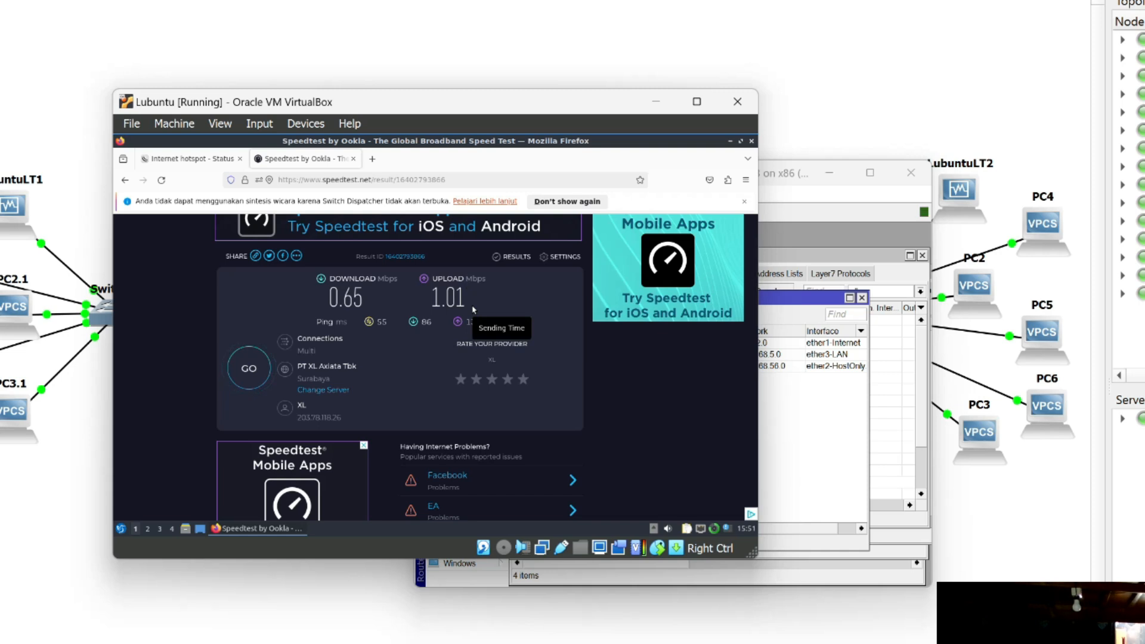
{"action": "left_click", "coordinate": [192, 159]}
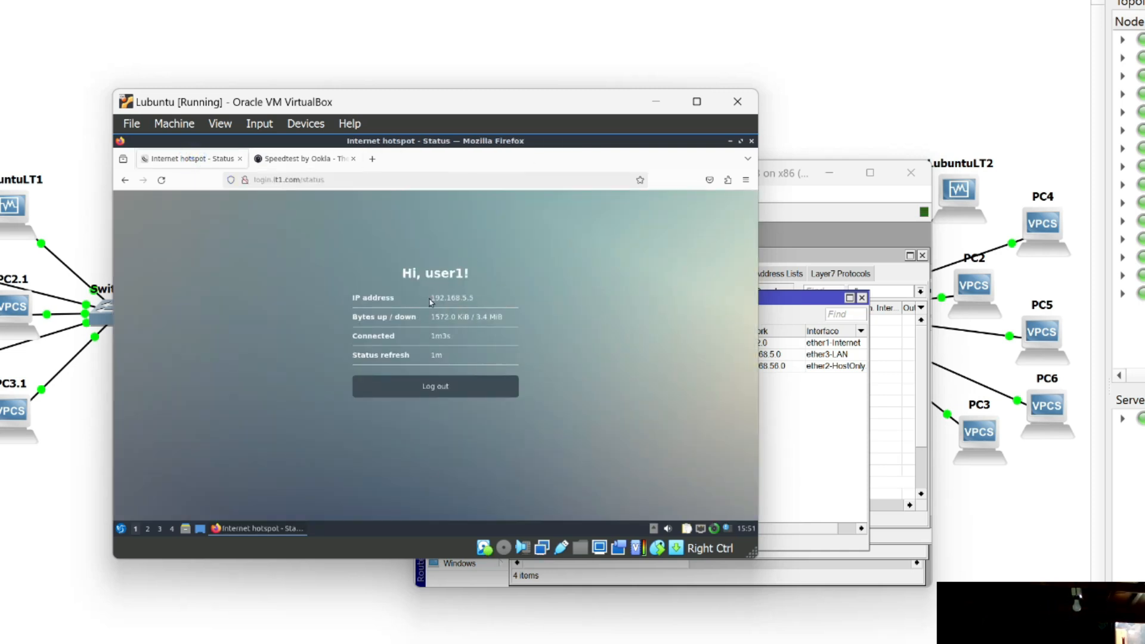
{"action": "left_click_drag", "start_coordinate": [431, 299], "coordinate": [474, 299]}
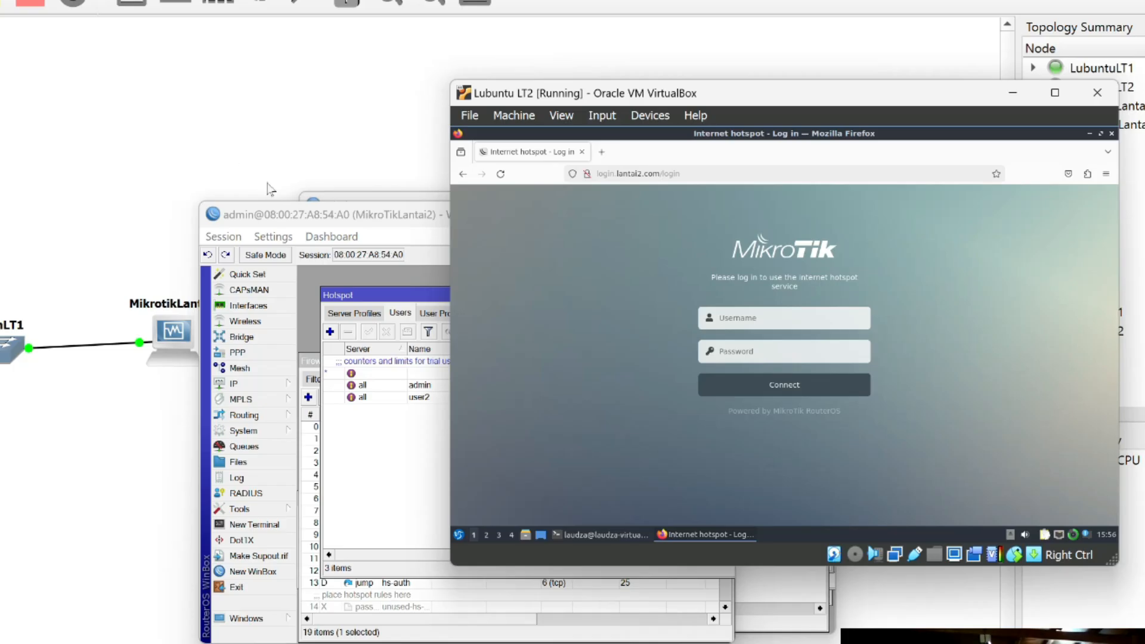
{"action": "left_click_drag", "start_coordinate": [311, 212], "coordinate": [277, 532]}
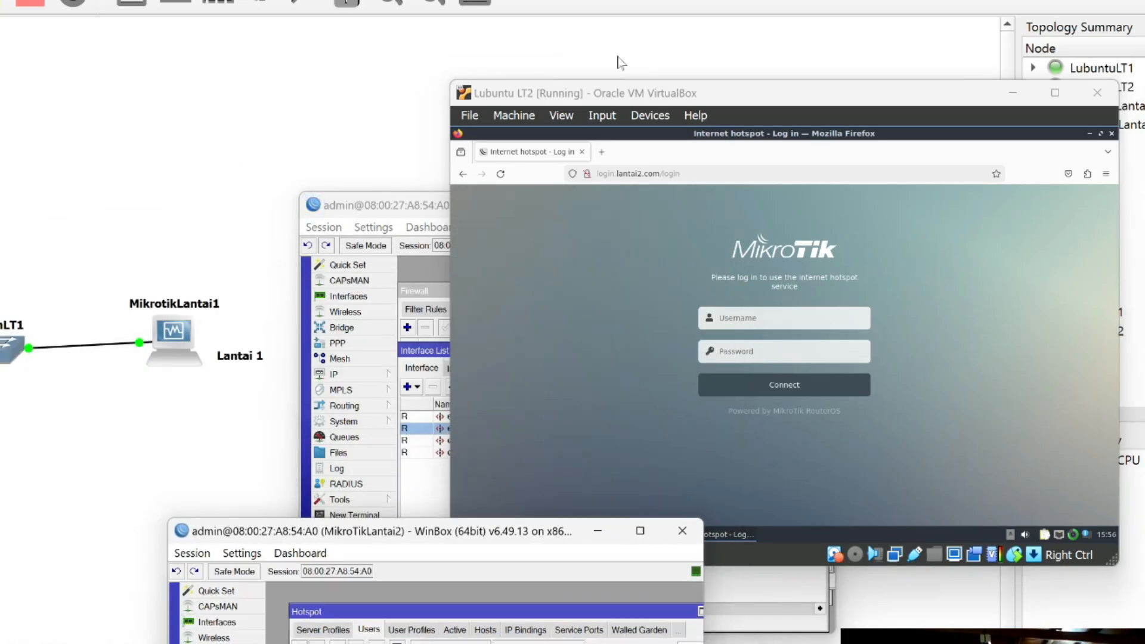
In the Lubuntu LT2 browser, log in to the Lantai 2 hotspot as user2 with the account password and check the assigned IP address.
{"action": "left_click", "coordinate": [821, 313]}
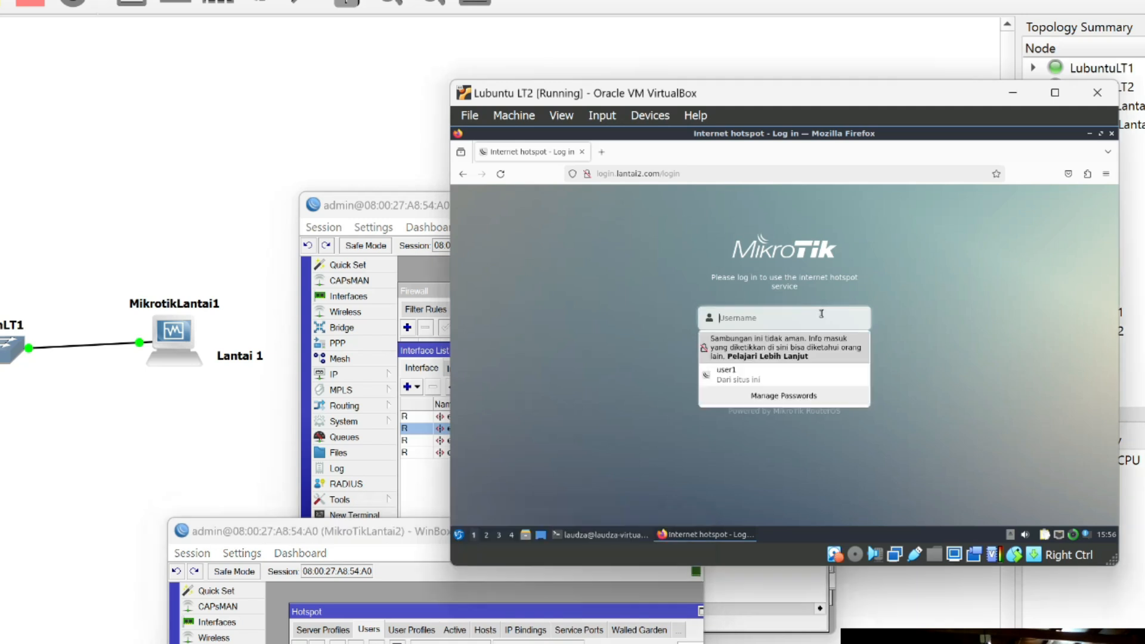
{"action": "type", "text": "user2"}
{"action": "key", "text": "Tab"}
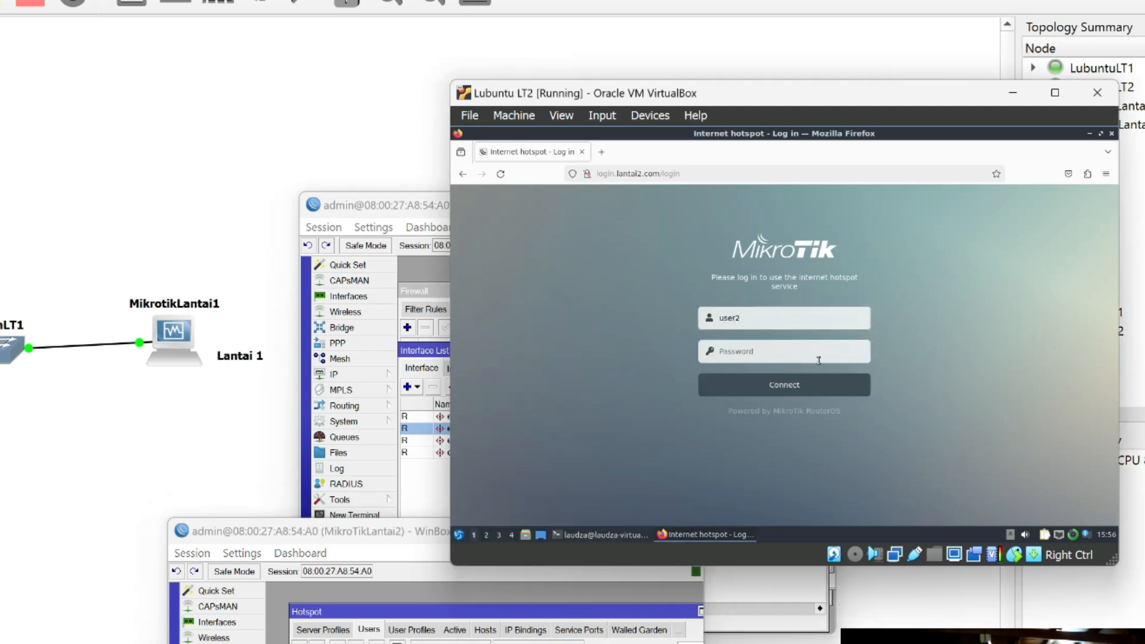
{"action": "type", "text": "1"}
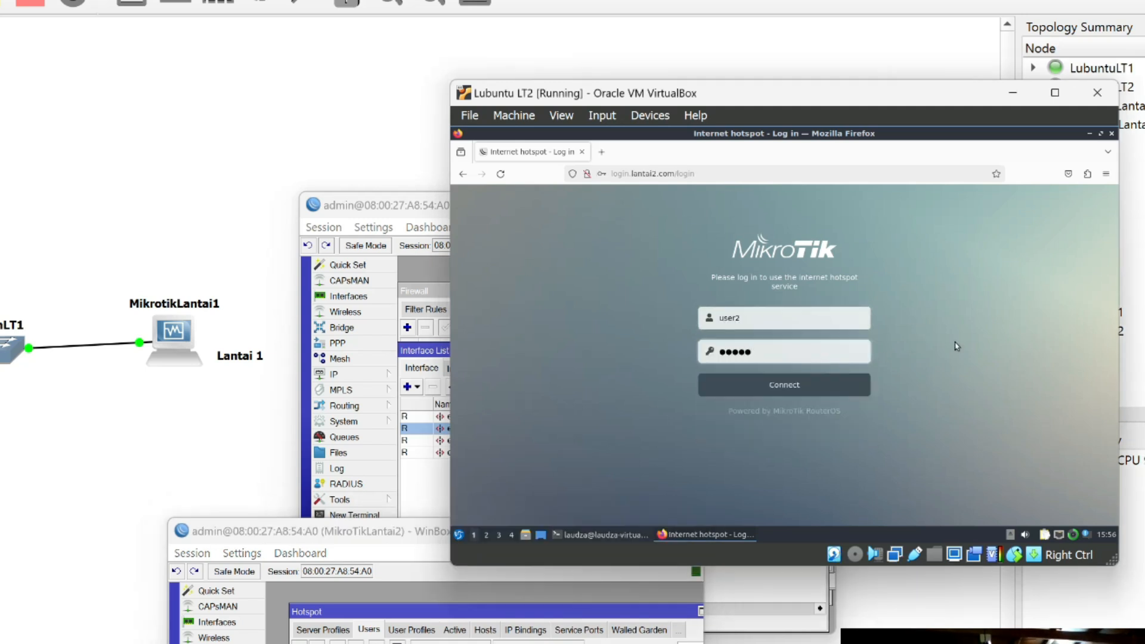
{"action": "left_click", "coordinate": [784, 388]}
{"action": "left_click", "coordinate": [781, 306]}
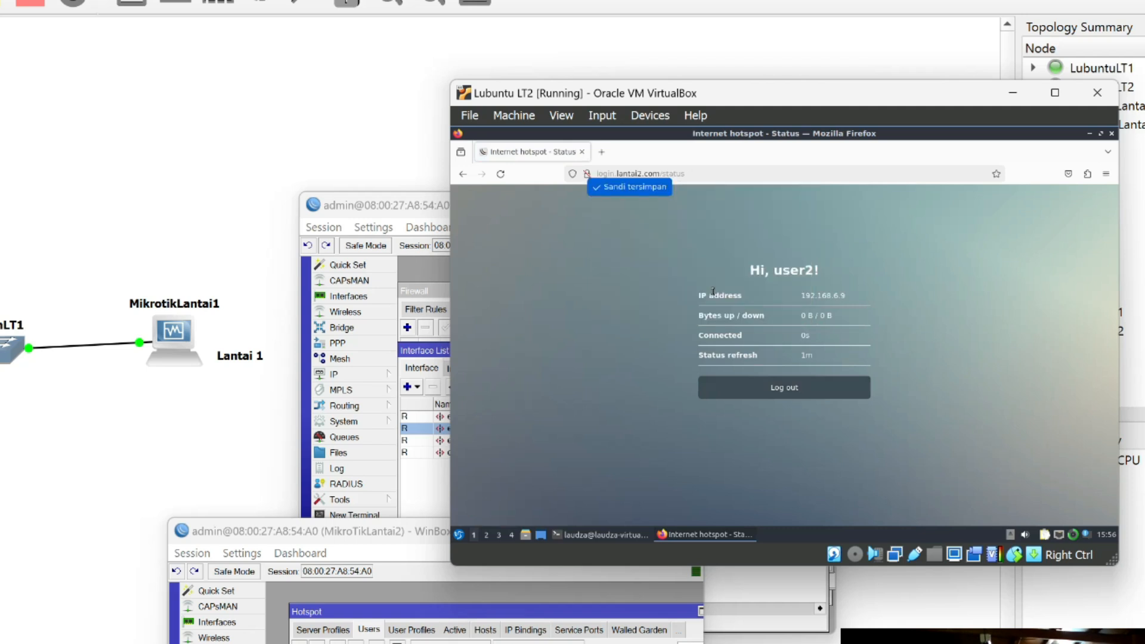
{"action": "left_click", "coordinate": [846, 302]}
Open Speedtest in a new browser tab on Lubuntu LT2 and run the speed test.
{"action": "left_click", "coordinate": [606, 152]}
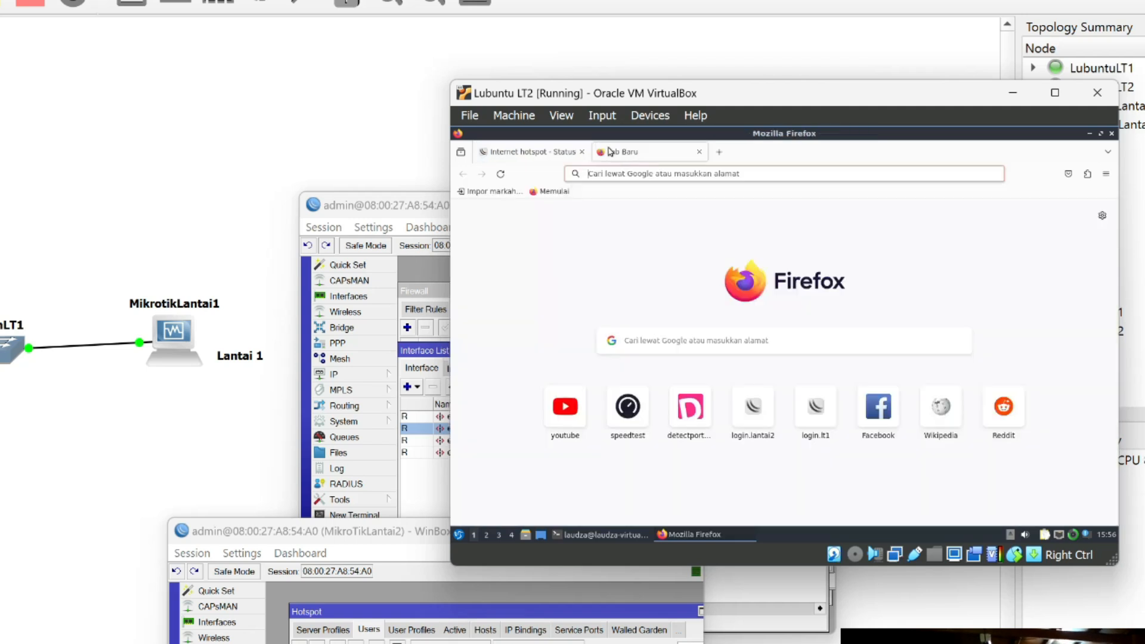
{"action": "left_click", "coordinate": [626, 408]}
{"action": "left_click", "coordinate": [773, 449]}
{"action": "scroll", "coordinate": [805, 496], "scroll_direction": "down", "scroll_amount": 1}
Switch back to the GNS3 topology and label the LAN links 192.168.5.0 and 192.168.6.0 and the routers 172.1.1.6 and 172.1.1.5.
{"action": "left_click", "coordinate": [644, 643]}
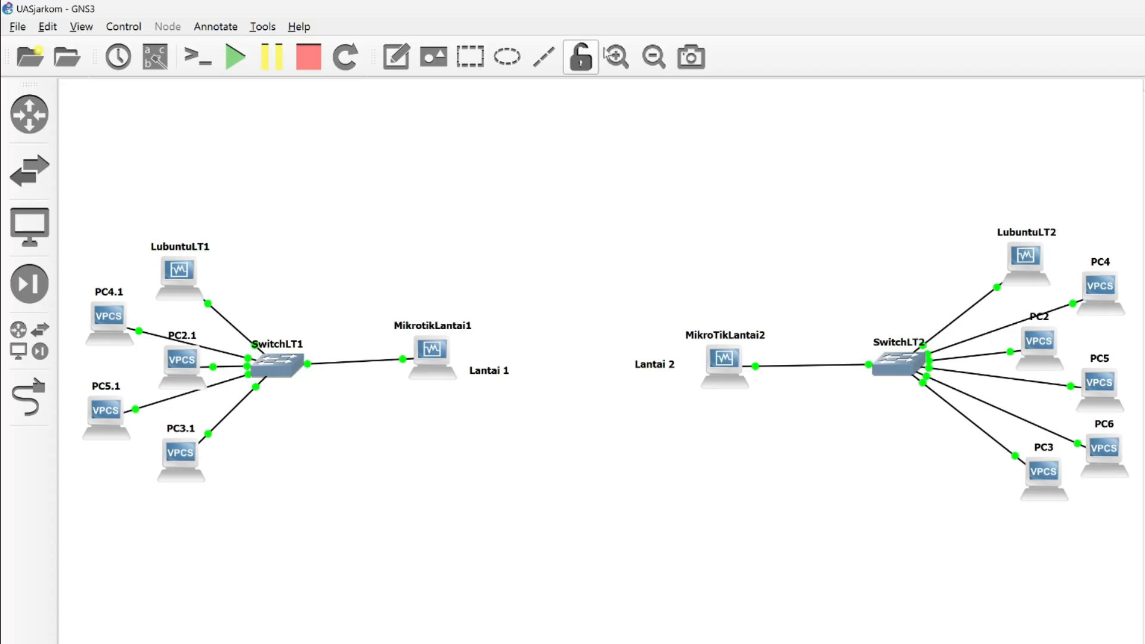
{"action": "type", "text": "192.168.5.1"}
{"action": "left_click", "coordinate": [808, 409]}
{"action": "type", "text": "192.168.6.1"}
{"action": "key", "text": "super"}
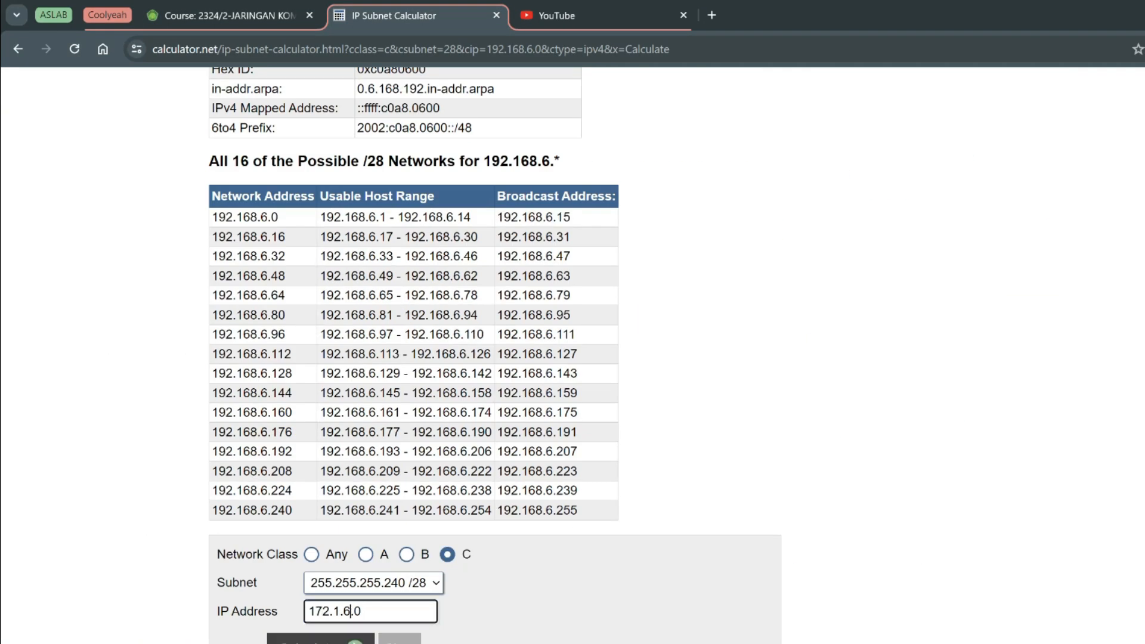
{"action": "scroll", "coordinate": [411, 358], "scroll_direction": "up", "scroll_amount": 2}
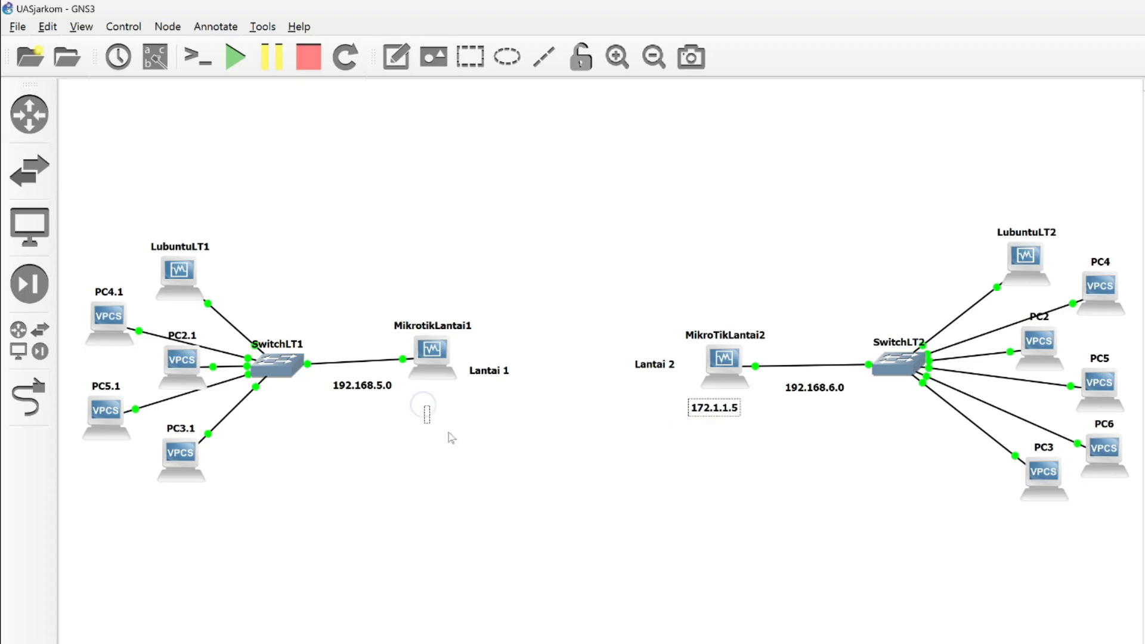
{"action": "type", "text": "172.1.1.6"}
Prefix the 192.168.5.0 and 192.168.6.0 labels with "Network:" and move both above their router-to-switch links.
{"action": "double_click", "coordinate": [323, 395]}
{"action": "type", "text": "Network:"}
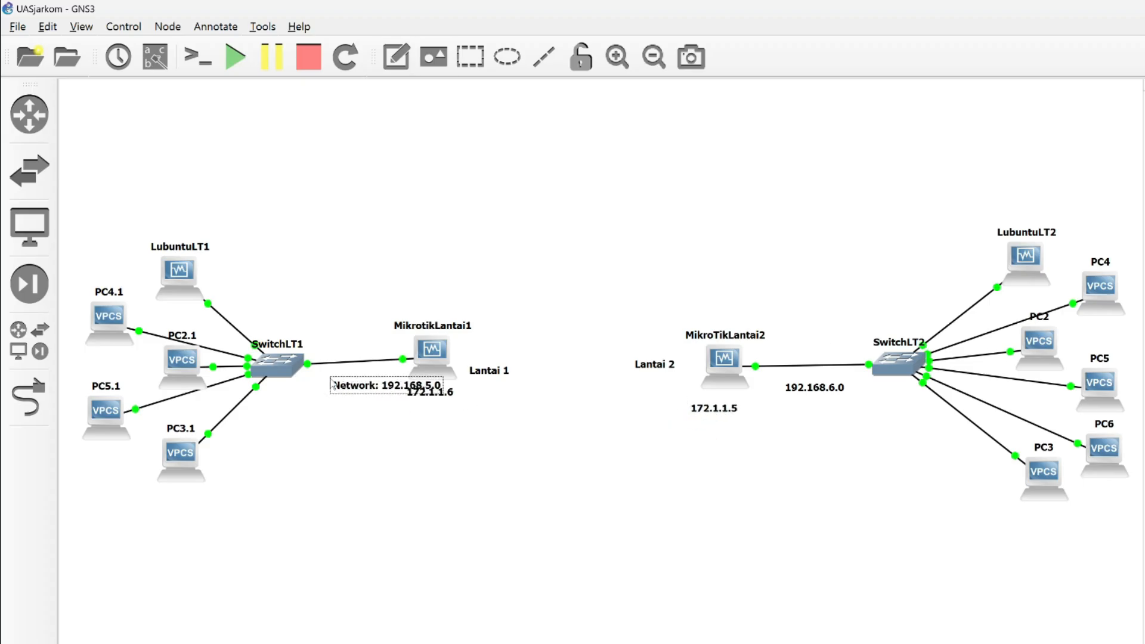
{"action": "left_click_drag", "start_coordinate": [370, 386], "coordinate": [319, 309]}
{"action": "double_click", "coordinate": [814, 388]}
{"action": "type", "text": "Network:"}
{"action": "left_click_drag", "start_coordinate": [860, 388], "coordinate": [844, 305]}
Adjust the 172.1.1.5 label under MikroTikLantai2 and add a "Network: 172.1.1.4" label between the two routers.
{"action": "left_click_drag", "start_coordinate": [715, 409], "coordinate": [725, 406]}
{"action": "left_click", "coordinate": [556, 296]}
{"action": "type", "text": "Netwo172.1.1.4rk:"}
{"action": "left_click", "coordinate": [846, 623]}
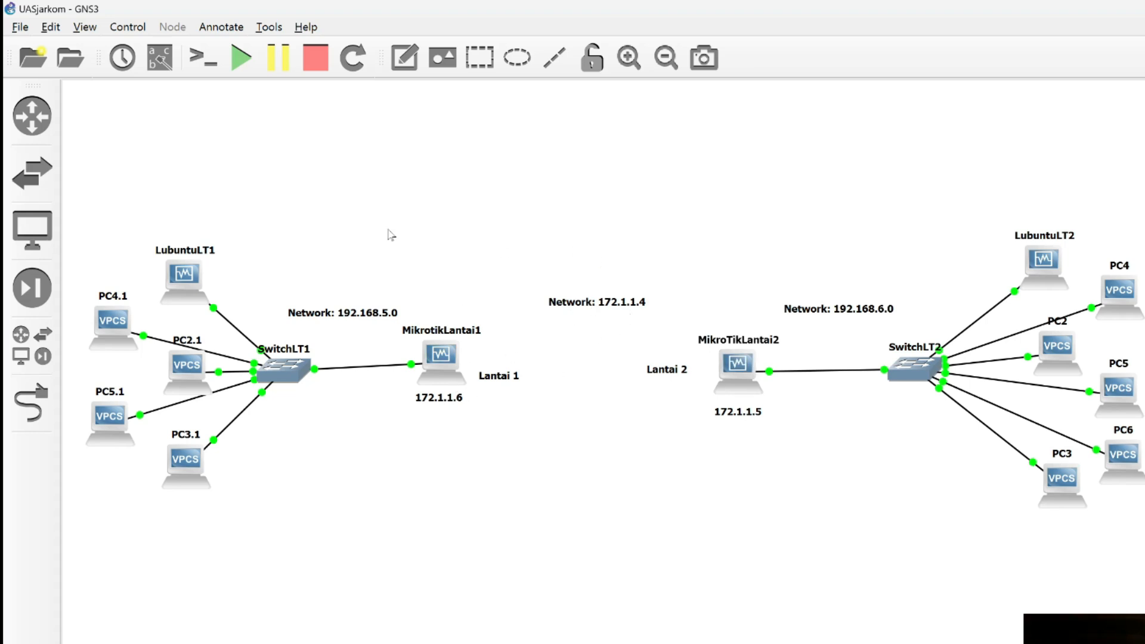
Link Ethernet3 of MikrotikLantai1 to Ethernet3 of MikroTikLantai2.
{"action": "left_click", "coordinate": [26, 423]}
{"action": "left_click", "coordinate": [440, 367]}
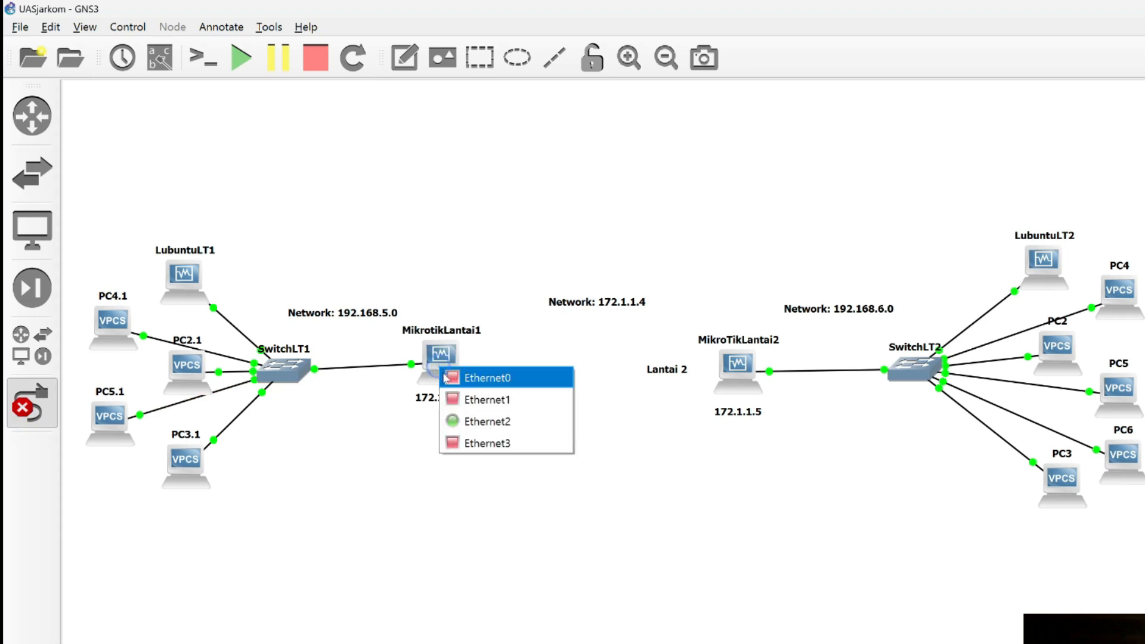
{"action": "left_click", "coordinate": [486, 442]}
{"action": "left_click", "coordinate": [736, 371]}
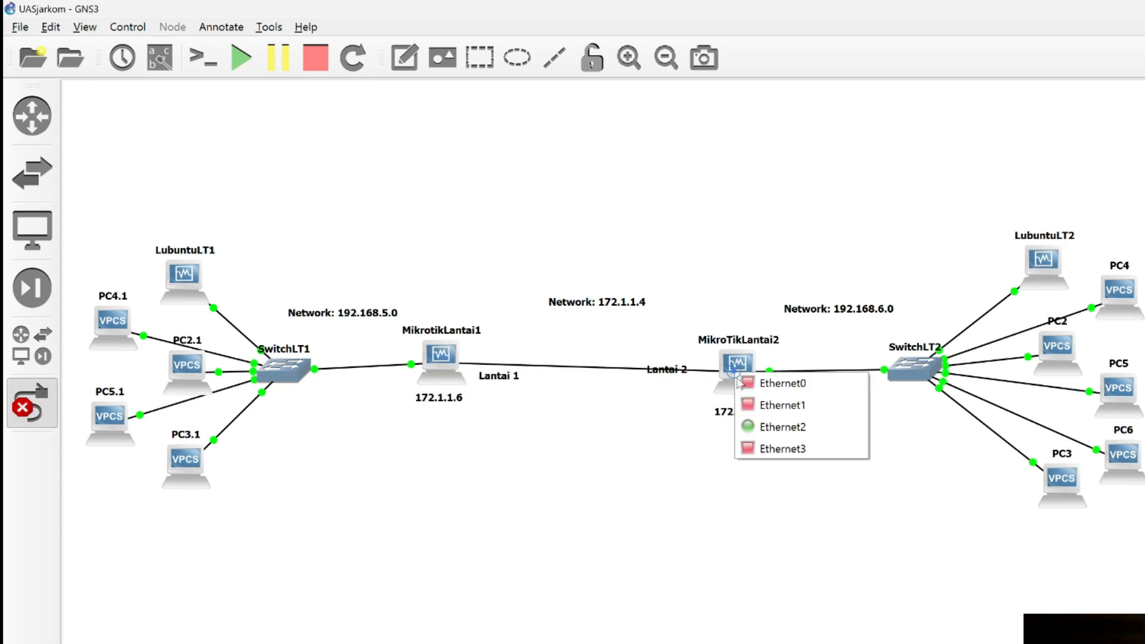
{"action": "left_click", "coordinate": [750, 448]}
{"action": "left_click", "coordinate": [27, 417]}
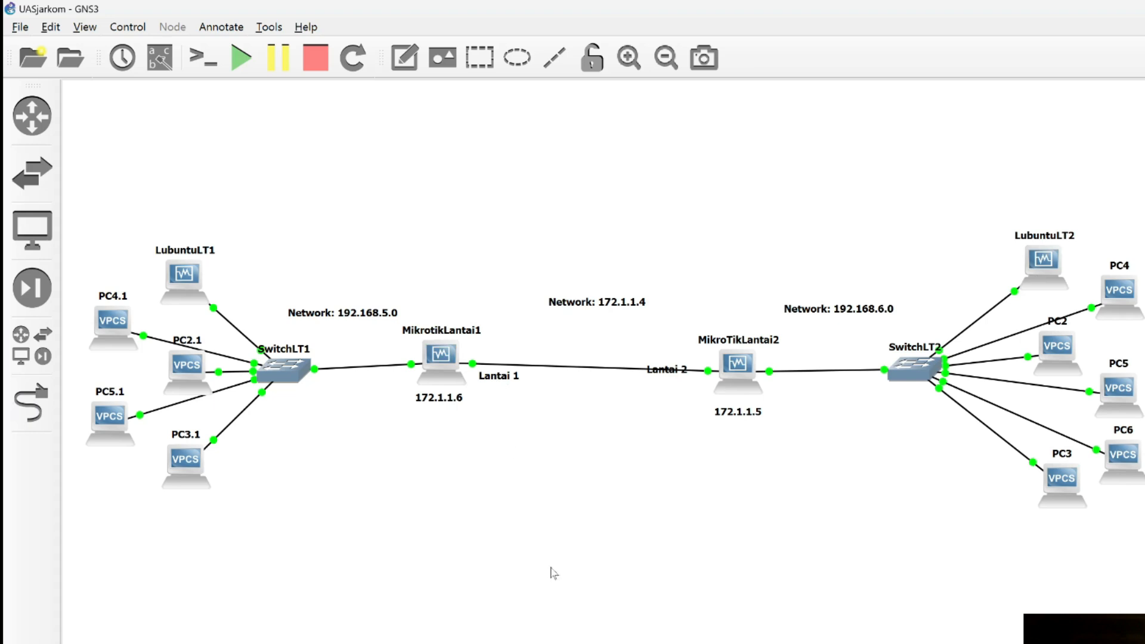
Switch to the MikrotikLantai1 WinBox session and add the address 172.1.1.6/30 on interface ether4.
{"action": "key", "text": "super"}
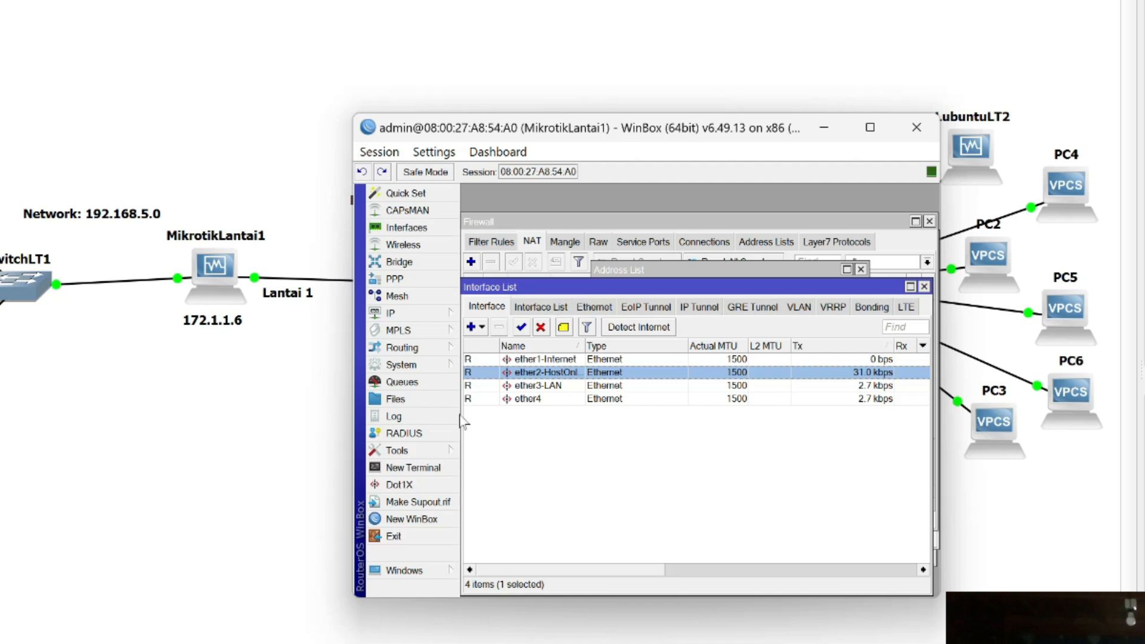
{"action": "left_click", "coordinate": [586, 453]}
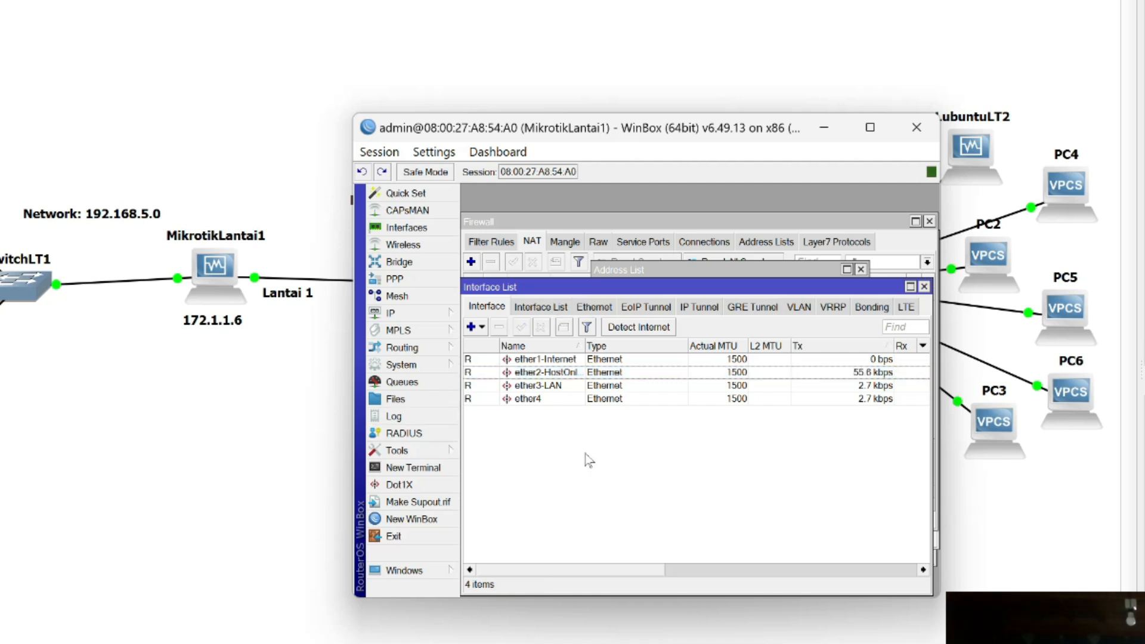
{"action": "left_click", "coordinate": [545, 404]}
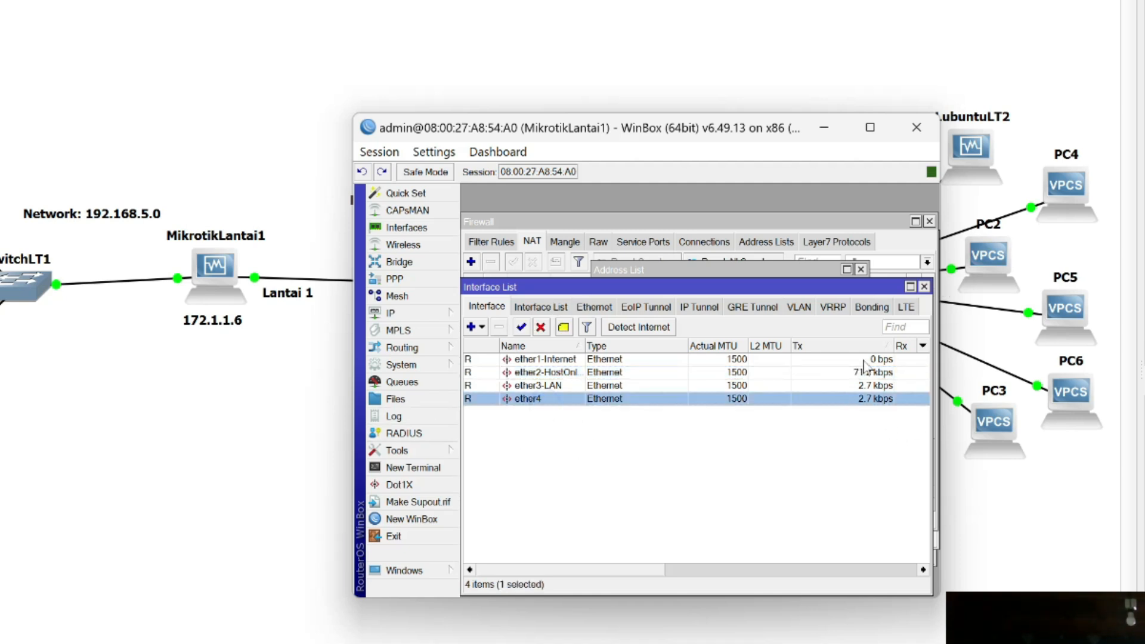
{"action": "left_click", "coordinate": [739, 273]}
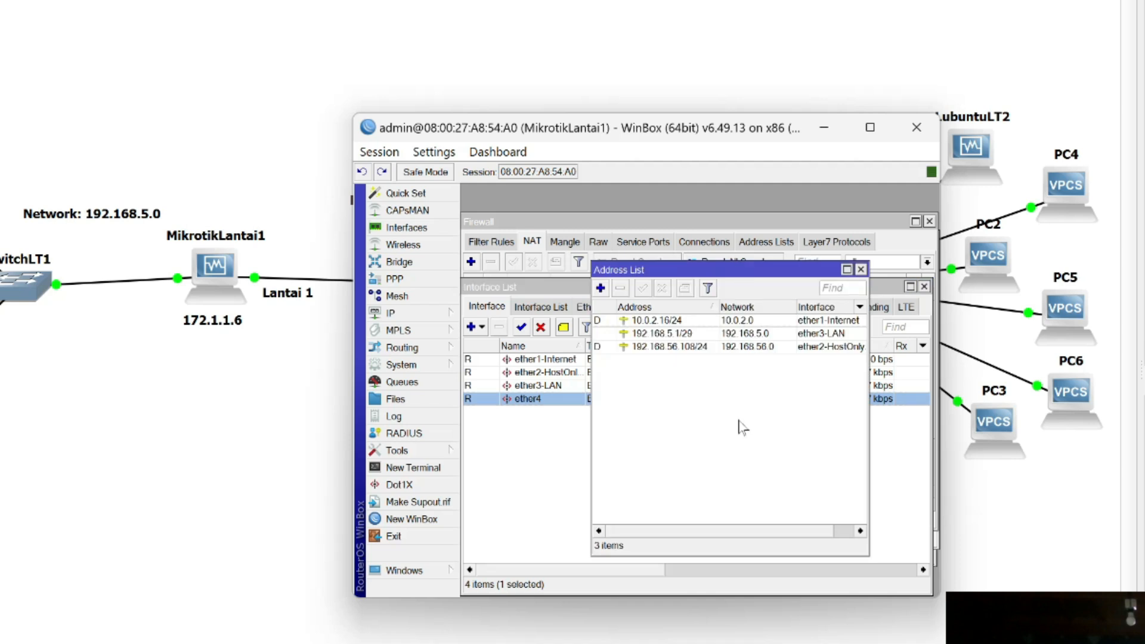
{"action": "left_click", "coordinate": [601, 289]}
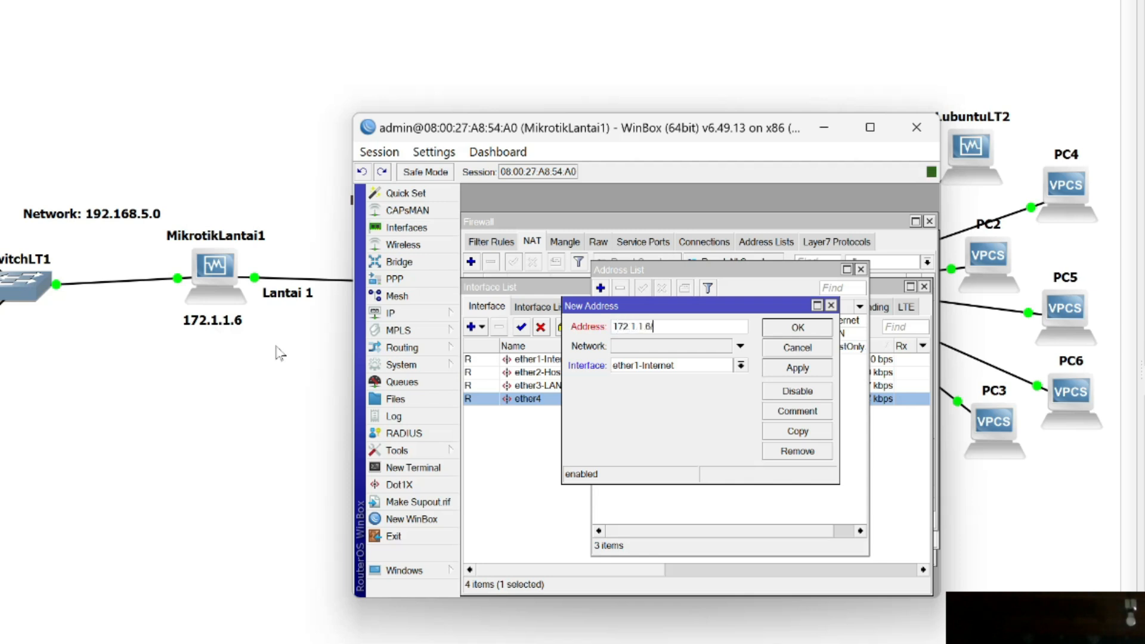
{"action": "left_click", "coordinate": [742, 368]}
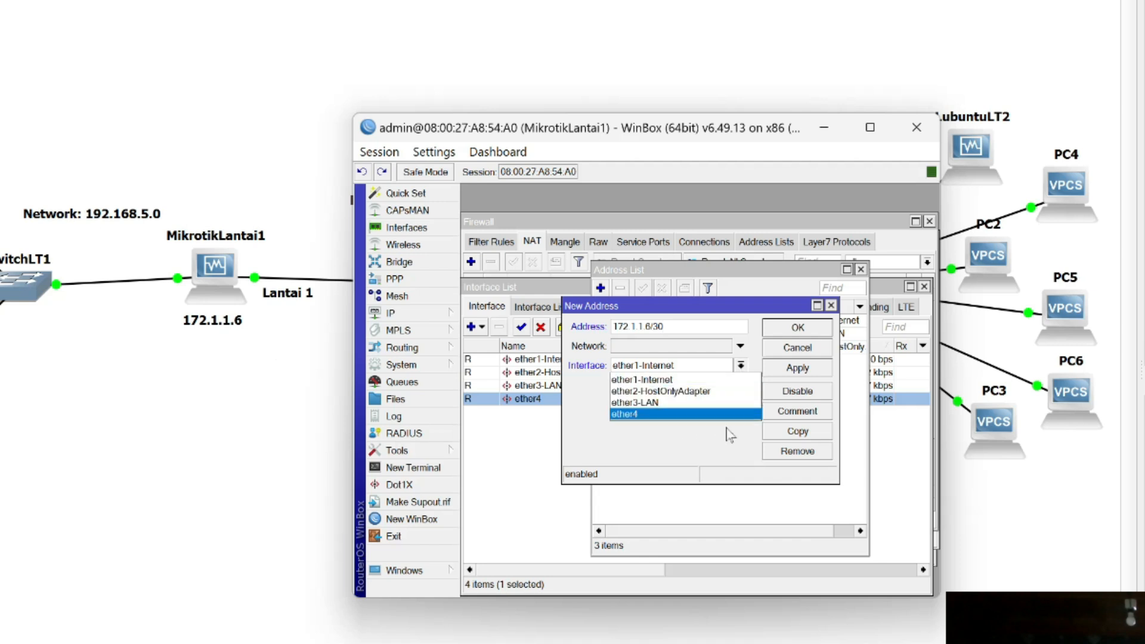
{"action": "left_click", "coordinate": [714, 420]}
{"action": "left_click", "coordinate": [799, 368]}
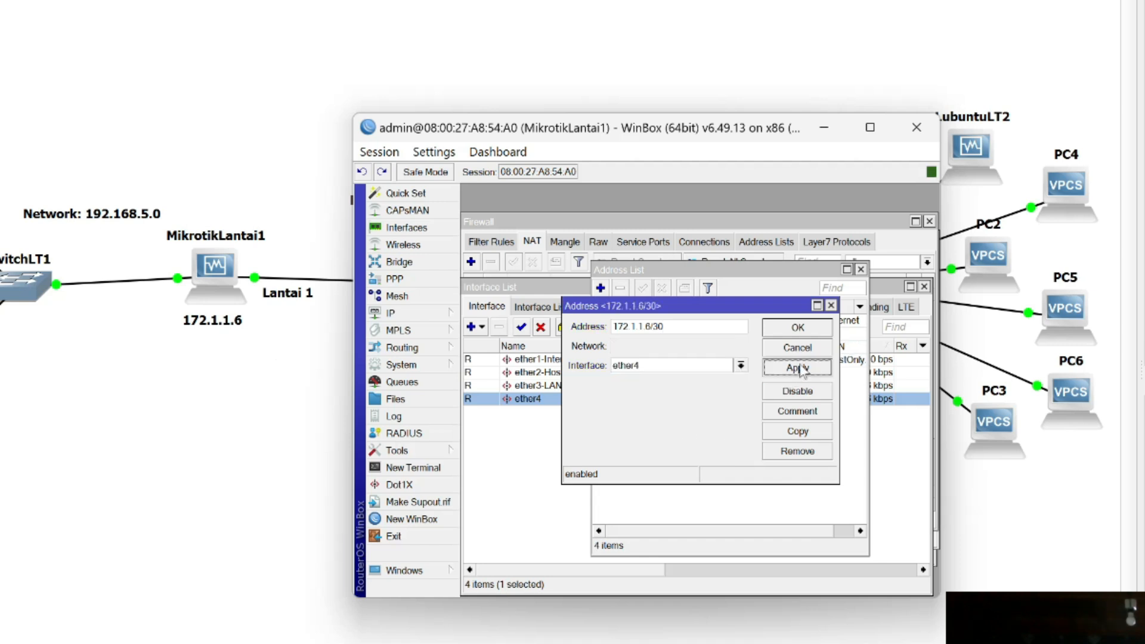
{"action": "left_click", "coordinate": [801, 331]}
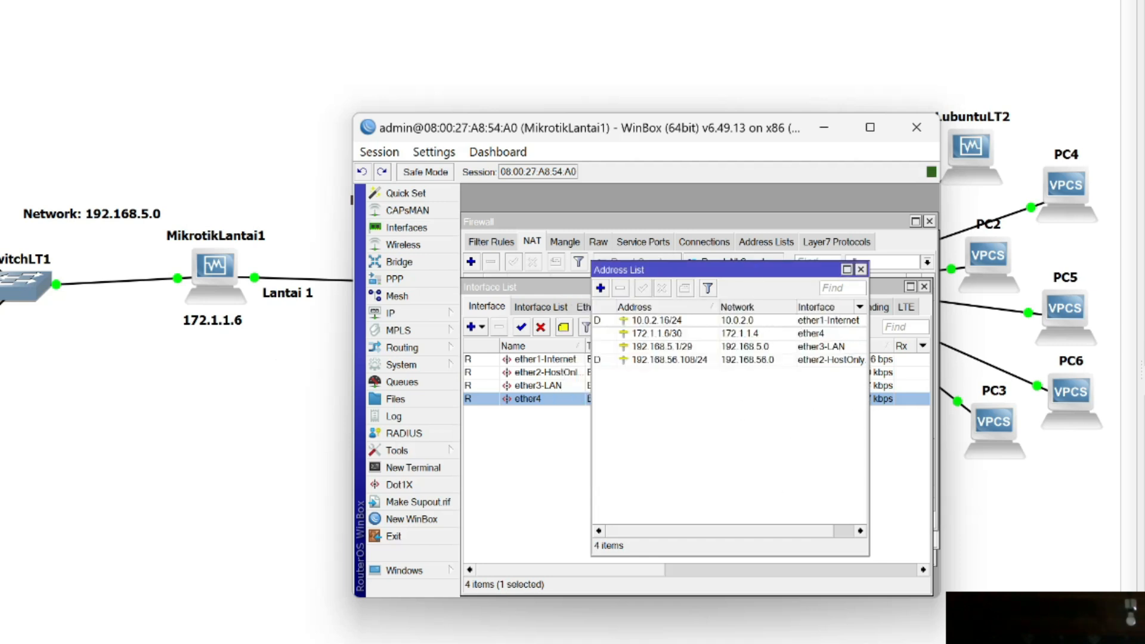
Switch to the MikroTikLantai2 WinBox session and add the address 172.1.1.5/30 on interface ether.
{"action": "key", "text": "super"}
{"action": "mouse_move", "coordinate": [743, 643]}
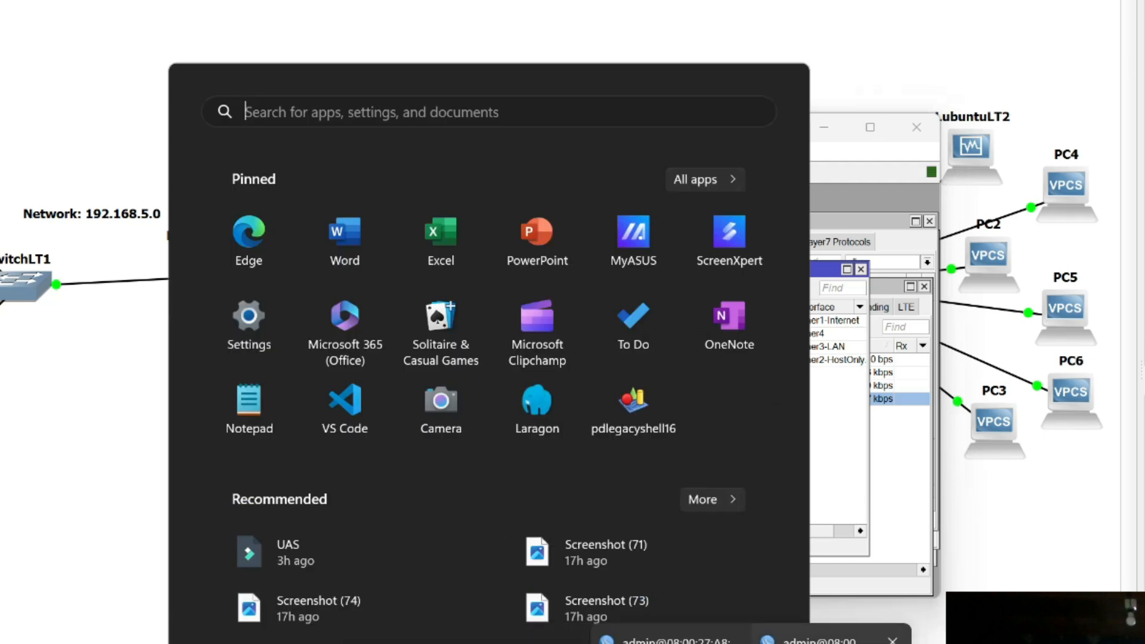
{"action": "left_click", "coordinate": [680, 642]}
{"action": "left_click_drag", "start_coordinate": [606, 488], "coordinate": [267, 21]}
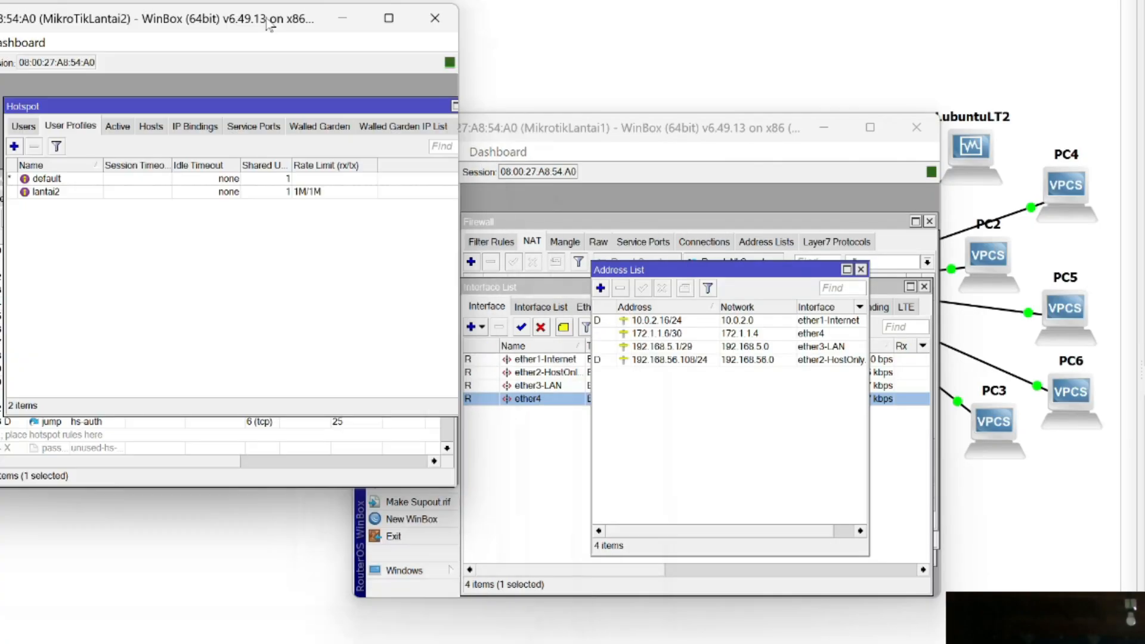
{"action": "left_click", "coordinate": [196, 208]}
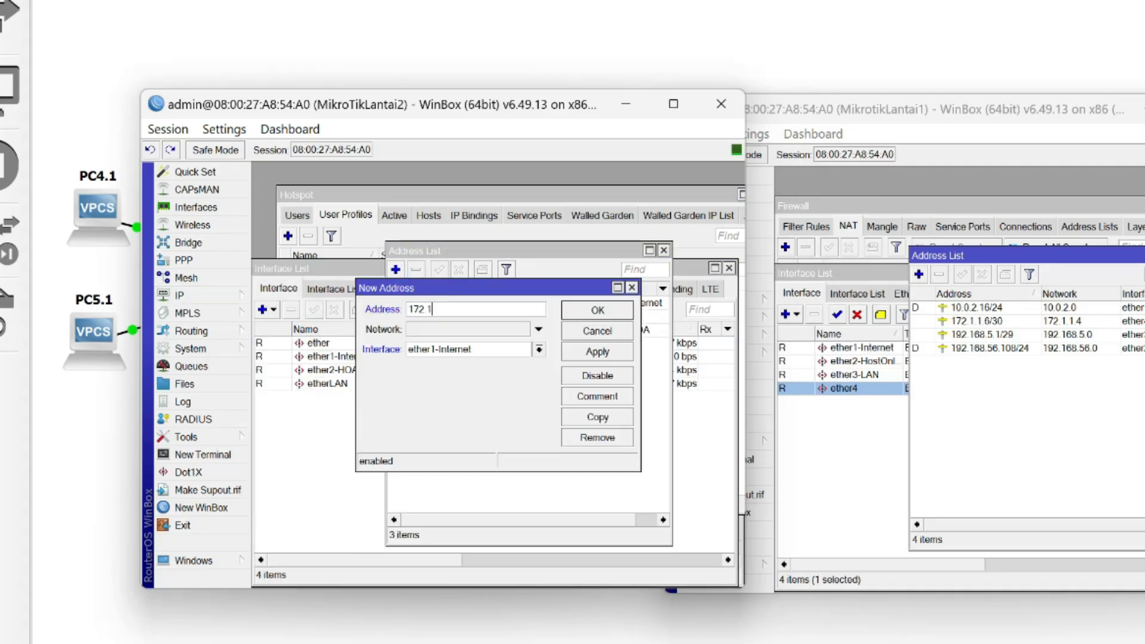
{"action": "type", "text": ".1.5/30"}
{"action": "left_click", "coordinate": [557, 340]}
{"action": "left_click", "coordinate": [477, 362]}
{"action": "left_click", "coordinate": [590, 239]}
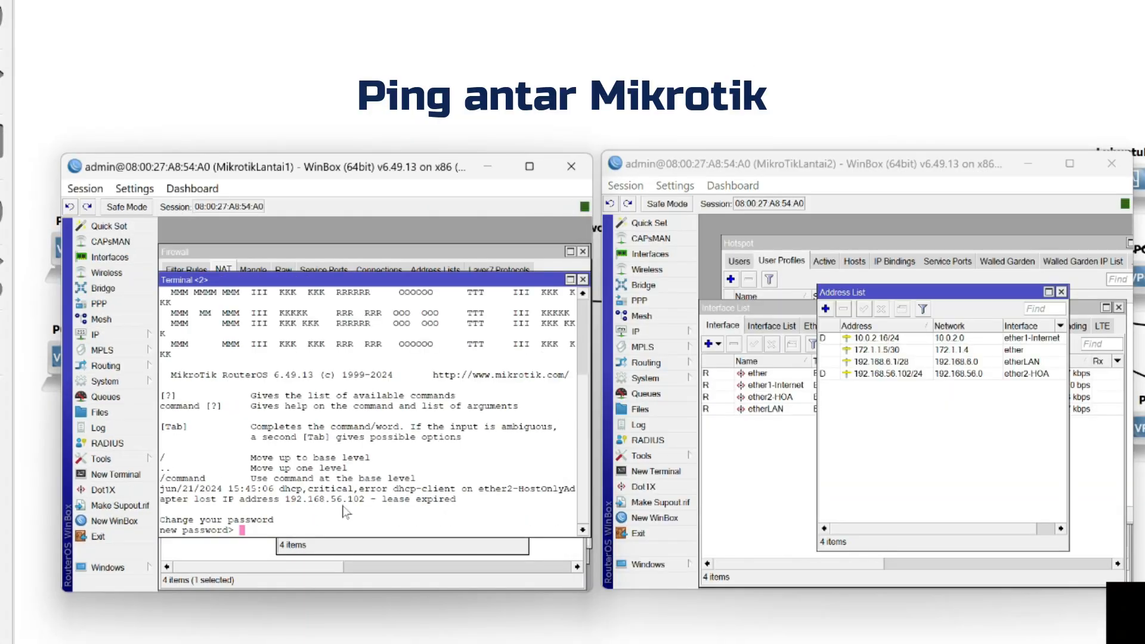
Test the router link by pinging 172.1.1.5 from the MikrotikLantai1 terminal and 172.1.1.6 from the MikroTikLantai2 terminal.
{"action": "type", "text": "ping 172.1.1.5"}
{"action": "key", "text": "Return"}
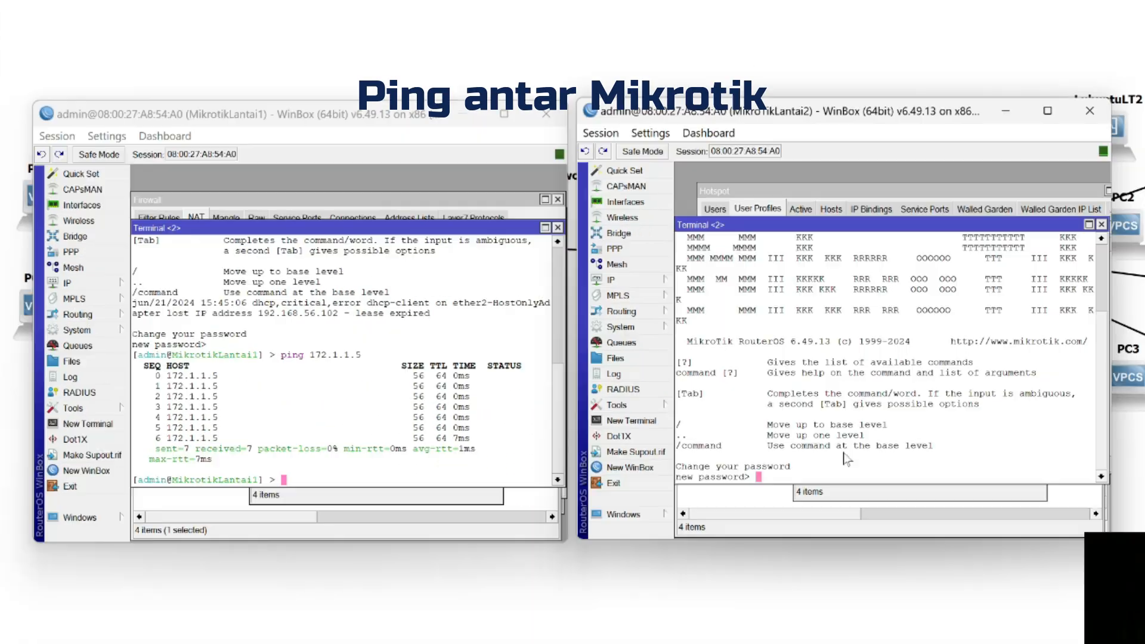
{"action": "key", "text": "Return"}
{"action": "type", "text": "ping 172.1.1.6"}
{"action": "key", "text": "Return"}
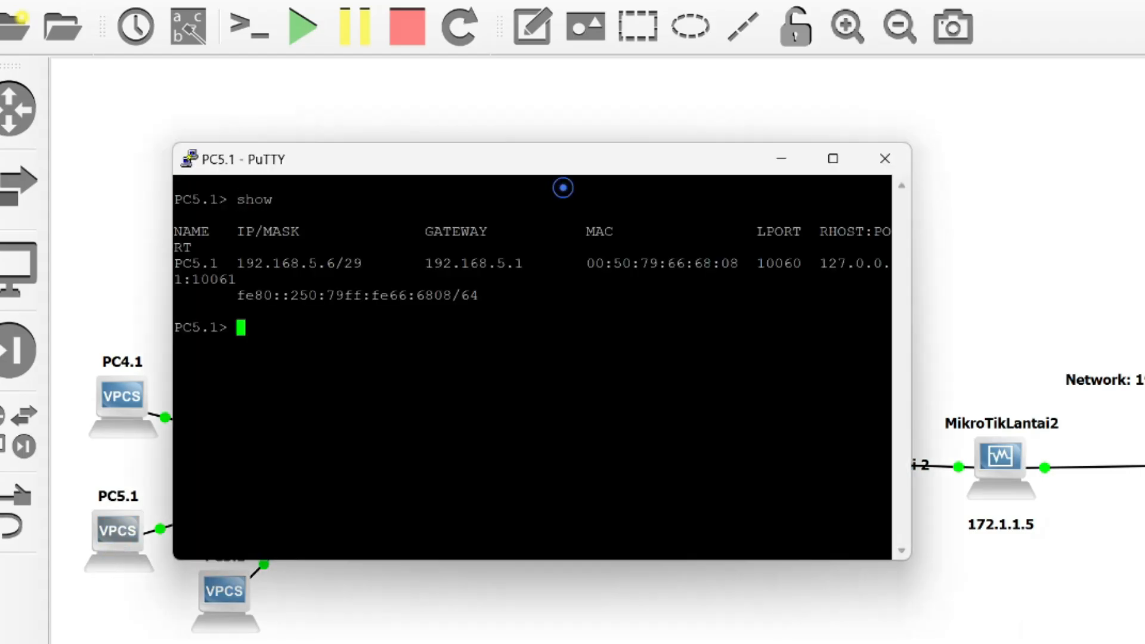
Ping PC4 at 192.168.6.12 twice from the PC5.1 console and show the PC5.1 and PC4 consoles together.
{"action": "type", "text": "ping 192.168.6.12"}
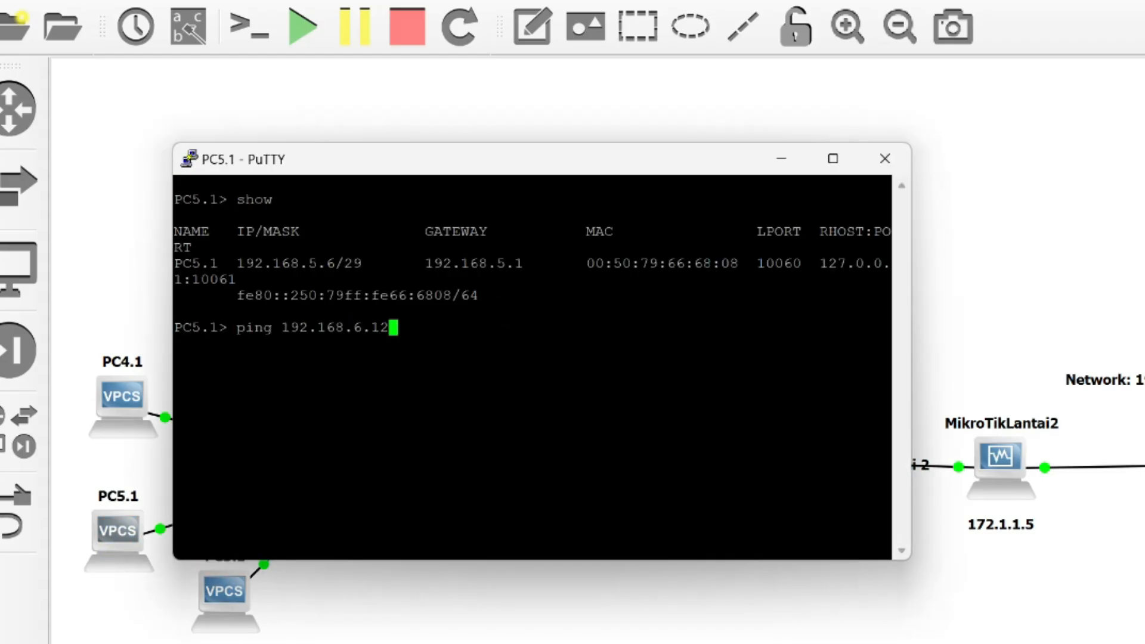
{"action": "key", "text": "Return"}
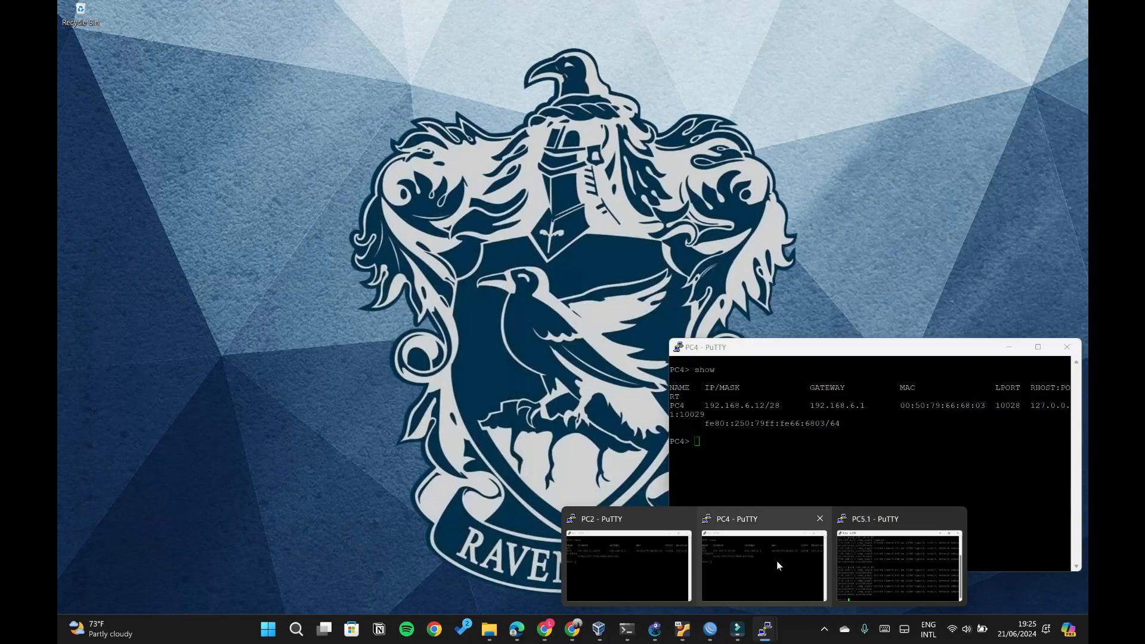
{"action": "left_click", "coordinate": [683, 519]}
{"action": "key", "text": "Return"}
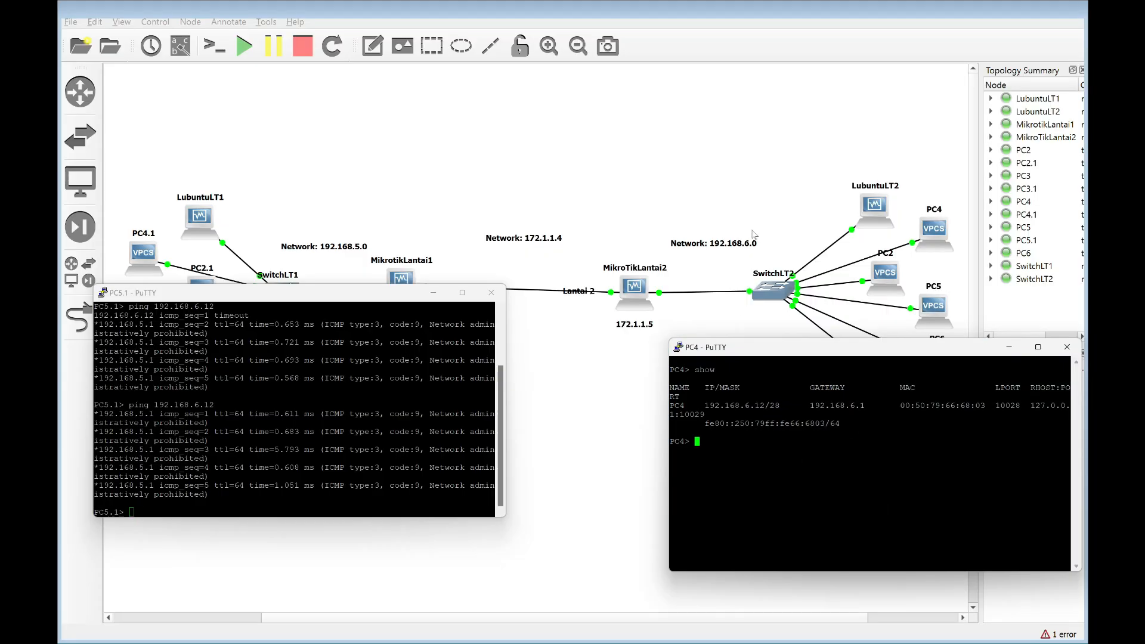
{"action": "scroll", "coordinate": [465, 406], "scroll_direction": "up", "scroll_amount": 3}
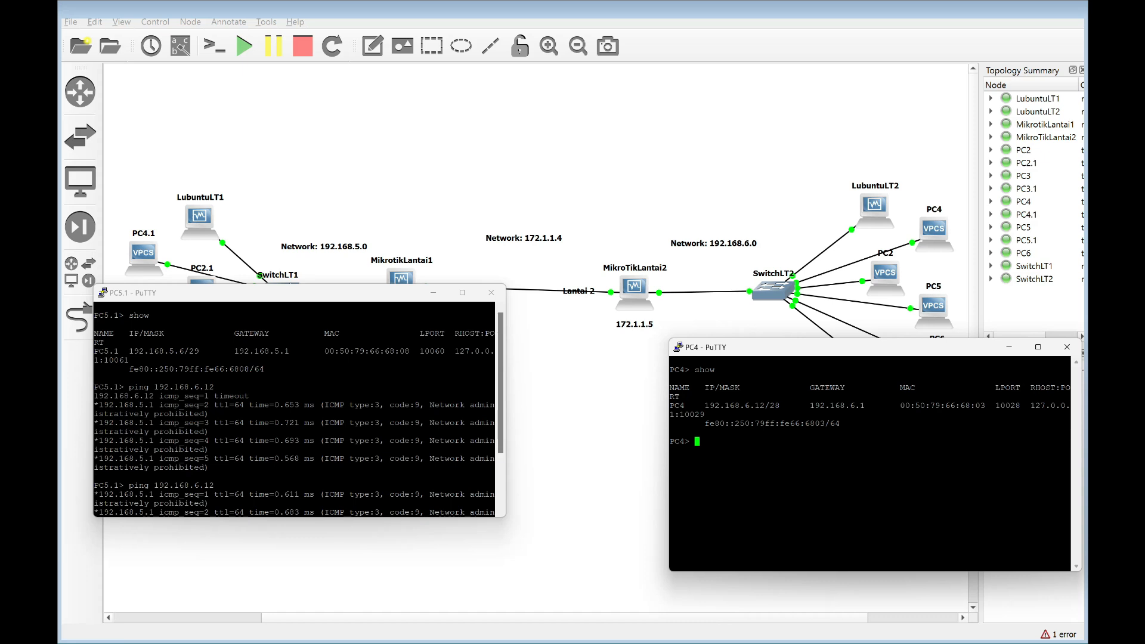
Ping PC5.1 at 192.168.5.6 twice from the PC4 console, then move that console lower over the topology.
{"action": "type", "text": "ping 192.168.5.6"}
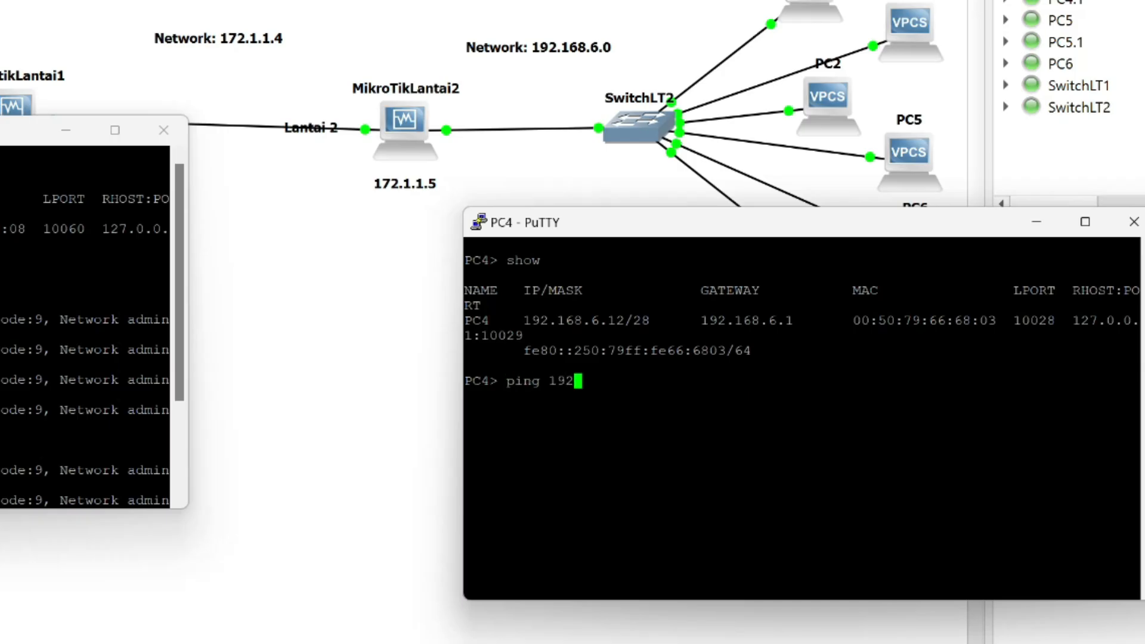
{"action": "key", "text": "Return"}
{"action": "key", "text": "Up"}
{"action": "key", "text": "Return"}
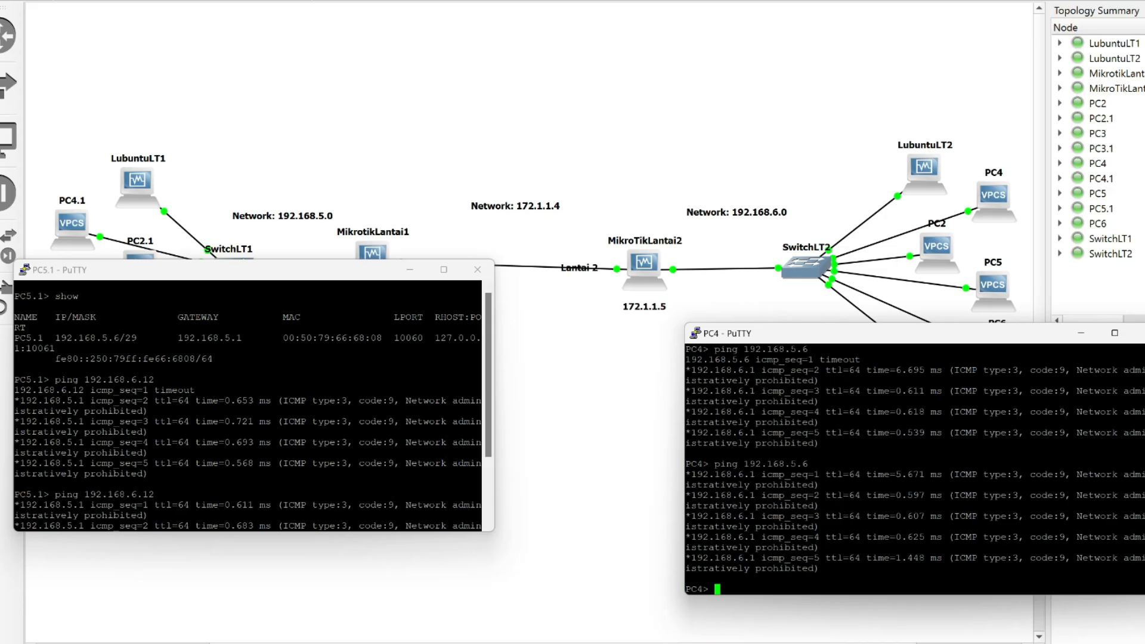
{"action": "left_click_drag", "start_coordinate": [873, 340], "coordinate": [914, 490]}
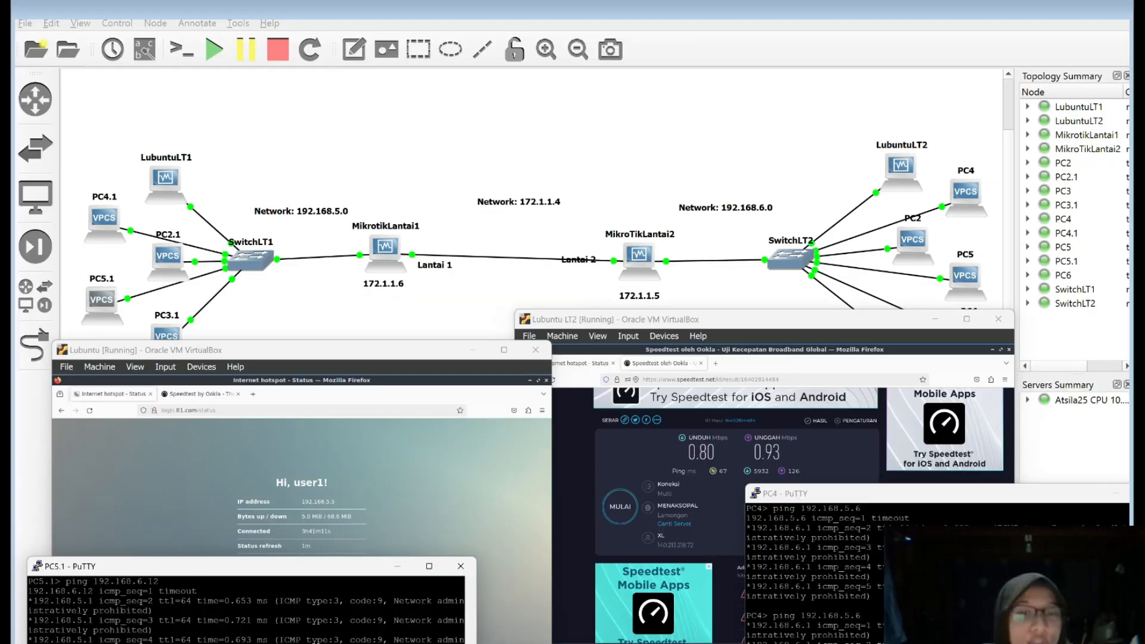